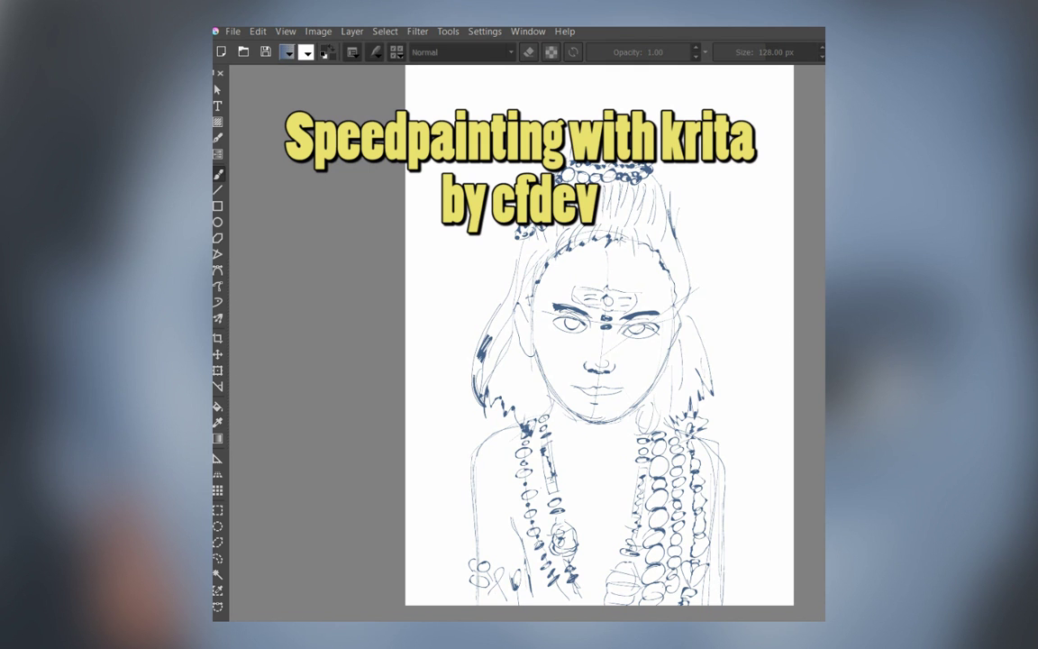
Step: Shift the right necklace slightly left with a rectangular selection and transform, then deselect
scroll(599, 361, "up", 2)
left_click(217, 354)
key("ctrl+r")
left_click_drag(781, 285, 686, 590)
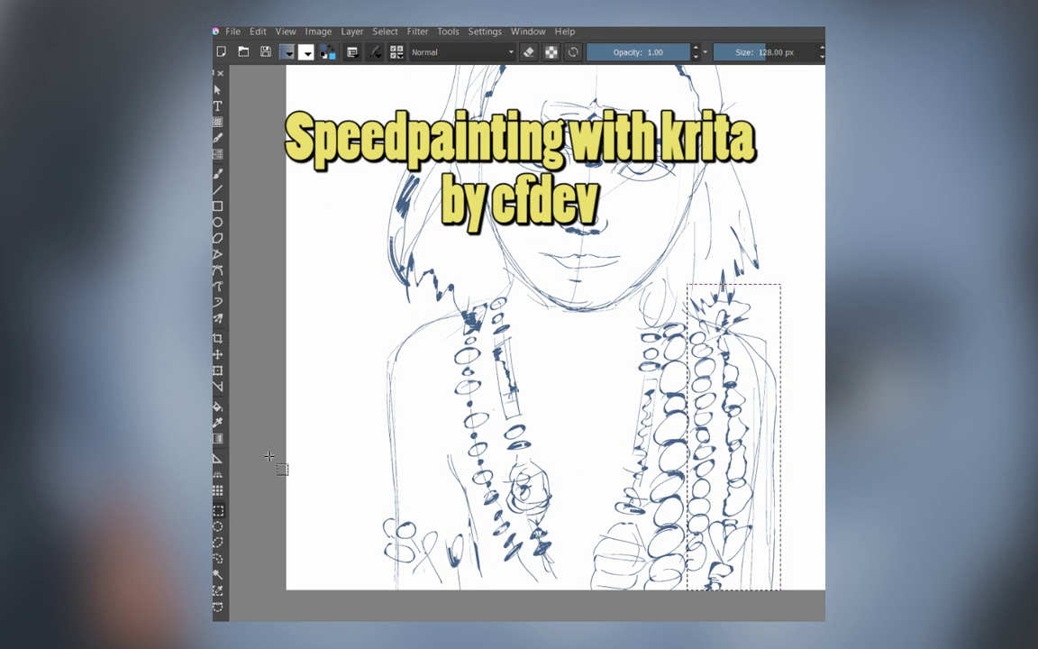
key("ctrl+t")
left_click_drag(760, 378, 745, 378)
key("Return")
left_click(385, 31)
left_click(405, 63)
Step: Sketch a curved line down the right side, lower-left strokes and bead circles on both necklaces
key("b")
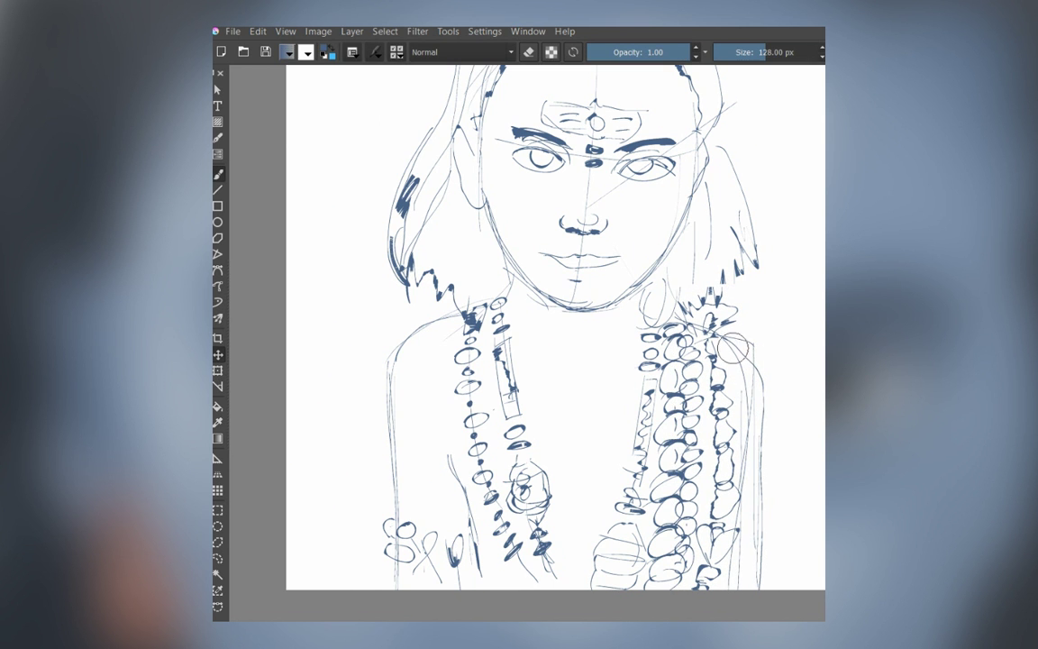
mouse_move(737, 343)
left_mouse_down()
mouse_move(772, 586)
mouse_move(762, 541)
mouse_move(756, 584)
left_mouse_up()
left_click_drag(448, 457, 476, 586)
key("e")
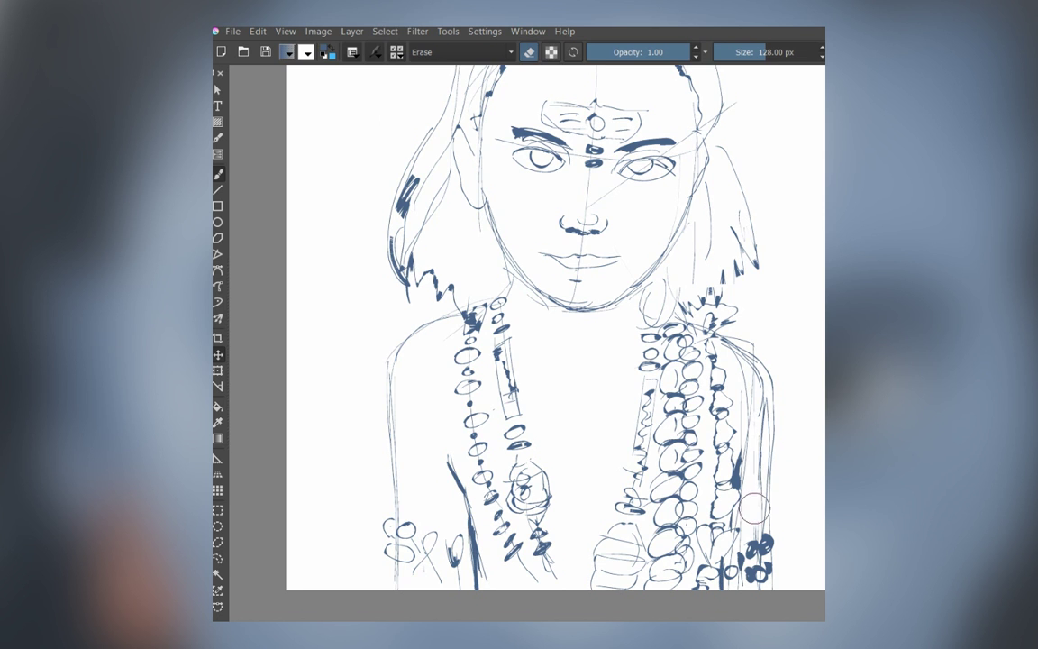
key("e")
left_click_drag(599, 495, 586, 505)
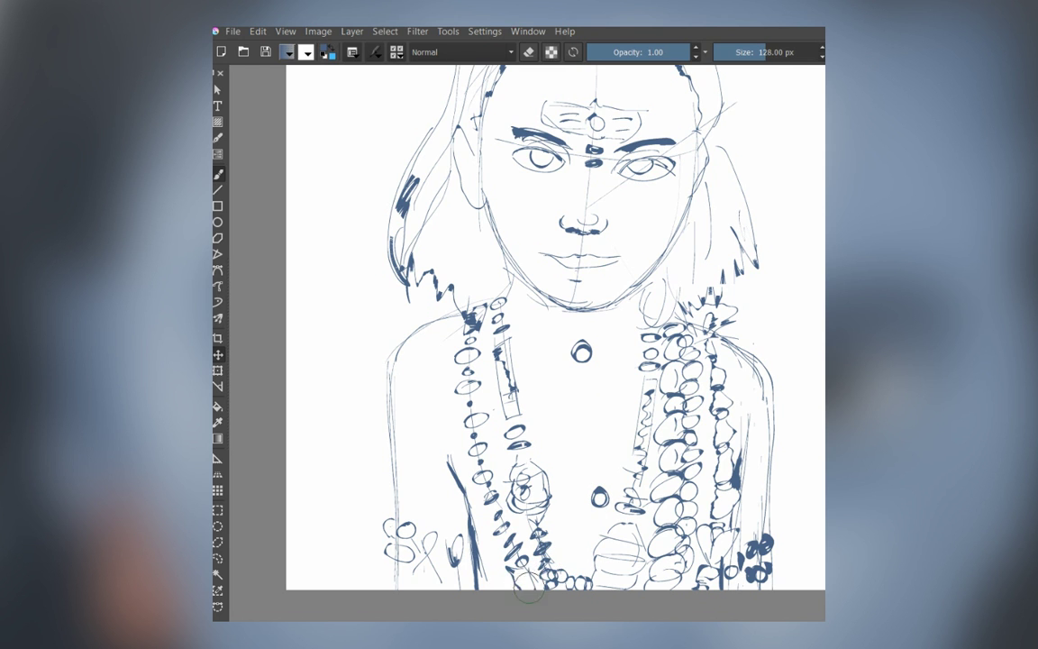
mouse_move(455, 315)
left_mouse_down()
mouse_move(451, 496)
mouse_move(468, 537)
left_mouse_up()
Step: Erase part of the right shoulder line
key("e")
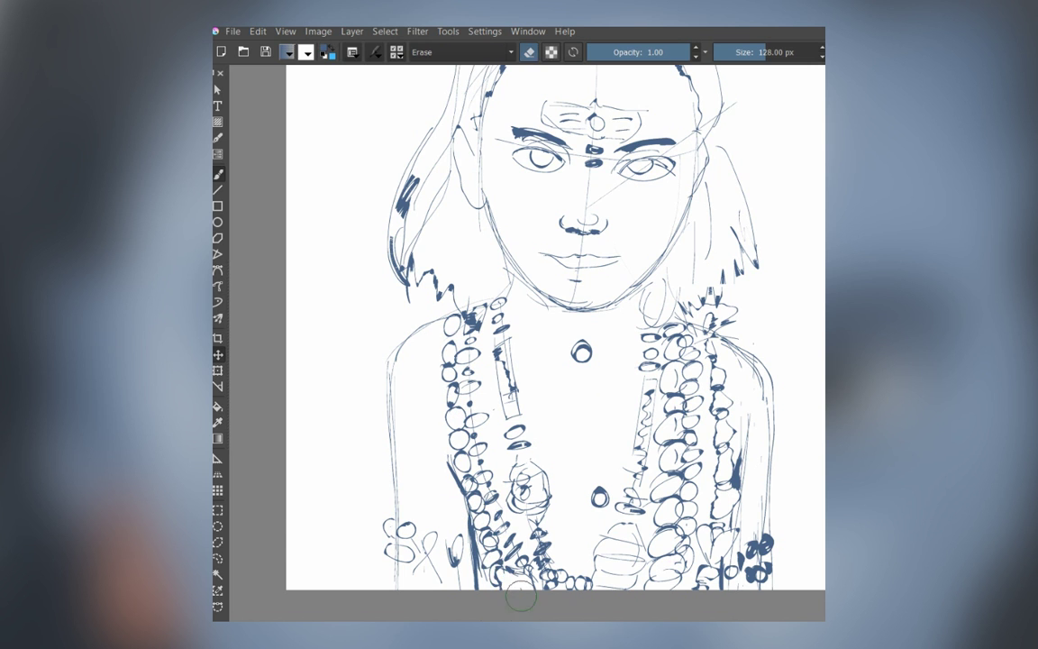
key("e")
scroll(520, 451, "down", 3, "ctrl")
scroll(494, 398, "up", 3, "ctrl")
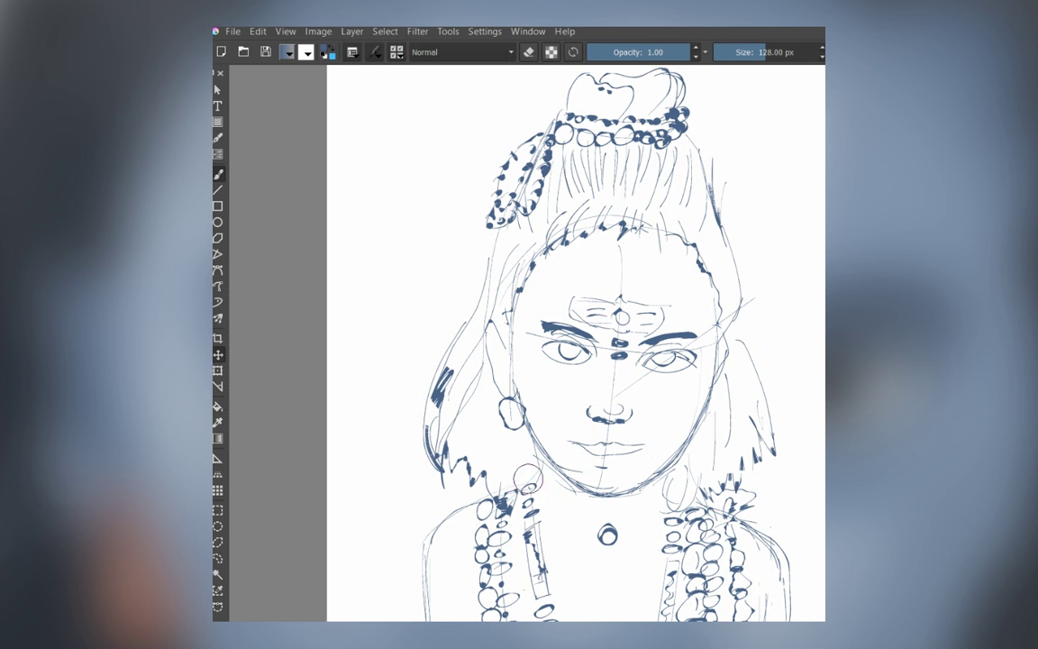
scroll(593, 478, "down", 1, "ctrl")
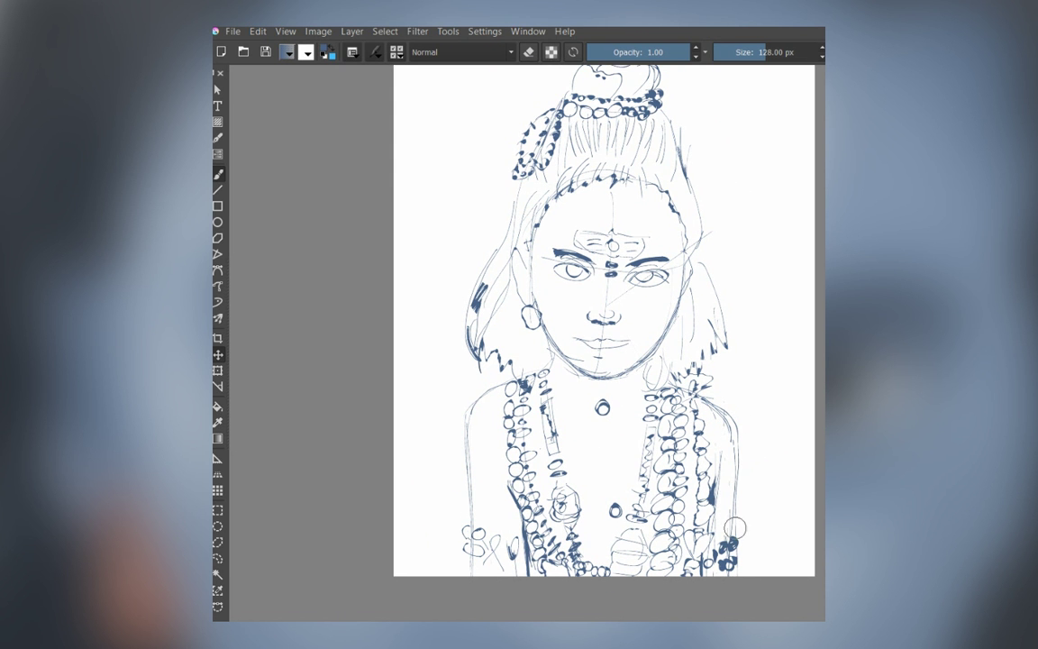
key("e")
left_click_drag(732, 431, 730, 532)
key("e")
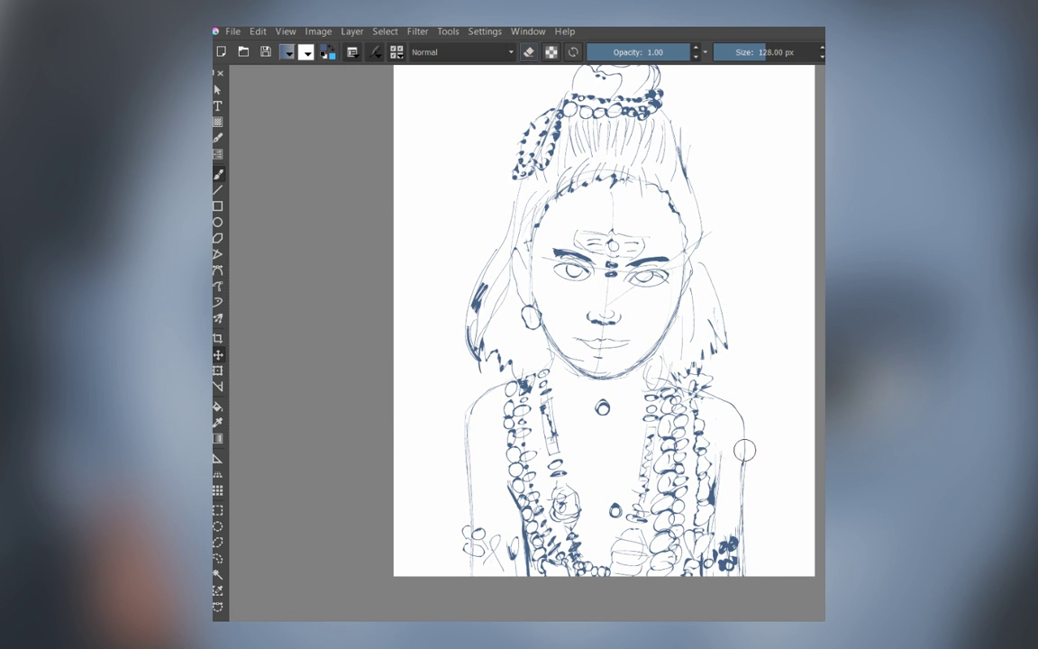
Step: Move the selected head region slightly down with a transform, then deselect
left_click_drag(483, 187, 494, 243)
key("ctrl+r")
left_click_drag(441, 81, 783, 429)
key("ctrl+t")
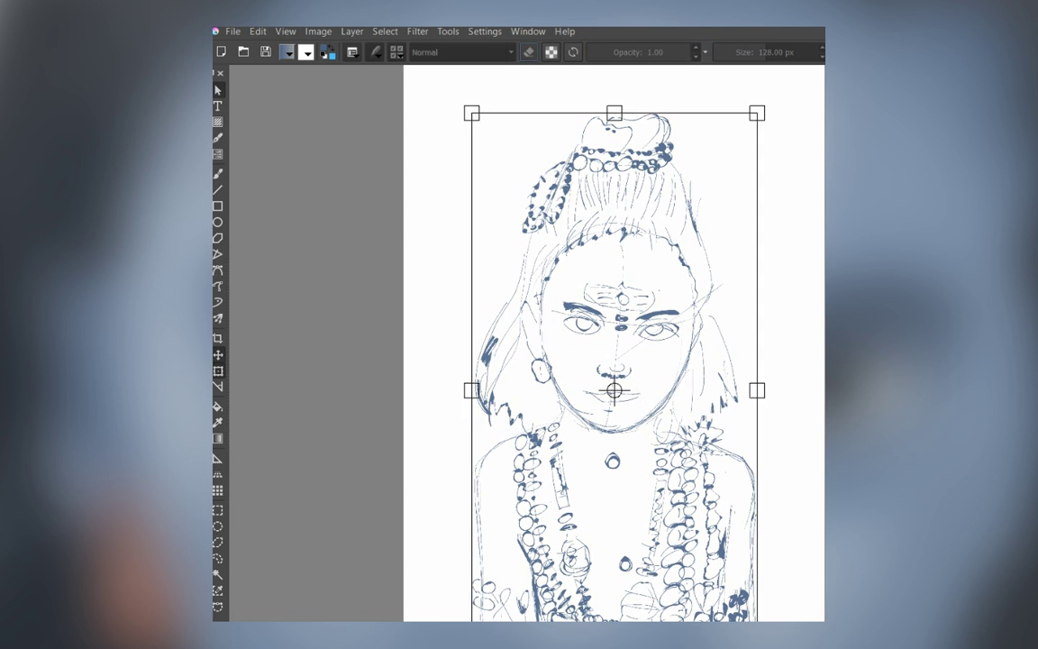
left_click_drag(621, 292, 626, 303)
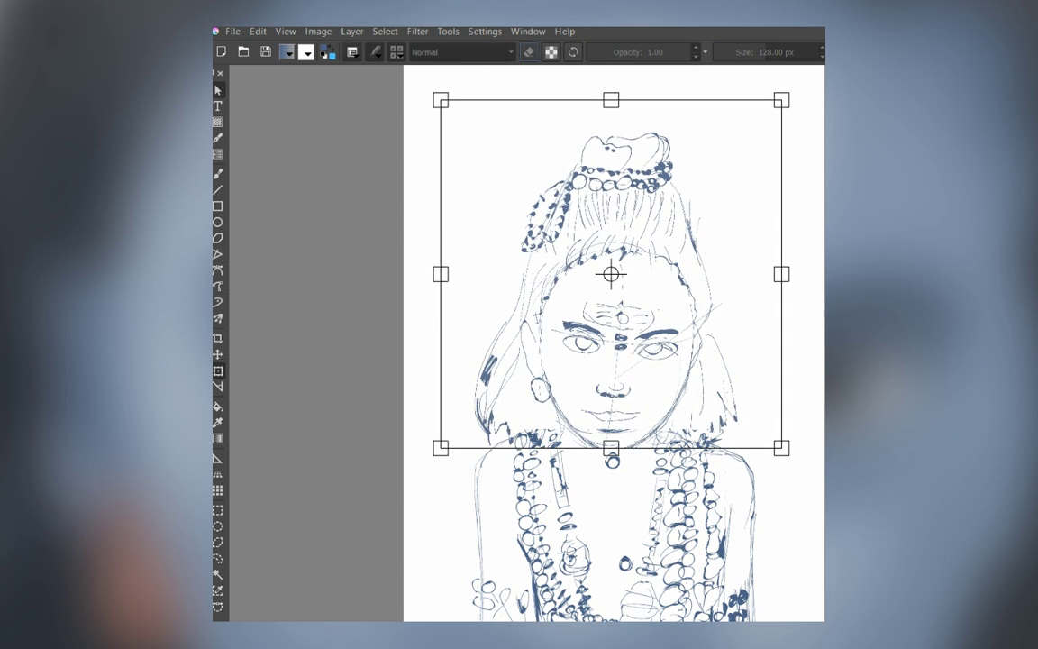
key("Return")
key("ctrl+shift+a")
key("b")
Step: Add dark hatching on the right side of the hair
scroll(568, 350, "down", 2)
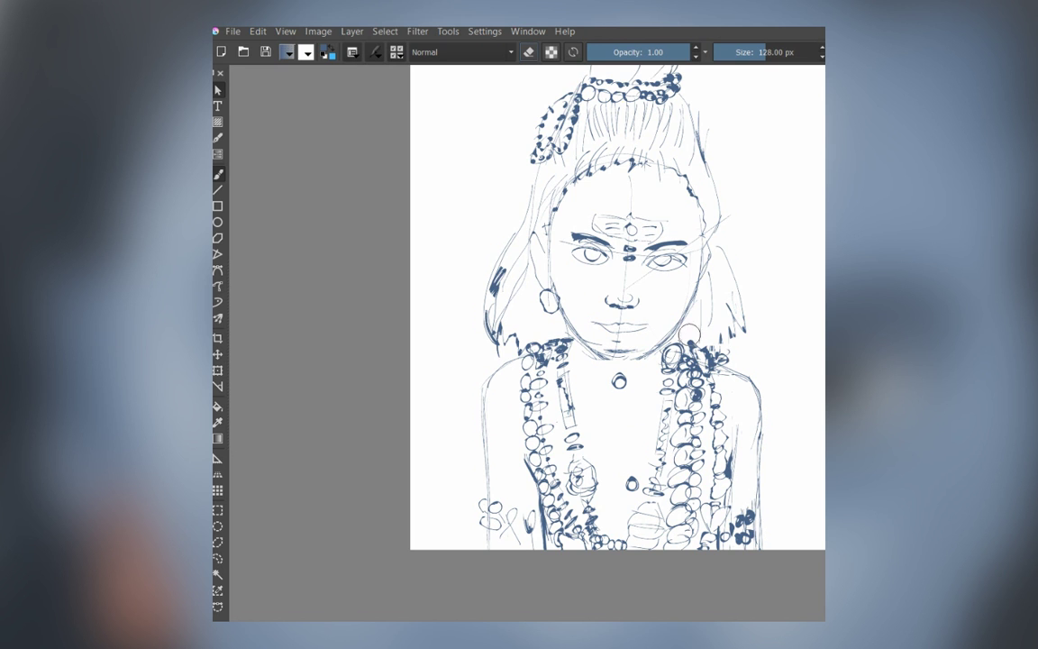
left_click_drag(687, 334, 734, 295)
key("e")
key("e")
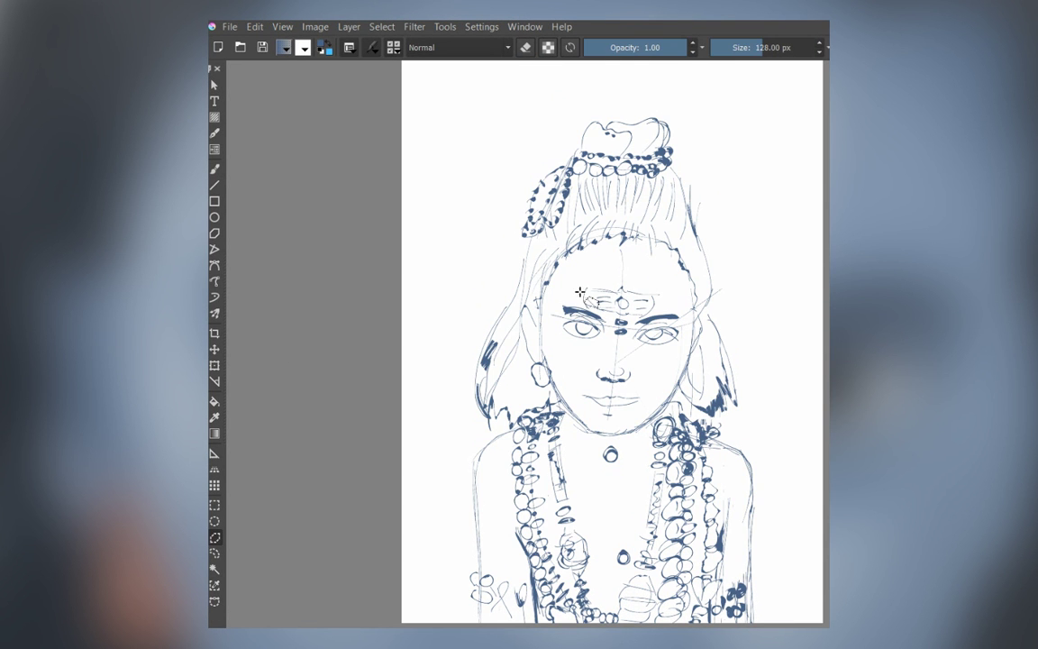
Step: Nudge the forehead mark up and tilt and narrow it slightly
key("ctrl+t")
left_click_drag(621, 303, 621, 290)
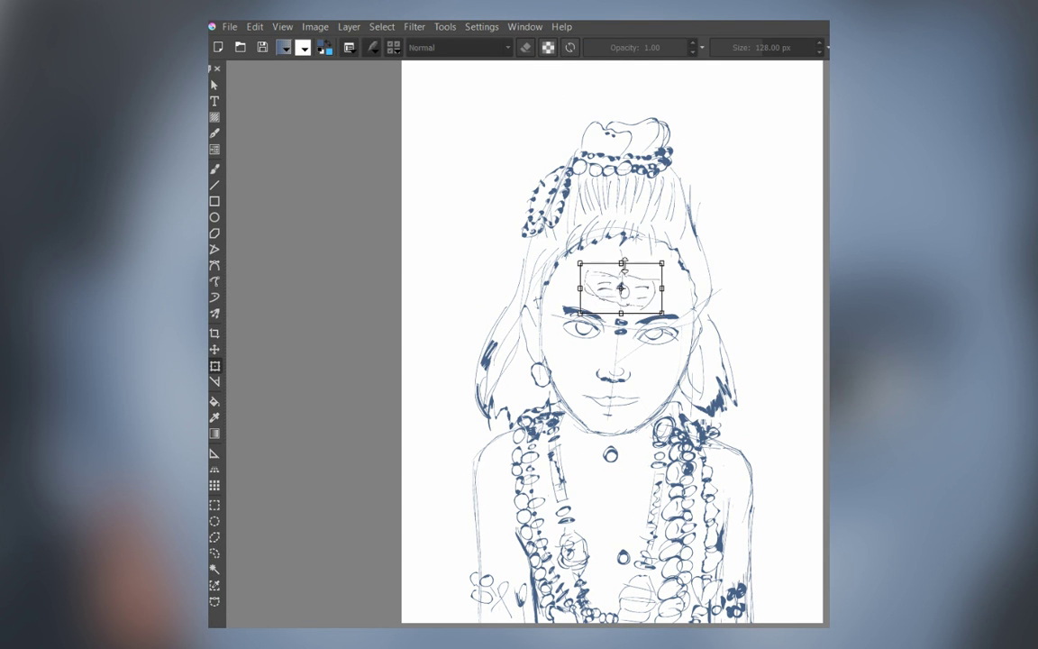
left_click_drag(555, 271, 563, 257)
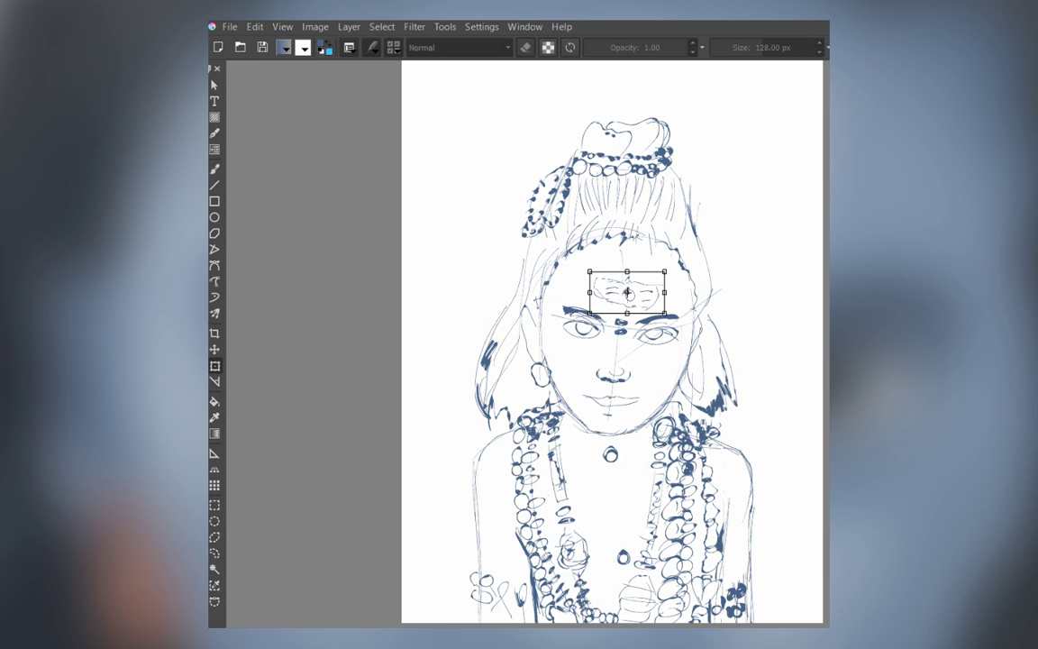
key("Return")
Step: Stretch the selected hair and topknot area taller, then deselect
key("ctrl+r")
left_click_drag(522, 112, 711, 264)
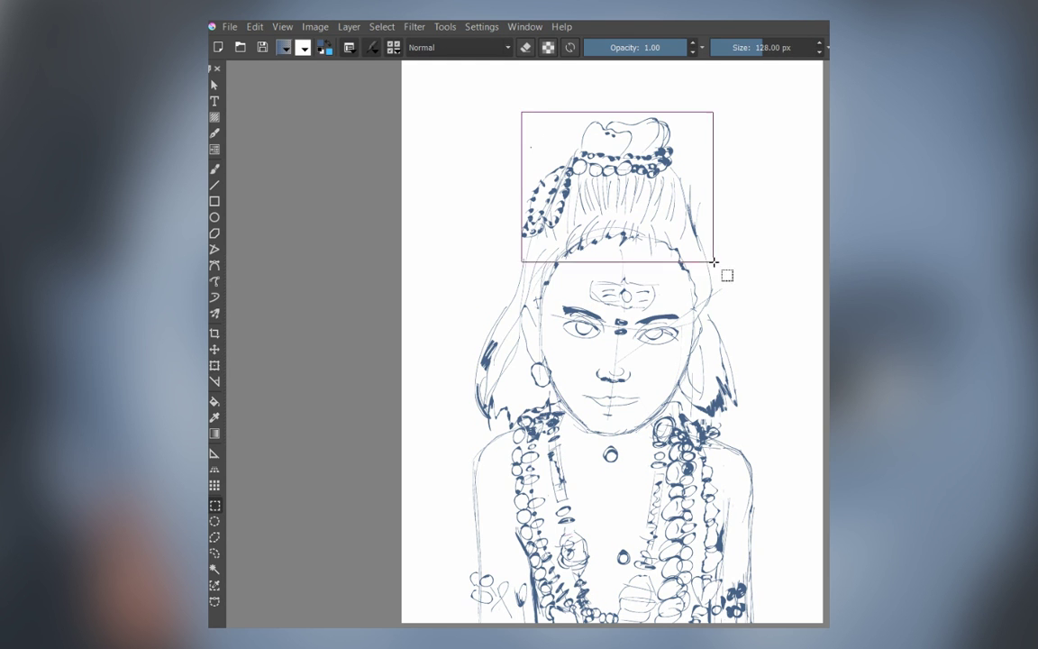
left_click(214, 366)
key("Return")
key("ctrl+shift+a")
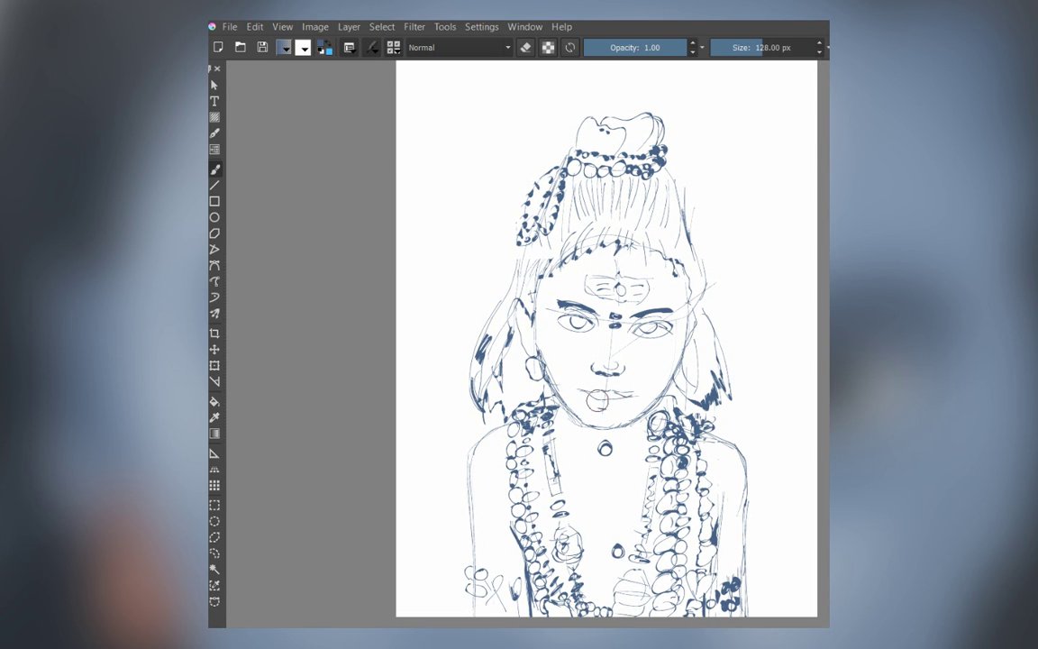
Step: Redraw the left side of the upper lip, with eraser corrections
scroll(626, 397, "up", 3)
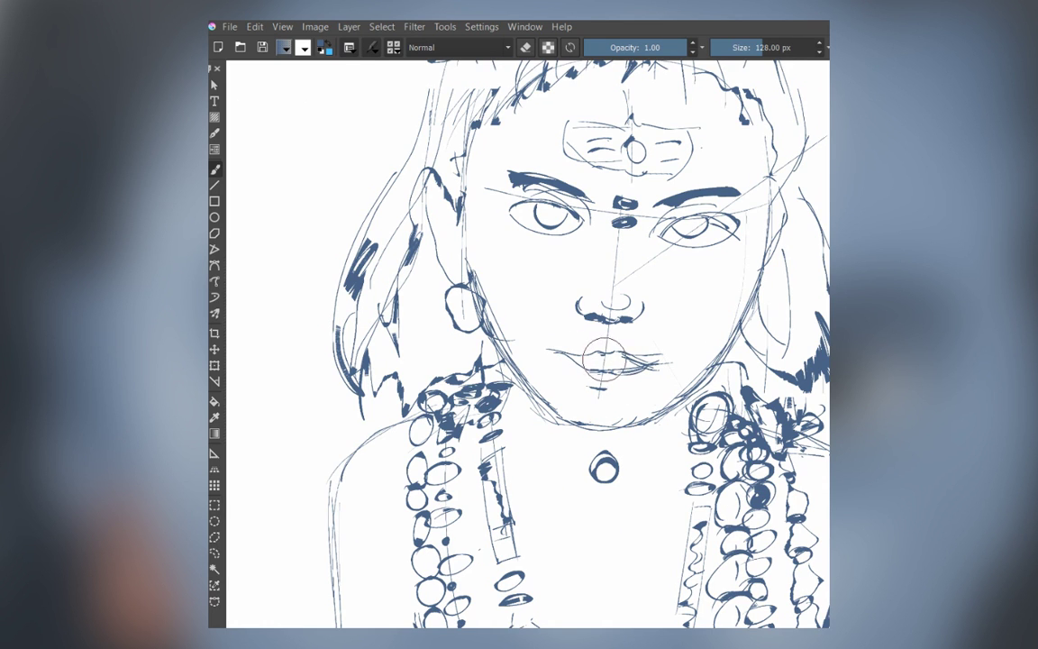
key("e")
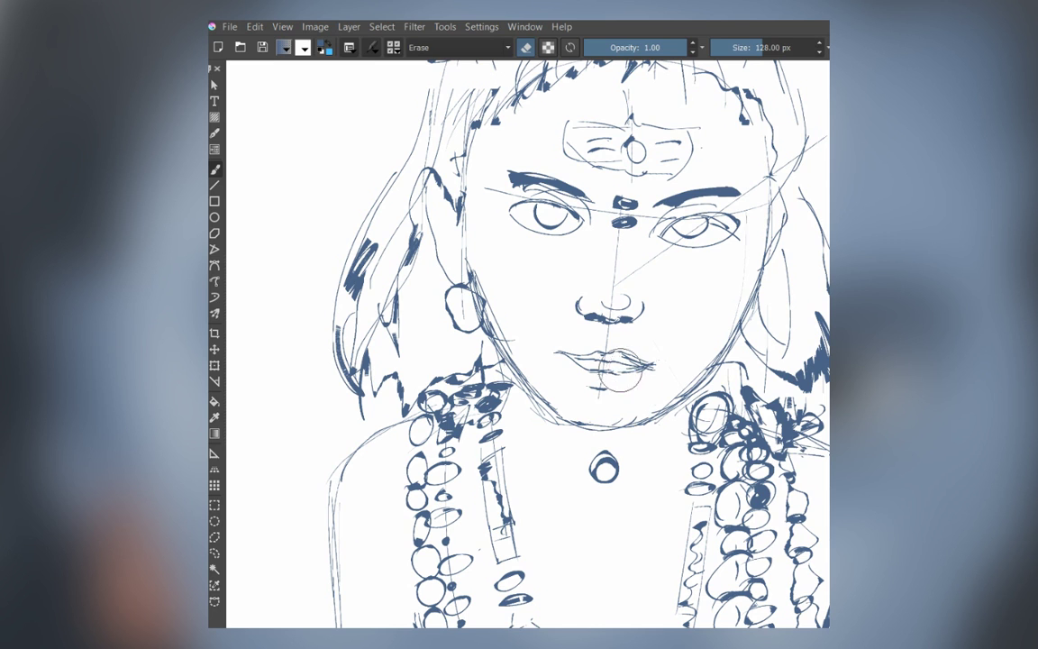
key("e")
key("e")
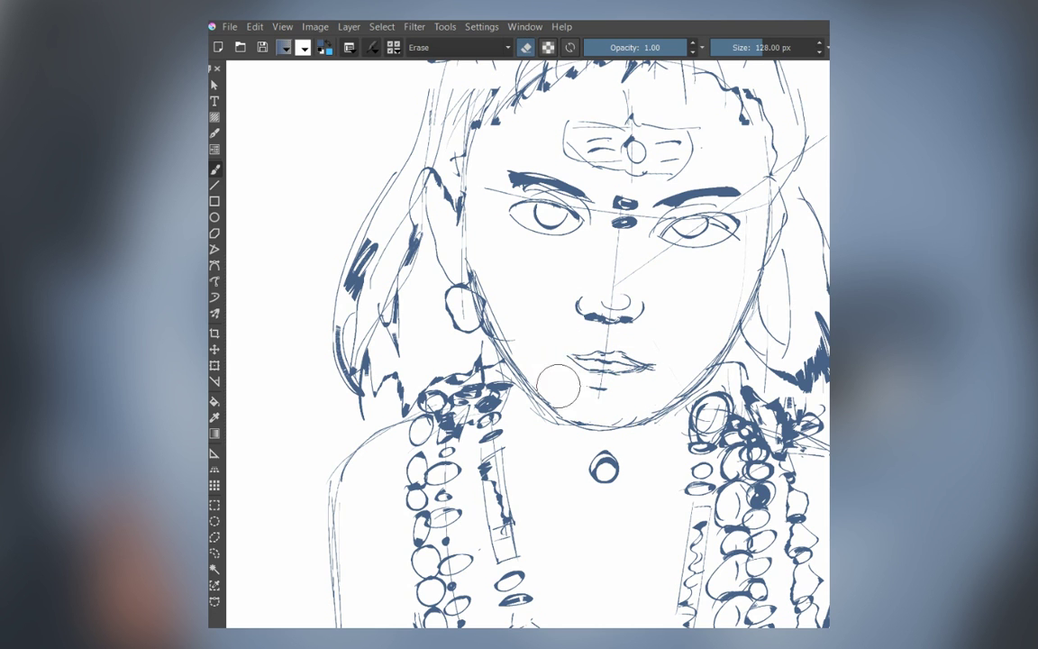
key("e")
left_click_drag(564, 359, 591, 351)
Step: Draw an ellipse outline around the left eye
key("e")
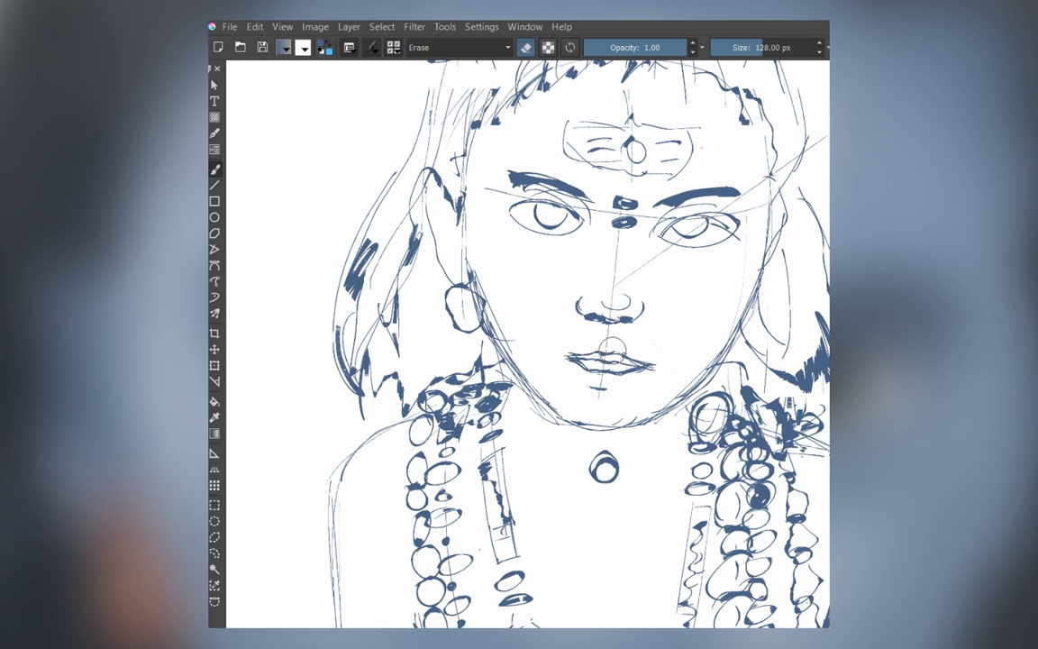
key("e")
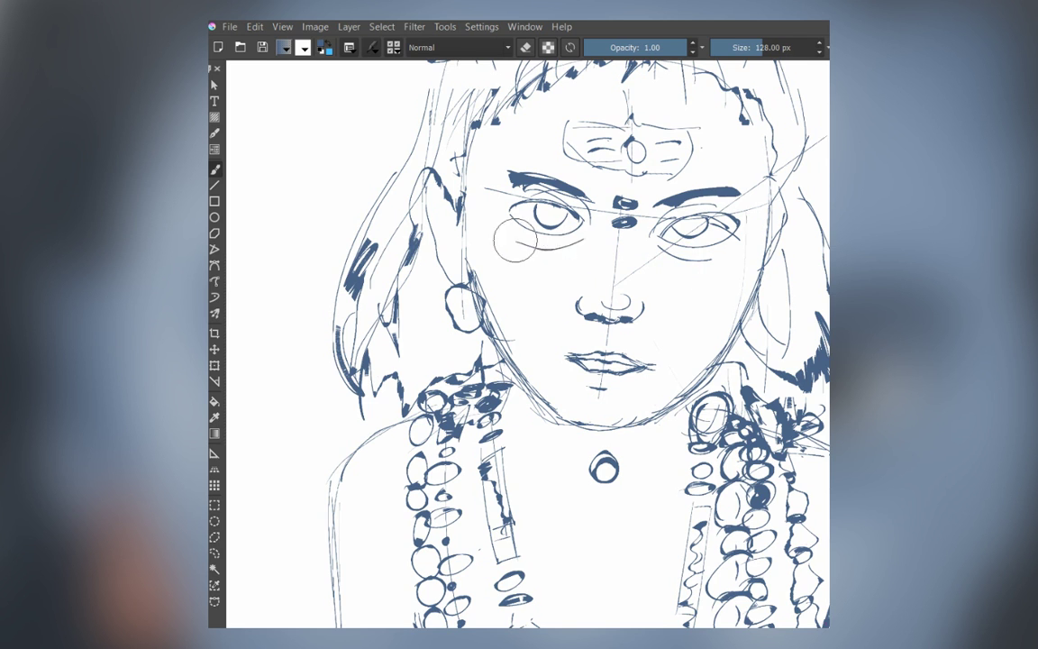
left_click_drag(504, 203, 540, 233)
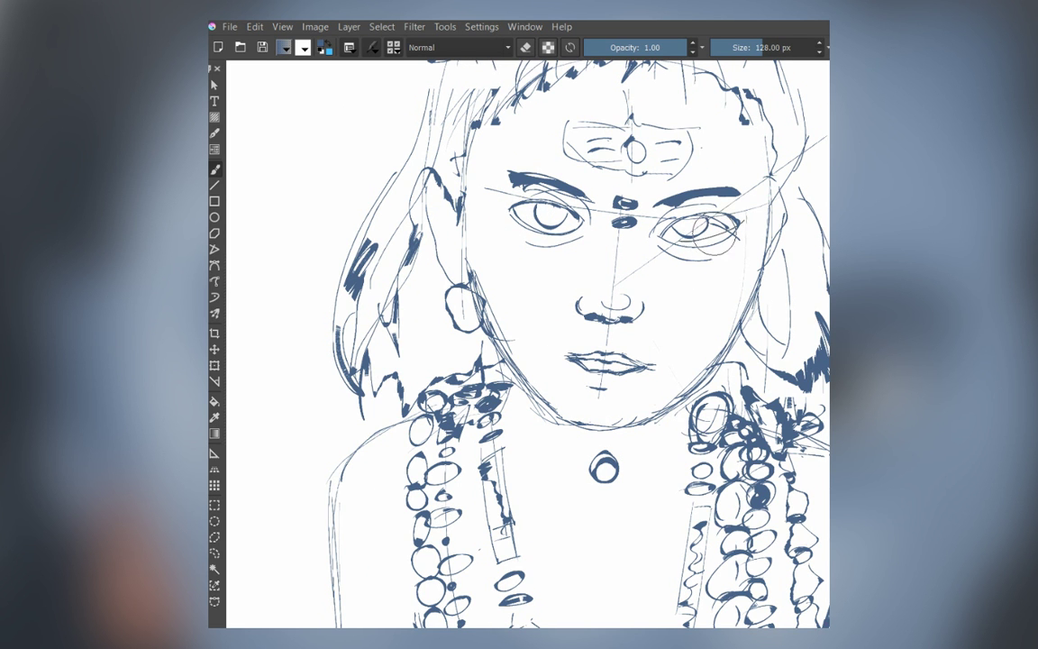
key("e")
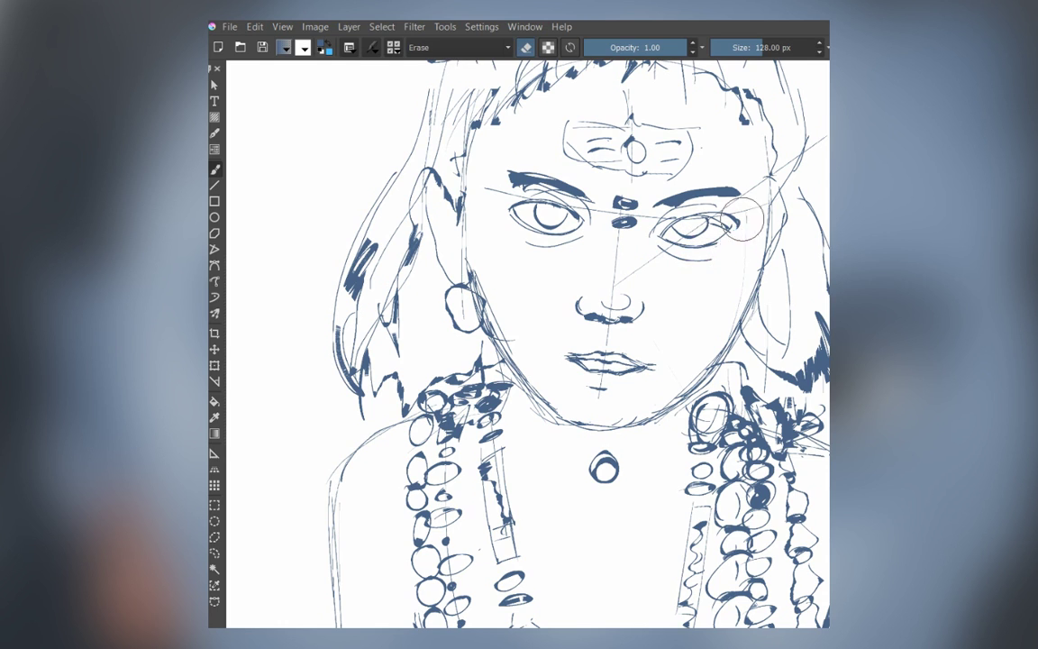
key("e")
Step: Add a stroke on the left hair edge and outline the topknot's left side
left_click_drag(642, 267, 656, 295)
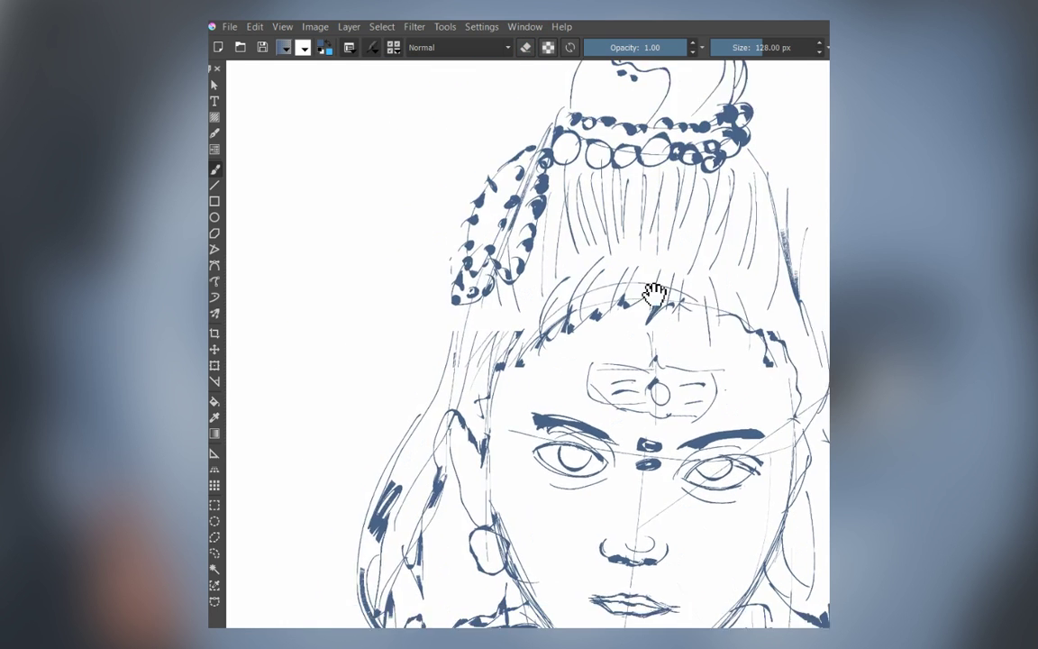
left_click_drag(431, 371, 410, 416)
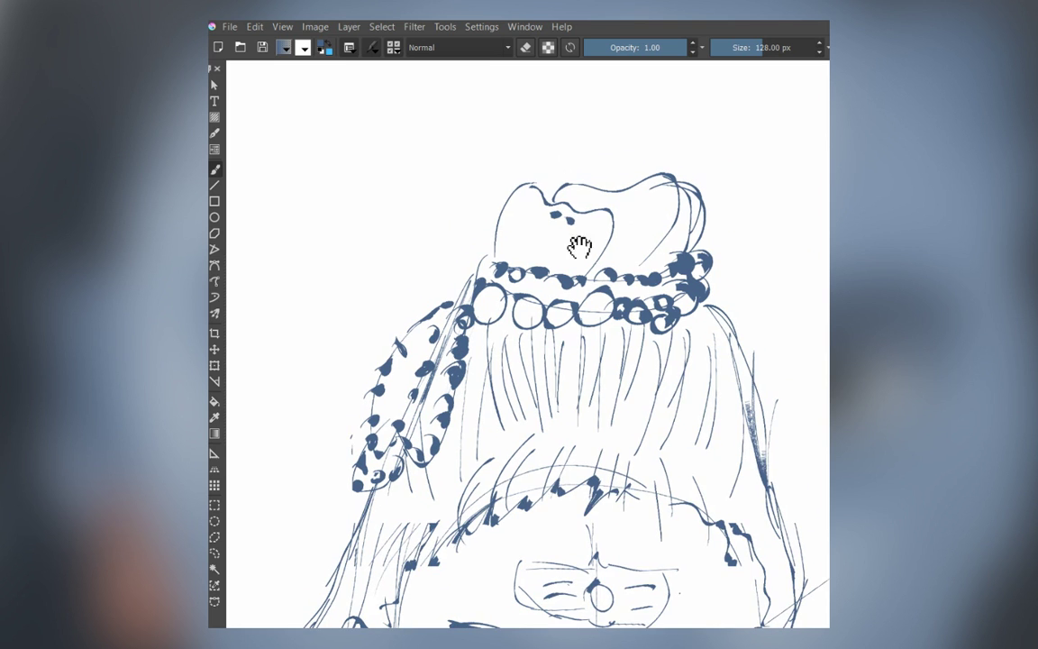
left_click_drag(528, 191, 496, 254)
Step: Add outline strokes inside the topknot and tidy them with the eraser
mouse_move(569, 232)
left_mouse_down()
mouse_move(541, 207)
mouse_move(557, 218)
left_mouse_up()
key("e")
key("e")
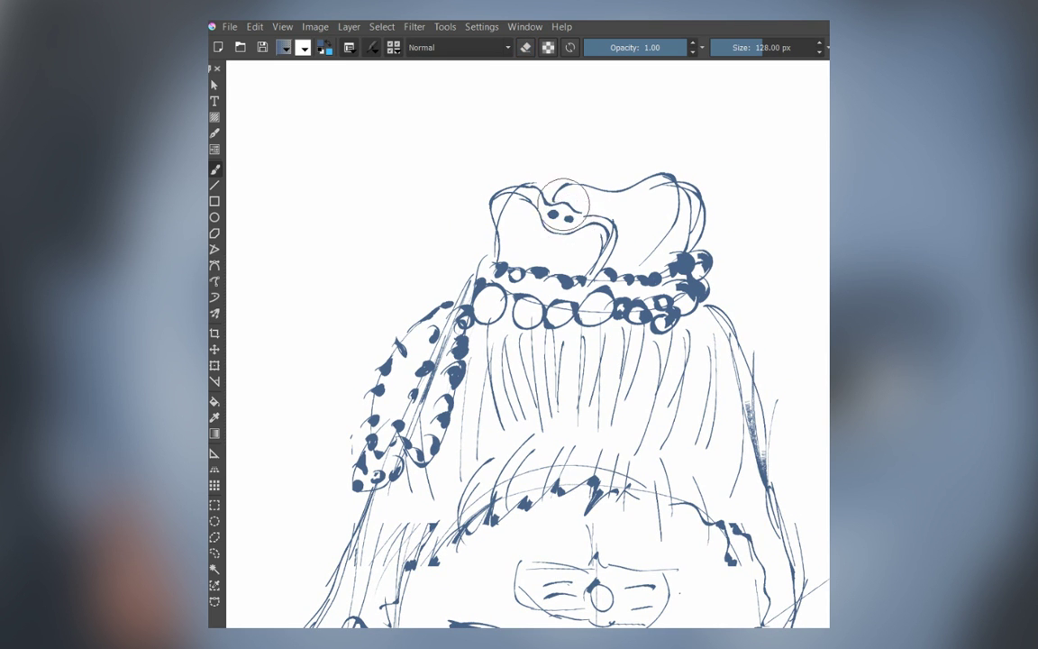
left_click_drag(487, 180, 541, 193)
Step: Fade the sketch layer to 49% and block in dark hair on the paint layer with a large brush
left_click_drag(955, 376, 904, 376)
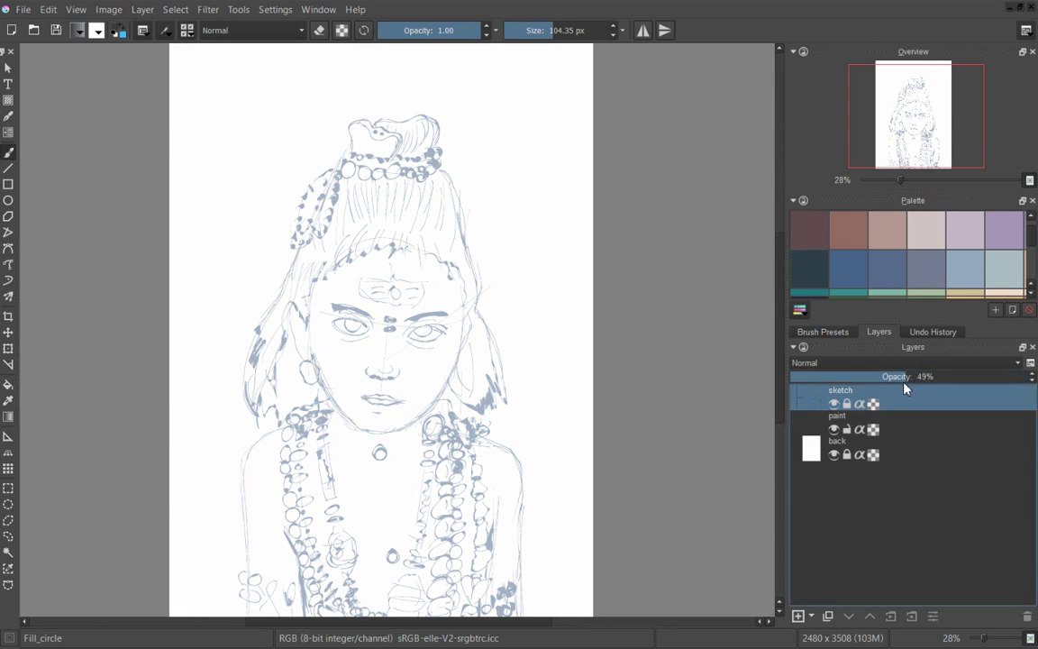
left_click(847, 420)
left_click_drag(429, 174, 348, 232)
left_click_drag(397, 126, 324, 144)
mouse_move(361, 180)
left_mouse_down()
mouse_move(262, 388)
mouse_move(256, 289)
mouse_move(424, 221)
mouse_move(306, 199)
left_mouse_up()
left_click_drag(423, 270, 455, 386)
mouse_move(468, 315)
left_mouse_down()
mouse_move(491, 397)
mouse_move(500, 388)
left_mouse_up()
Step: Paint blue-grey skin over the face, chin, arm, chest and torso, then mirror the view to check
mouse_move(324, 451)
left_mouse_down()
mouse_move(334, 505)
mouse_move(263, 471)
mouse_move(271, 532)
left_mouse_up()
mouse_move(288, 432)
left_mouse_down()
mouse_move(397, 541)
mouse_move(468, 541)
left_mouse_up()
mouse_move(277, 478)
left_mouse_down()
mouse_move(289, 397)
mouse_move(351, 270)
mouse_move(334, 262)
mouse_move(405, 260)
mouse_move(446, 325)
mouse_move(397, 374)
left_mouse_up()
left_click_drag(360, 236, 386, 352)
key("m")
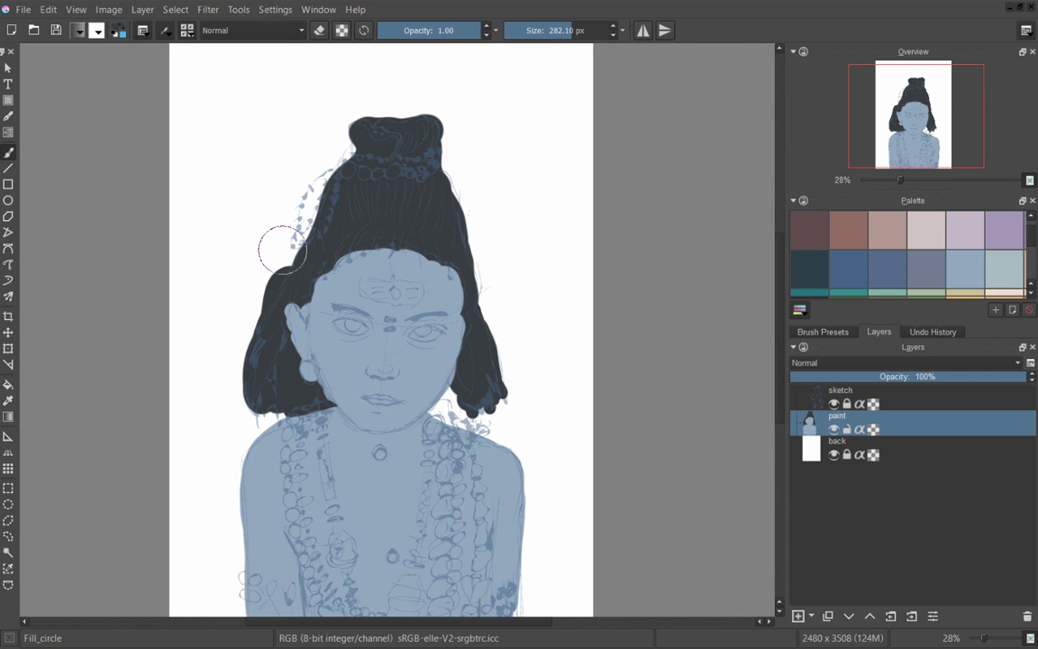
scroll(271, 226, "up", 5)
Step: Erase a stray hair patch, then paint pale eye whites and dark irises
key("e")
mouse_move(288, 249)
left_mouse_down()
mouse_move(185, 283)
mouse_move(341, 162)
left_mouse_up()
key("e")
right_click(279, 209)
mouse_move(431, 270)
left_mouse_down()
mouse_move(530, 261)
mouse_move(437, 261)
left_mouse_up()
left_click_drag(212, 230, 298, 243)
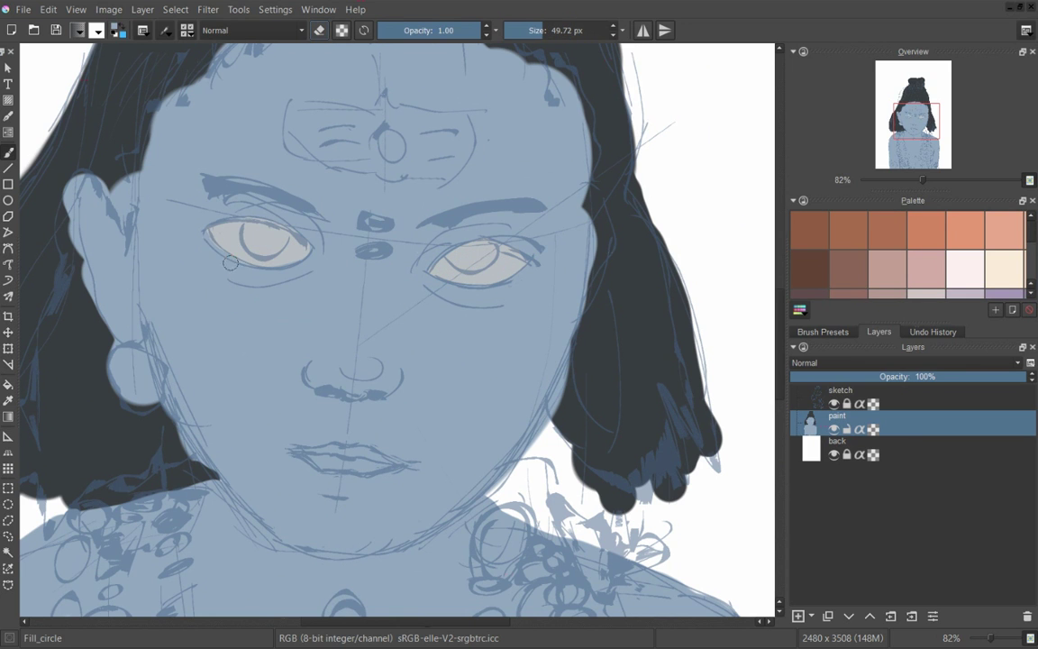
left_click(608, 232, "ctrl")
left_click_drag(442, 253, 486, 256)
mouse_move(245, 236)
left_mouse_down()
mouse_move(270, 245)
mouse_move(262, 239)
left_mouse_up()
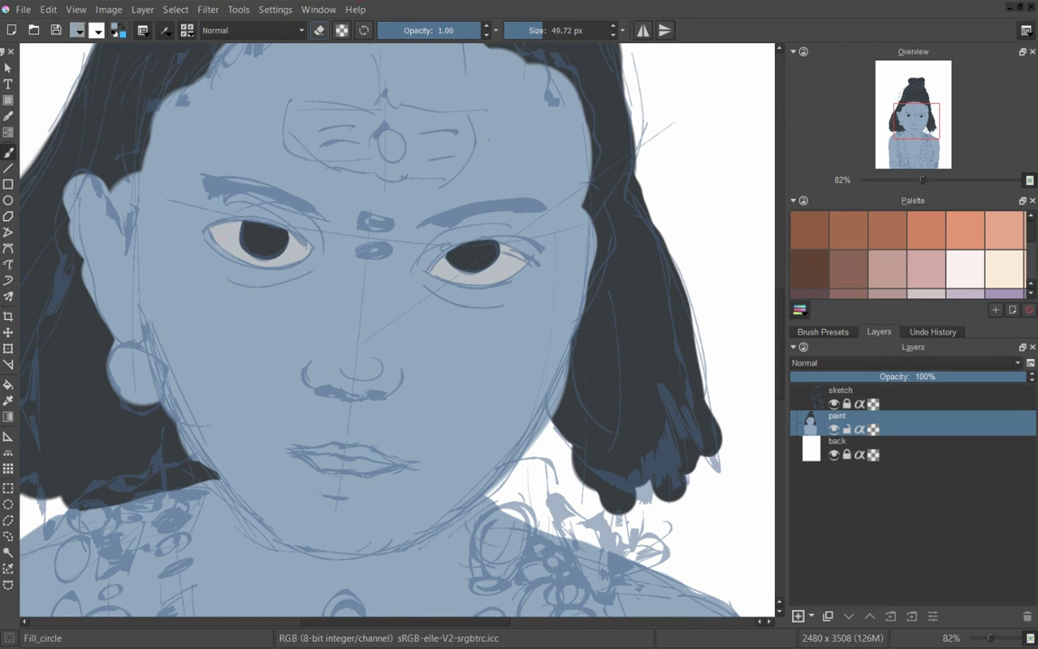
Step: Fill the forehead mark with pale stripes and a red-brown centre dot
right_click(359, 220)
left_click(360, 209)
mouse_move(298, 108)
left_mouse_down()
mouse_move(286, 144)
mouse_move(452, 151)
mouse_move(327, 171)
left_mouse_up()
mouse_move(289, 127)
left_mouse_down()
mouse_move(333, 117)
mouse_move(348, 154)
left_mouse_up()
right_click(380, 185)
left_click(349, 186)
left_click(390, 141)
mouse_move(360, 253)
left_mouse_down()
mouse_move(394, 278)
mouse_move(402, 242)
mouse_move(392, 273)
mouse_move(352, 244)
mouse_move(608, 251)
left_mouse_up()
Step: Outline and fill the lips dark brown, inking their parting line with Ink_brush_25
right_click(358, 244)
scroll(359, 243, "up", 3)
right_click(359, 266)
scroll(388, 360, "down", 3)
mouse_move(257, 374)
left_mouse_down()
mouse_move(492, 410)
mouse_move(424, 431)
left_mouse_up()
mouse_move(343, 376)
left_mouse_down()
mouse_move(423, 383)
mouse_move(455, 403)
mouse_move(312, 395)
mouse_move(385, 376)
left_mouse_up()
right_click(385, 376)
left_click(427, 420)
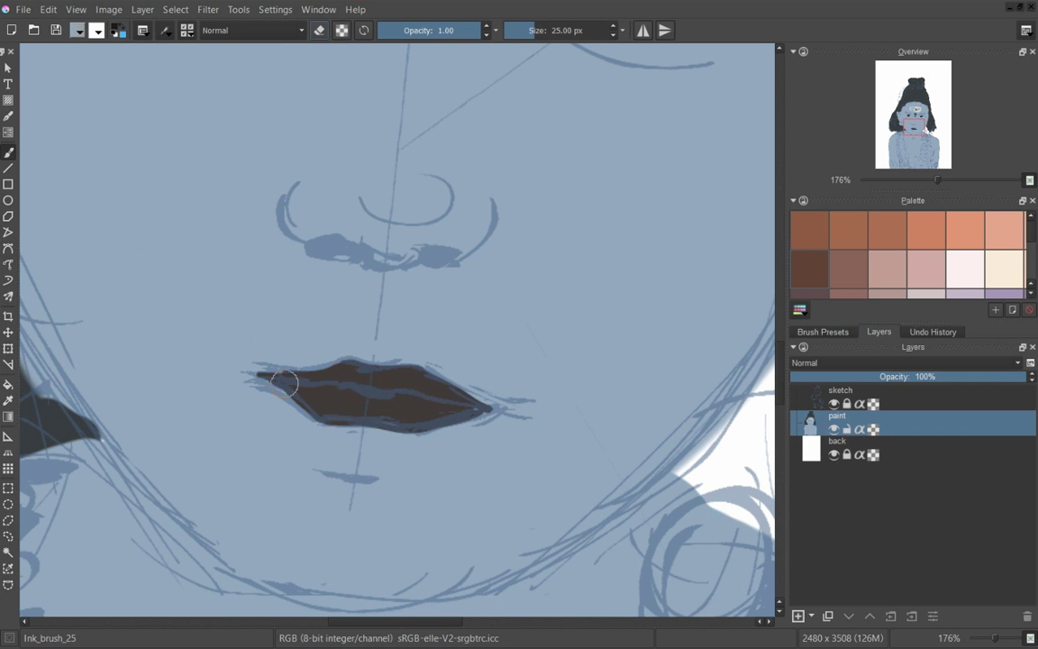
left_click_drag(259, 375, 443, 406)
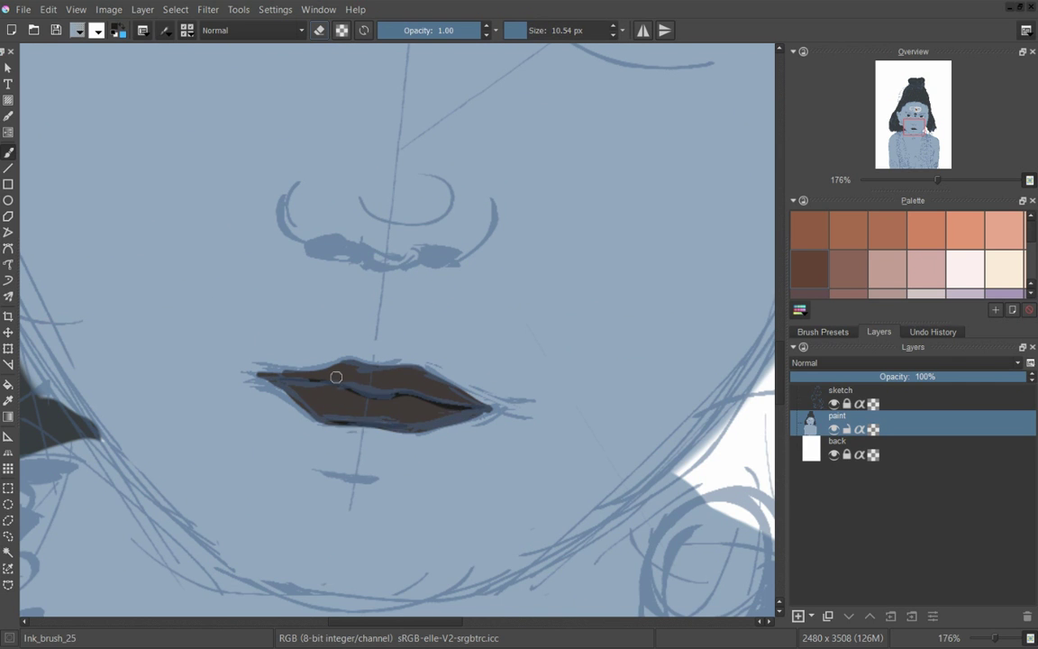
Step: Ink the left nostril outline and darken the right nostril
left_click_drag(284, 194, 297, 245)
left_click_drag(306, 246, 444, 269)
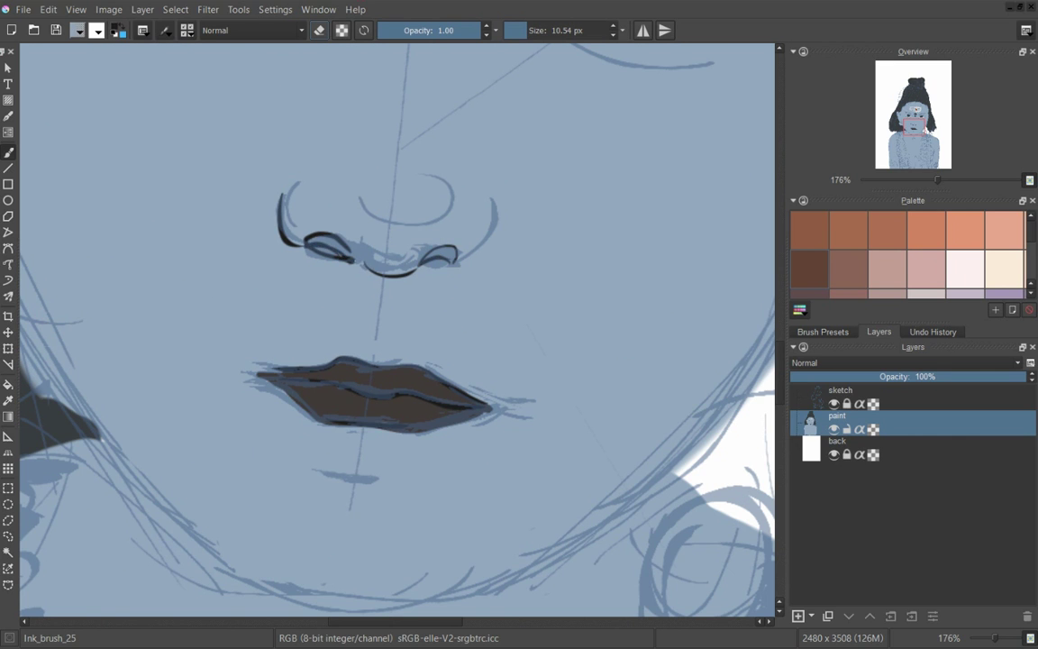
right_click(411, 230)
left_click_drag(442, 256, 339, 245)
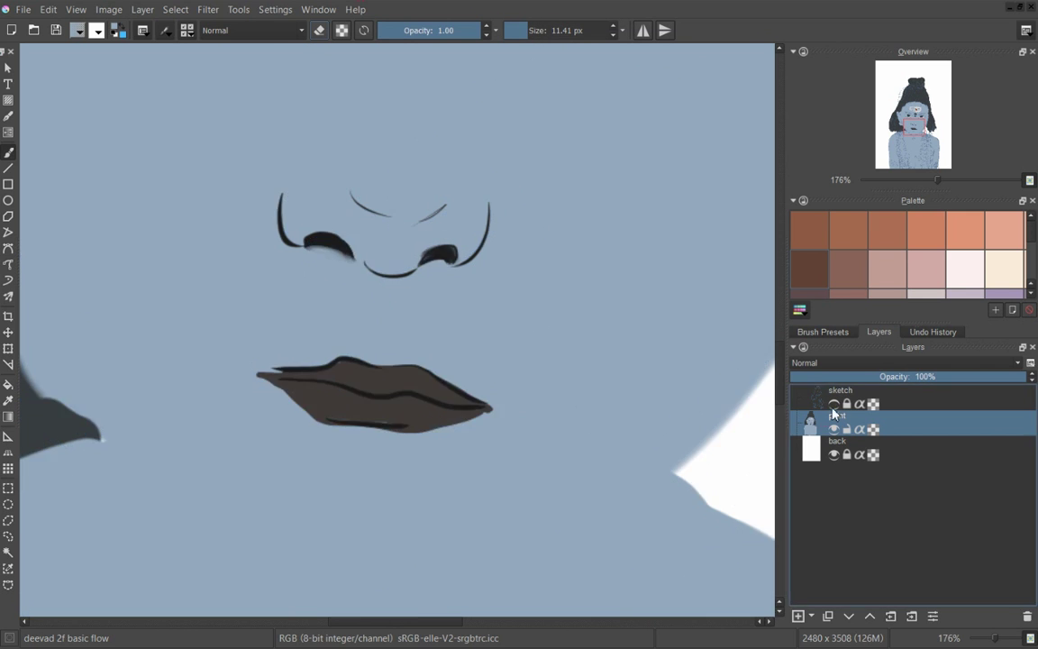
scroll(346, 259, "down", 5)
left_click_drag(397, 279, 412, 245)
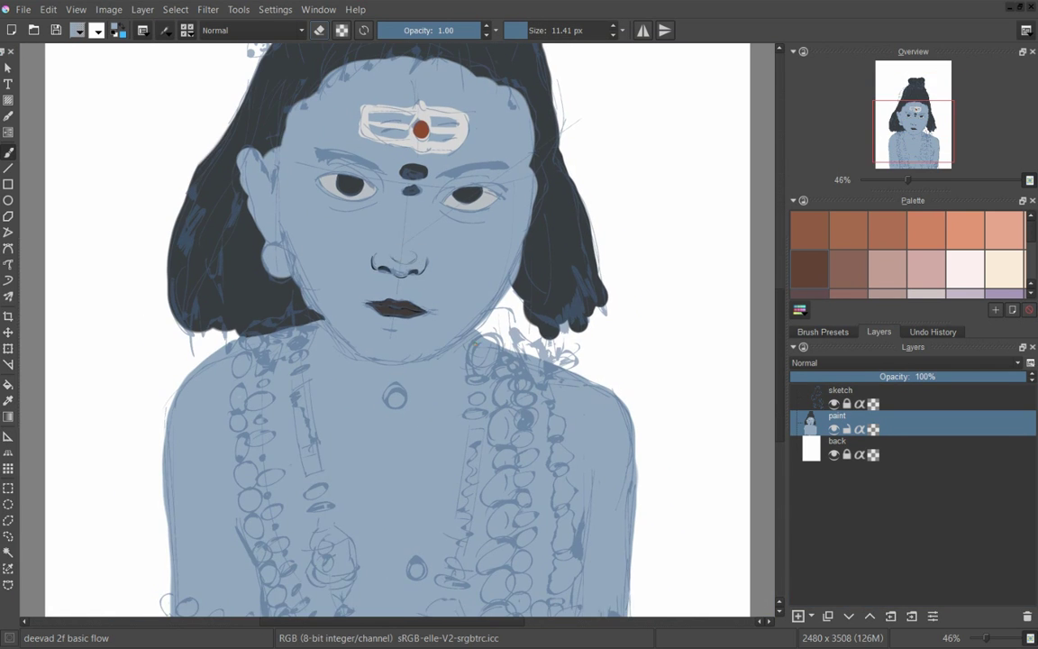
Step: Reshape and reposition the lips with a rectangular selection transform, then deselect
scroll(373, 327, "up", 3)
key("ctrl+r")
left_click_drag(289, 297, 463, 366)
key("ctrl+t")
left_click_drag(308, 352, 325, 341)
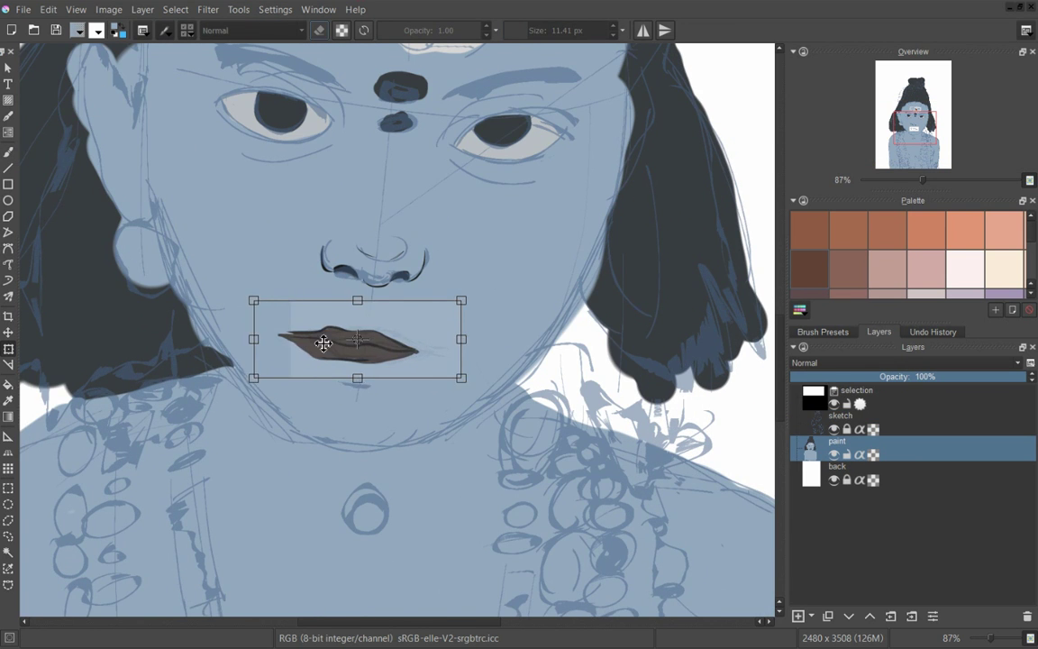
scroll(384, 335, "down", 3)
key("Return")
key("ctrl+shift+a")
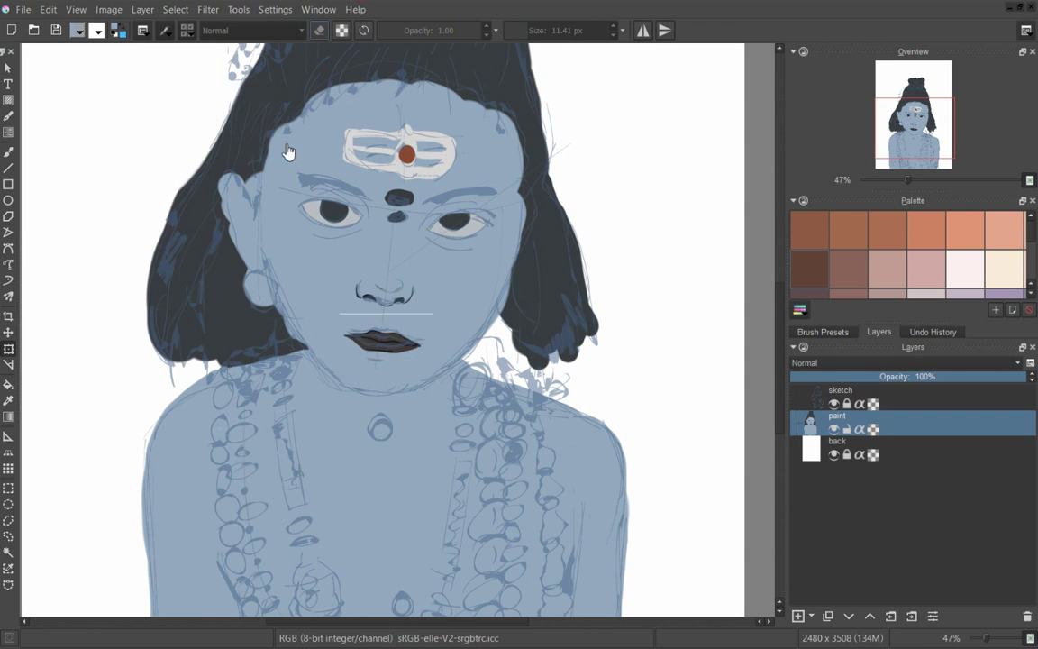
left_click(175, 9)
left_click(196, 25)
scroll(390, 224, "up", 5)
scroll(381, 317, "down", 5)
Step: Paint brown pendant shapes on the neck and around the lower-left necklace beads
key("b")
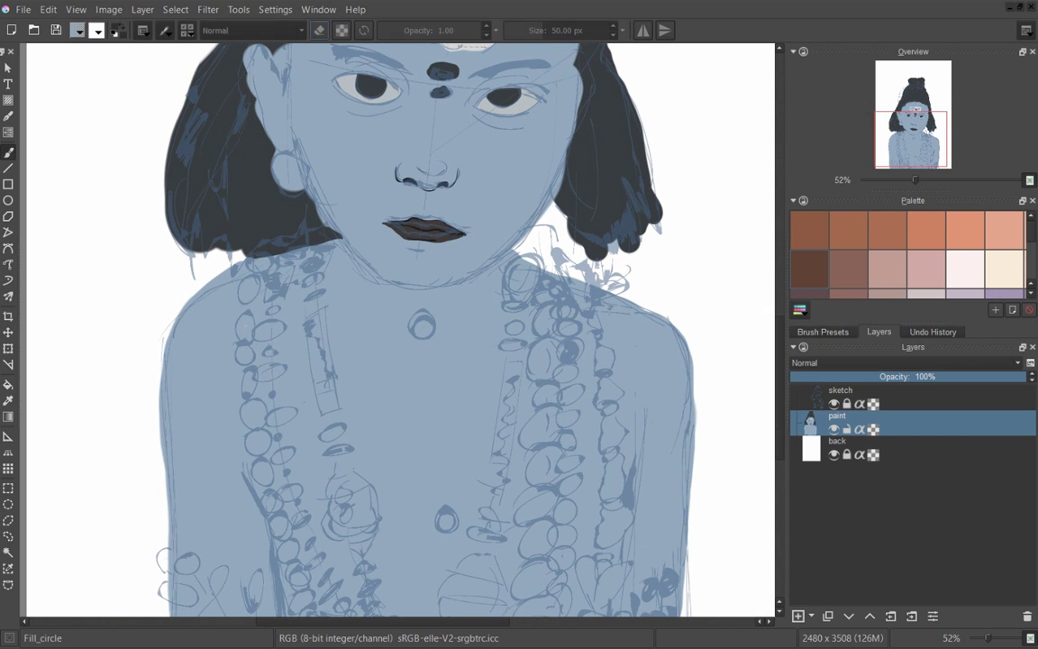
right_click(475, 196)
left_click(424, 325)
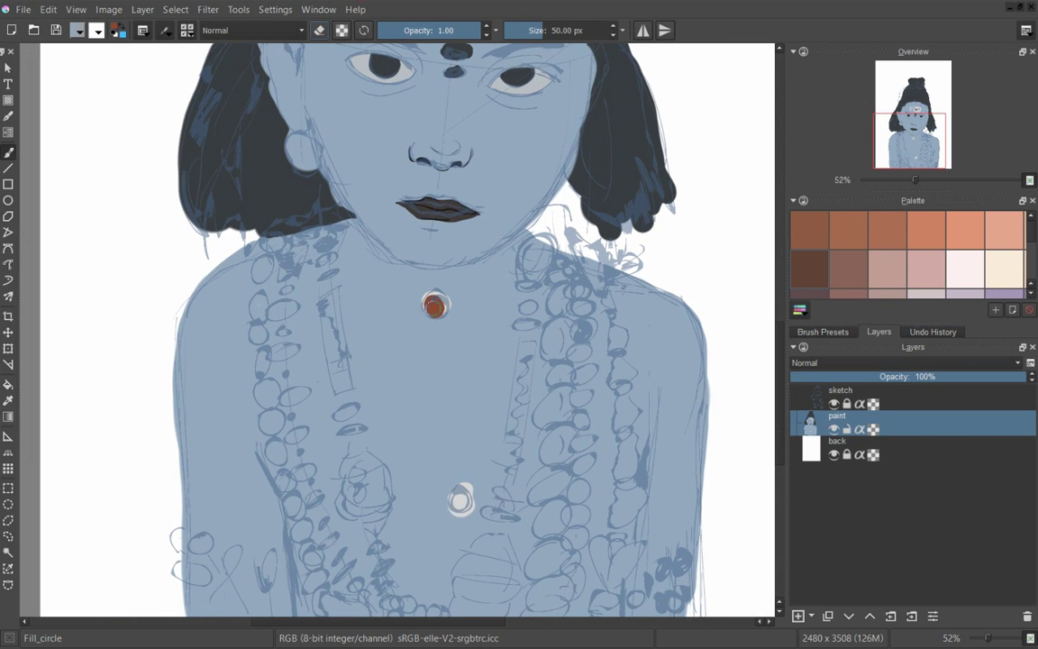
mouse_move(340, 476)
left_mouse_down()
mouse_move(357, 455)
mouse_move(386, 469)
left_mouse_up()
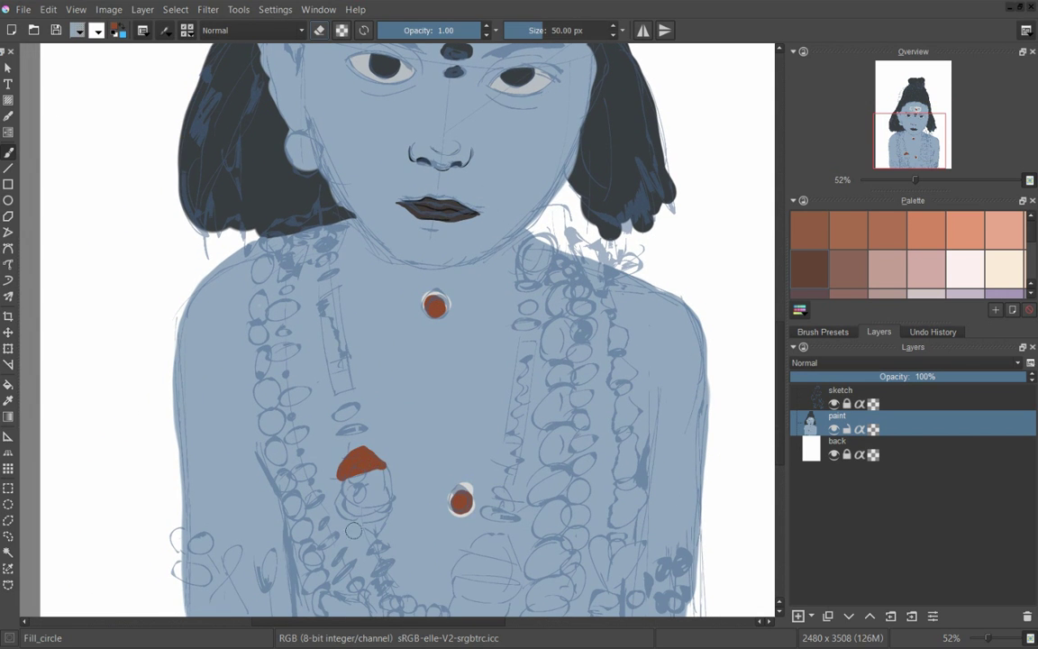
left_click_drag(347, 520, 393, 516)
left_click_drag(471, 548, 518, 568)
scroll(450, 496, "down", 2)
left_click_drag(548, 200, 528, 233)
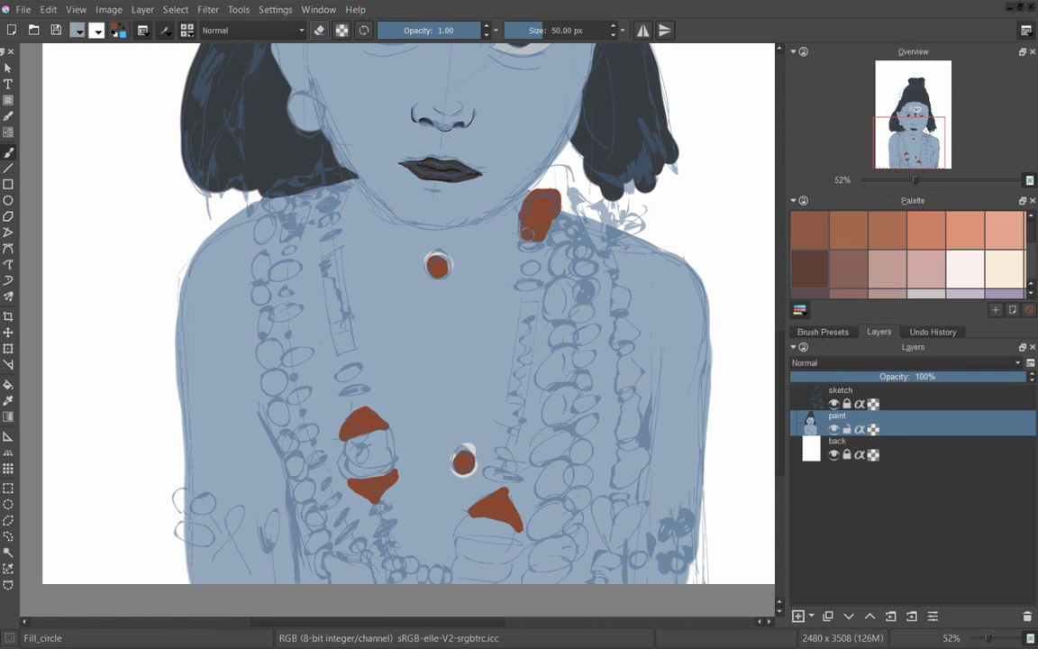
scroll(541, 315, "up", 3)
scroll(665, 411, "down", 3)
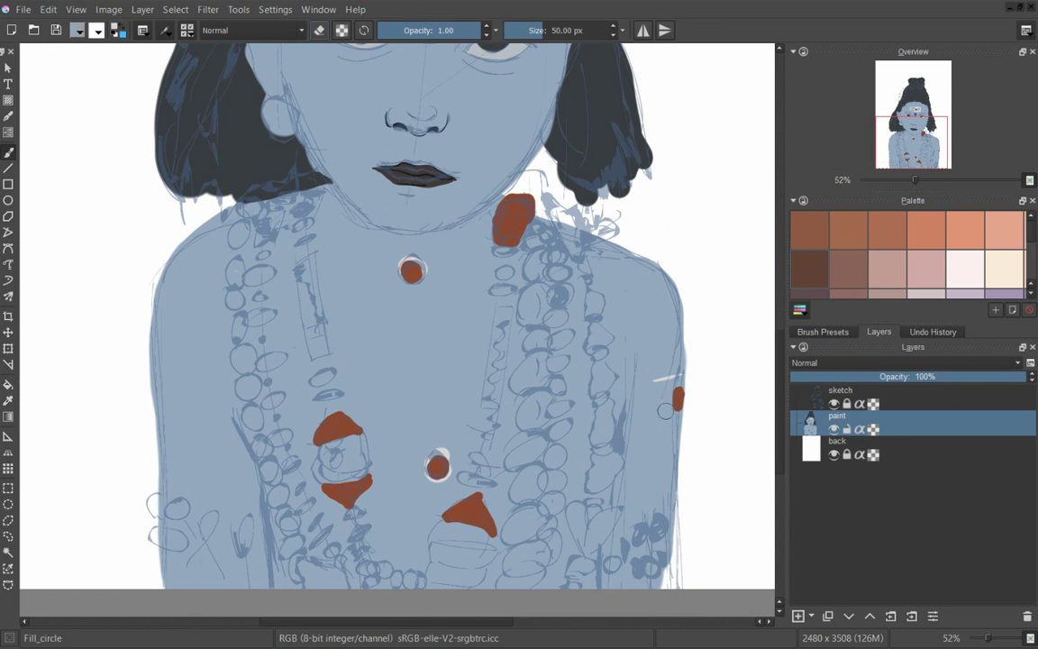
Step: Fill the left necklace beads, light bar and lower ovals with light paint
mouse_move(262, 254)
left_mouse_down()
mouse_move(245, 293)
mouse_move(252, 368)
mouse_move(302, 499)
left_mouse_up()
left_click_drag(317, 356, 310, 260)
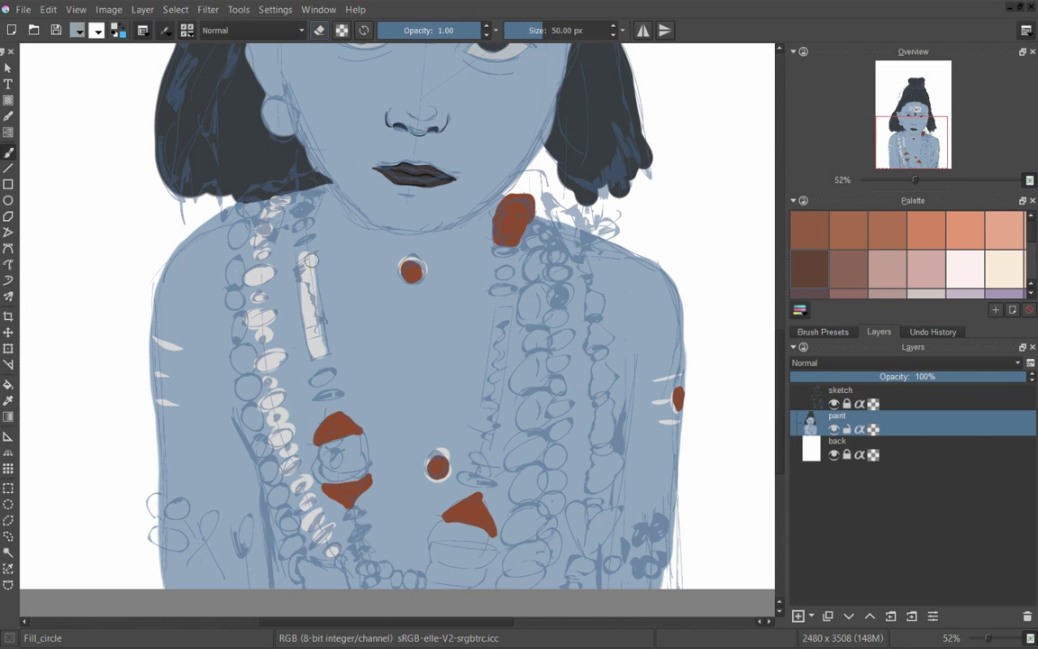
left_click_drag(290, 221, 285, 186)
left_click_drag(321, 370, 330, 395)
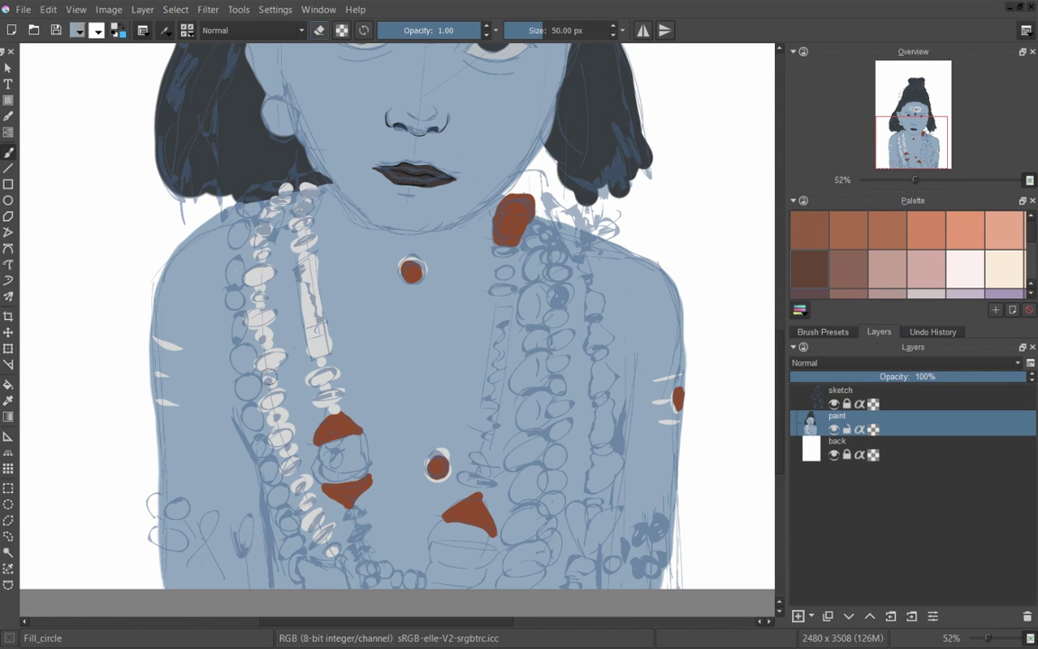
left_click_drag(364, 531, 370, 561)
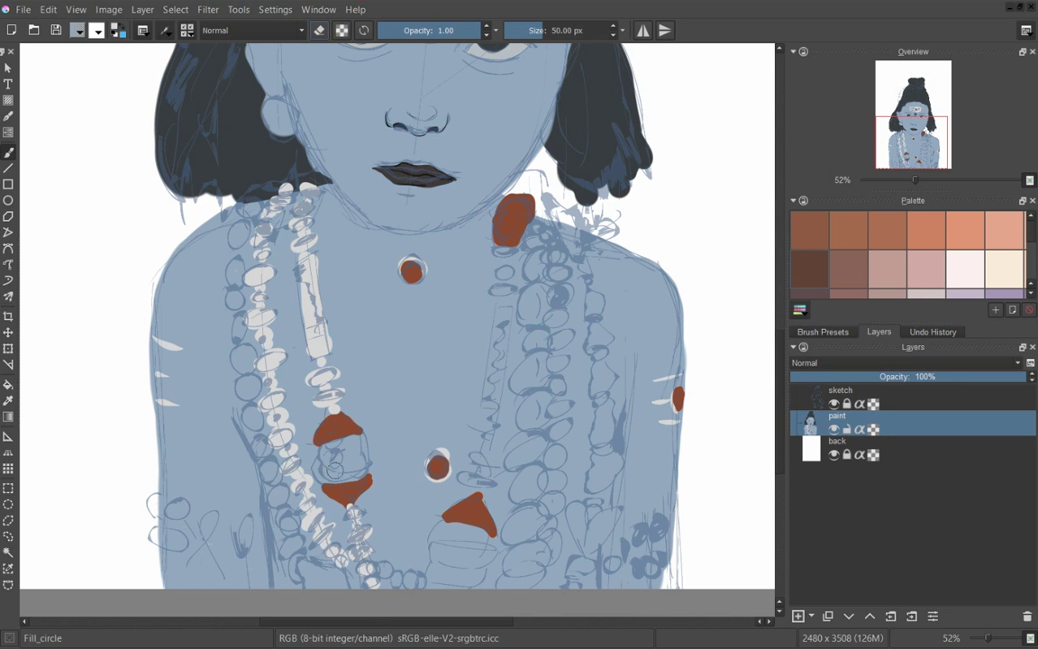
scroll(902, 288, "down", 1)
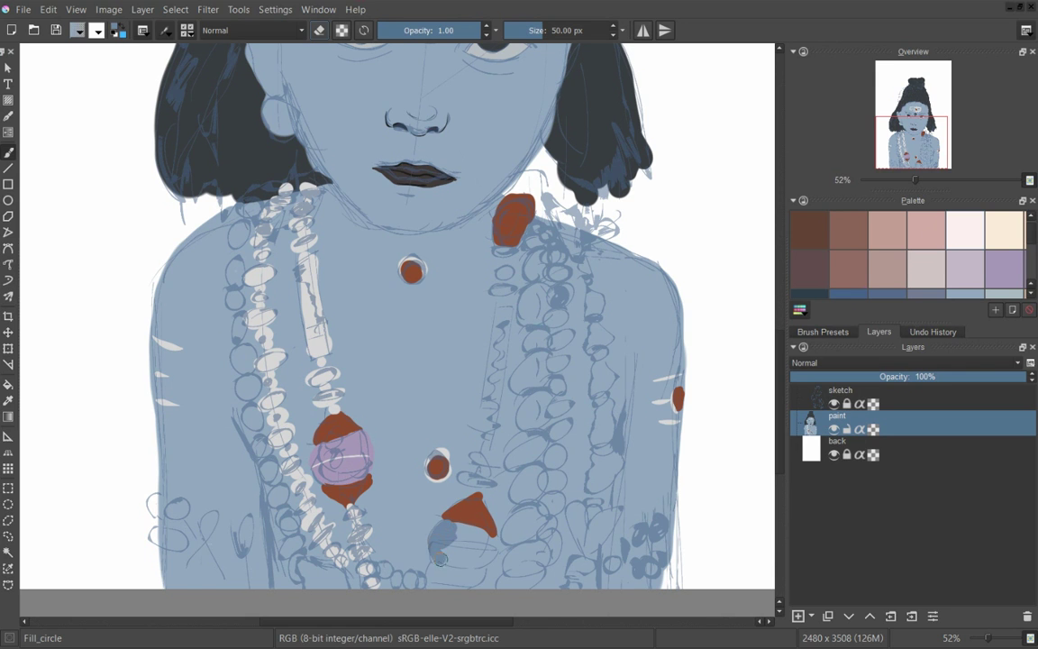
Step: Dab a red-and-blue bead and white beads on the necklace, picking purple from the pop-up palette
left_click_drag(417, 525, 455, 576)
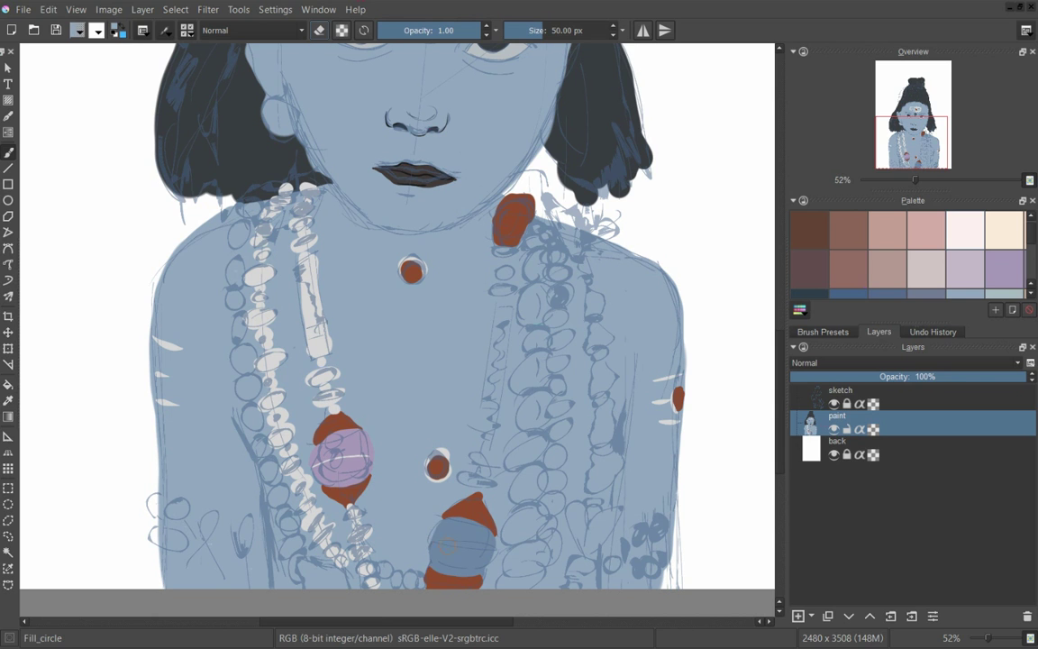
mouse_move(494, 468)
left_mouse_down()
mouse_move(500, 271)
mouse_move(526, 311)
mouse_move(532, 577)
left_mouse_up()
right_click(479, 348)
left_click(456, 352)
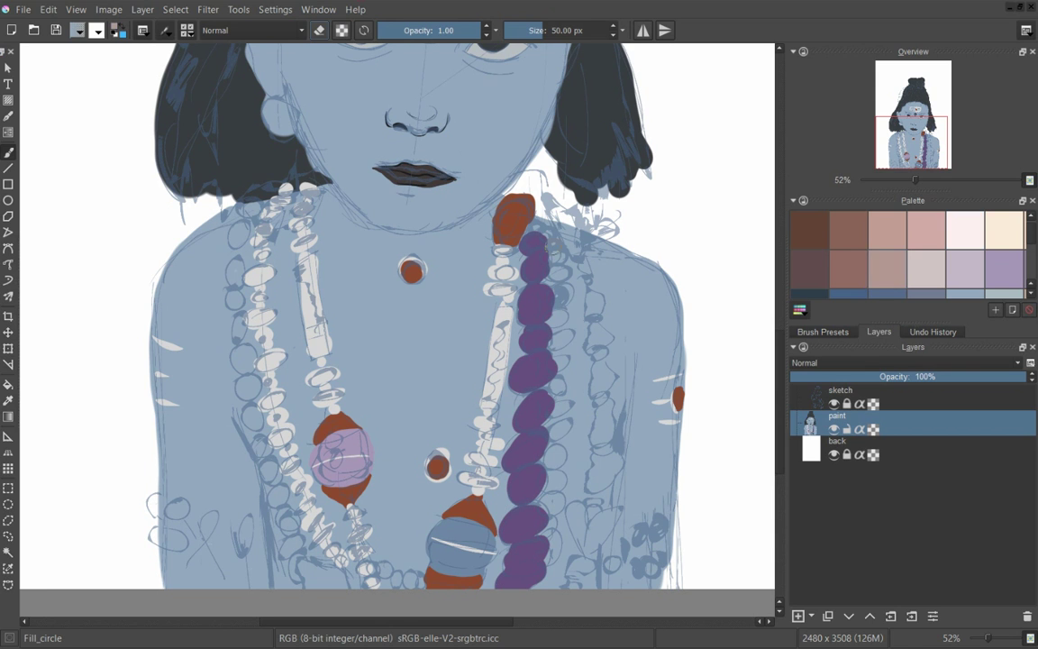
Step: Add brownish-orange beads, a white flower pendant and white beads up the right strand
left_click(844, 246)
mouse_move(555, 233)
left_mouse_down()
mouse_move(556, 468)
mouse_move(539, 569)
left_mouse_up()
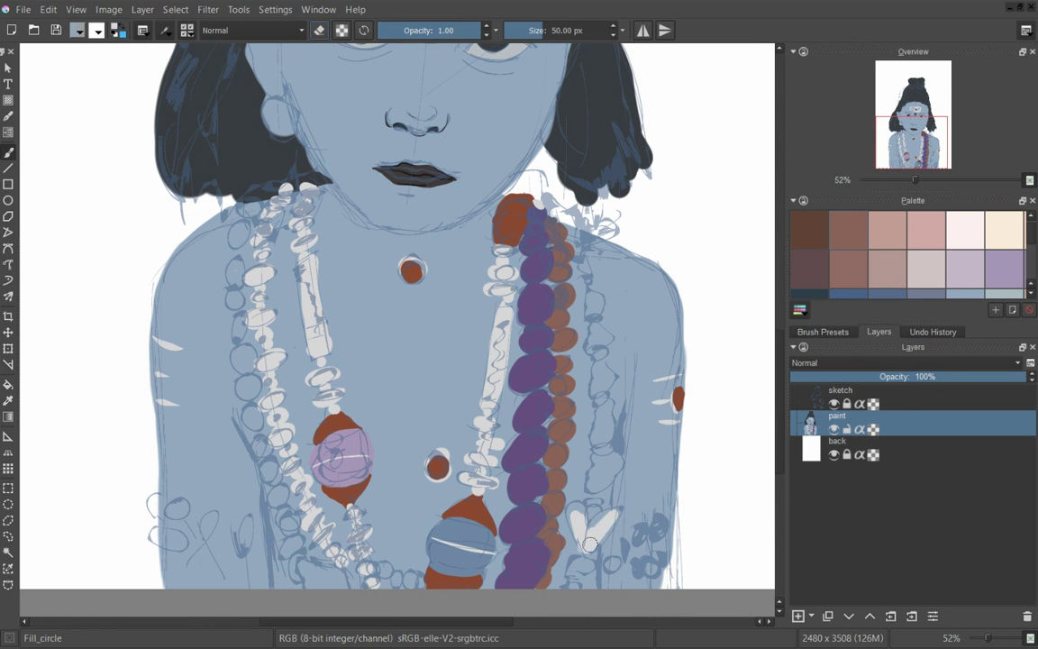
left_click_drag(595, 504, 570, 577)
mouse_move(598, 471)
left_mouse_down()
mouse_move(583, 280)
mouse_move(541, 171)
mouse_move(608, 225)
left_mouse_up()
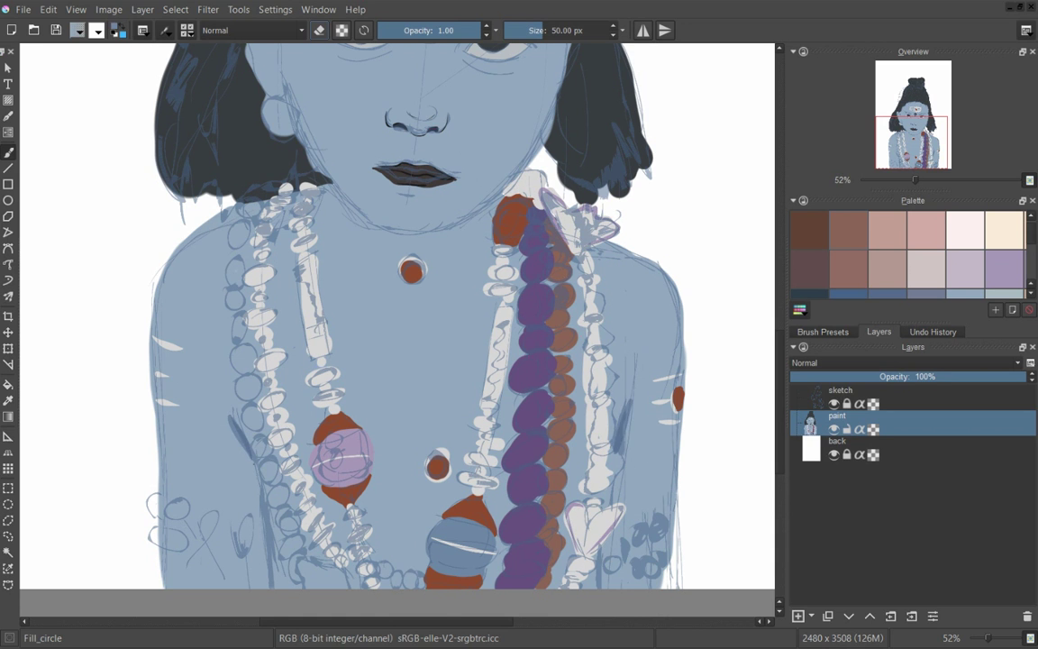
scroll(396, 315, "up", 2)
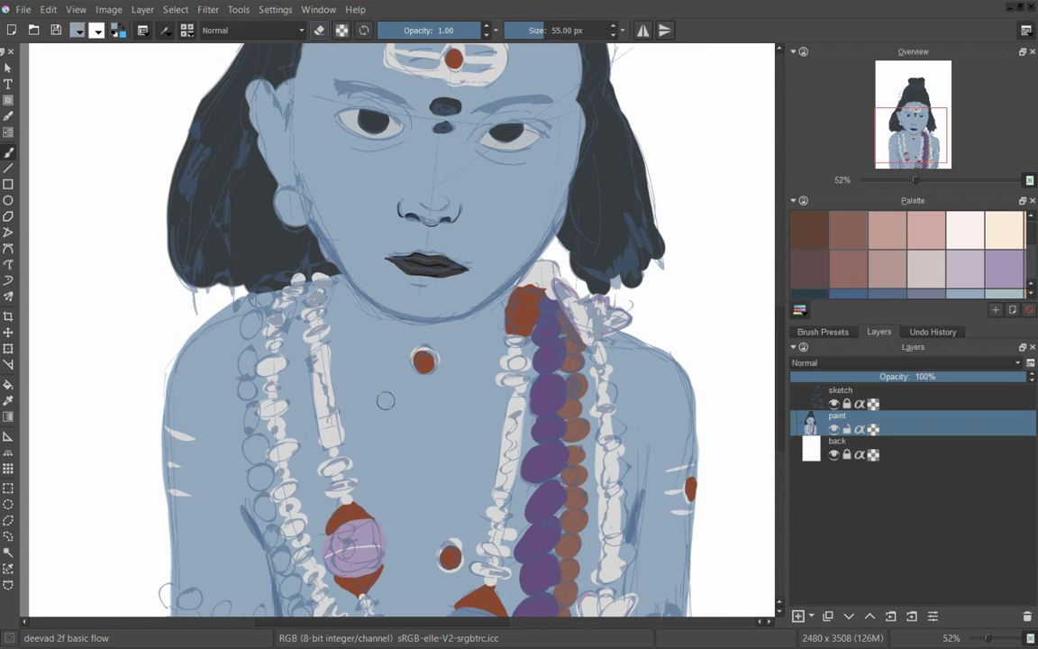
Step: With the inking brush, paint an orange earring below the left ear and dark hair strokes
scroll(385, 400, "up", 3)
key("slash")
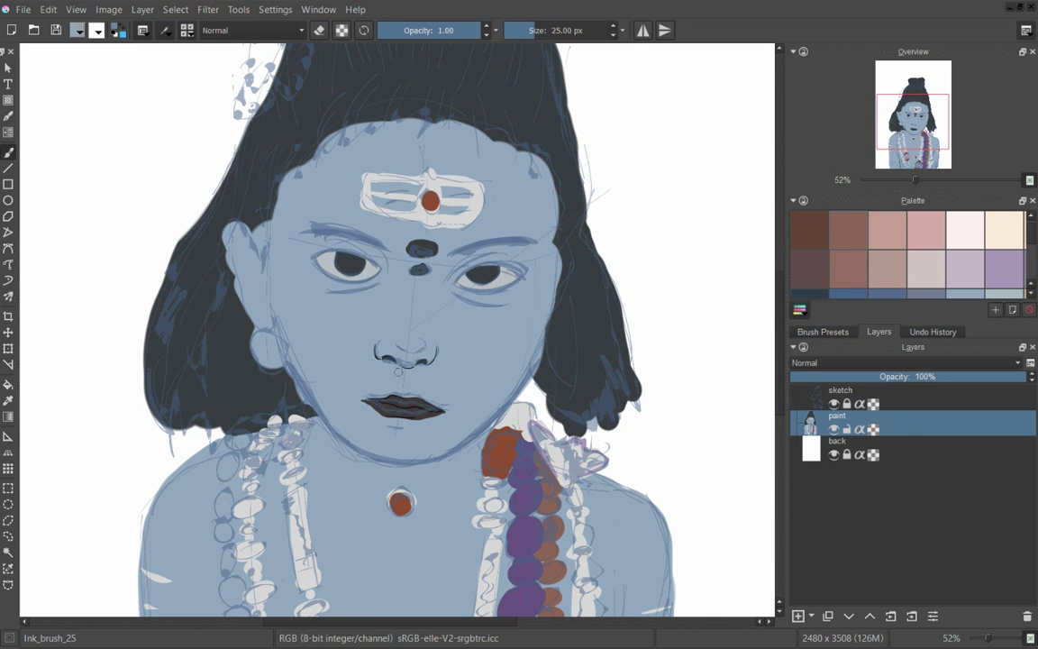
left_click_drag(264, 335, 273, 368)
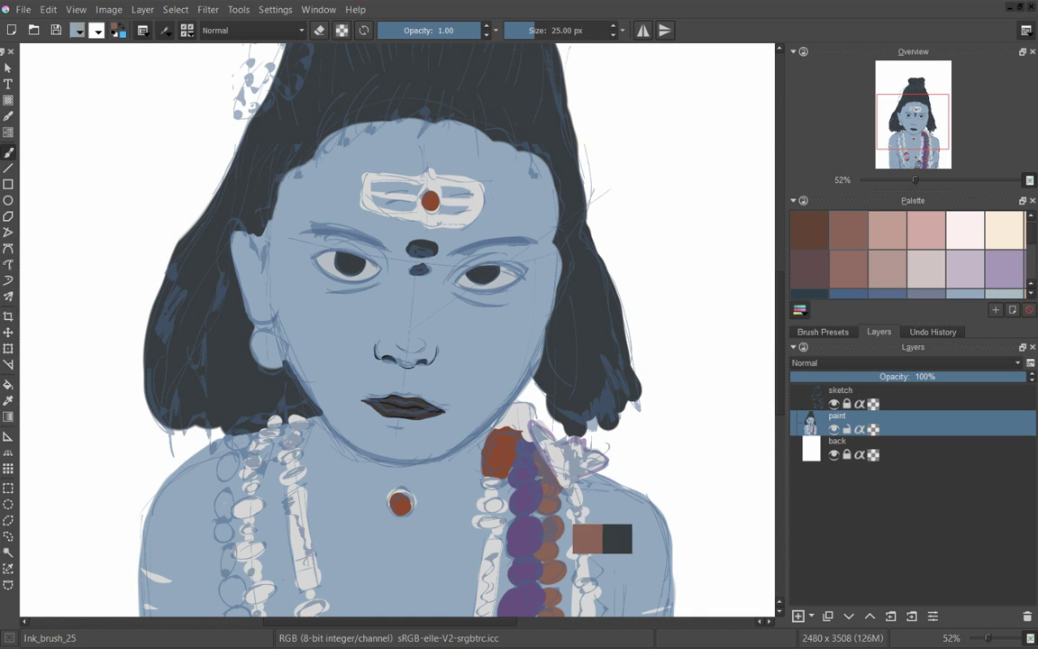
left_click_drag(232, 302, 247, 336)
Step: Paint a blue blob and ribbon loop lower left, and blue strokes on the lower-right shoulder
scroll(350, 372, "down", 5)
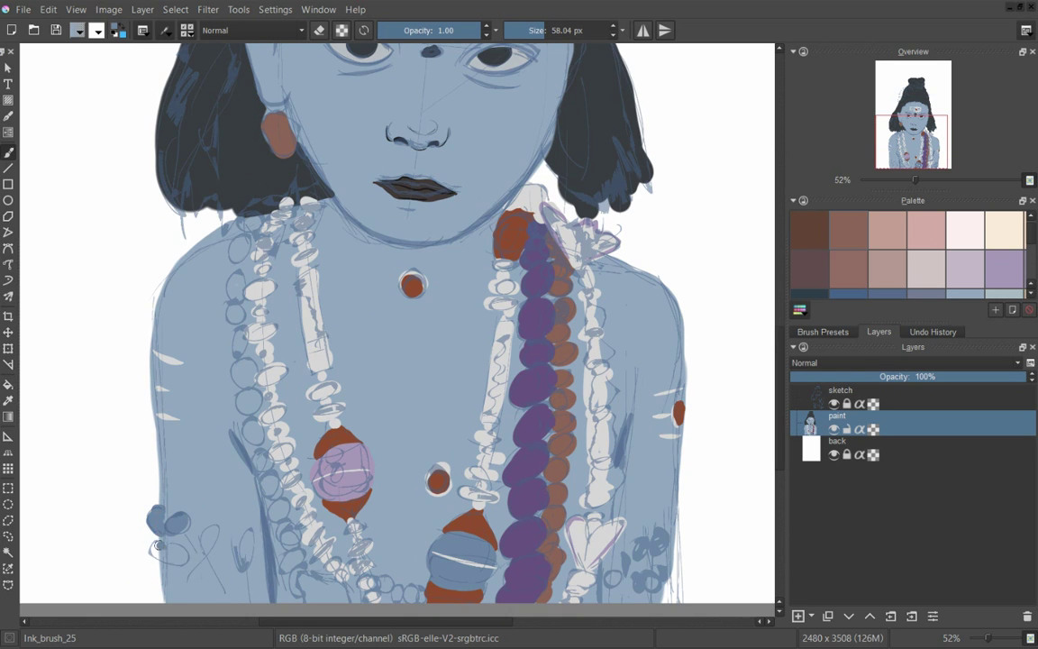
left_click_drag(157, 544, 185, 554)
left_click_drag(193, 571, 223, 562)
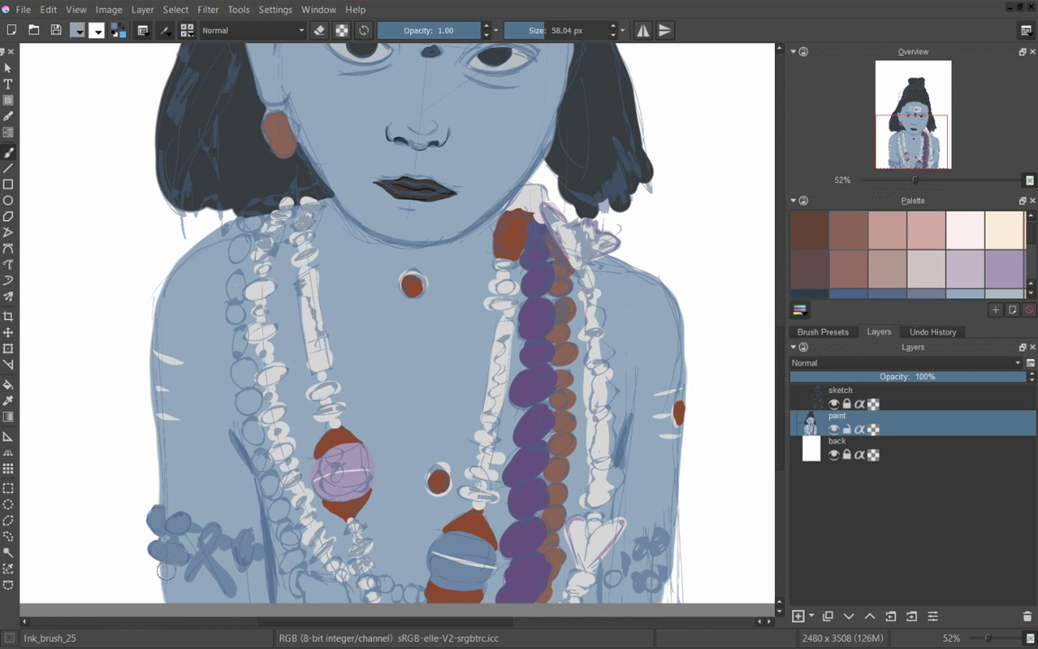
left_click_drag(610, 579, 666, 566)
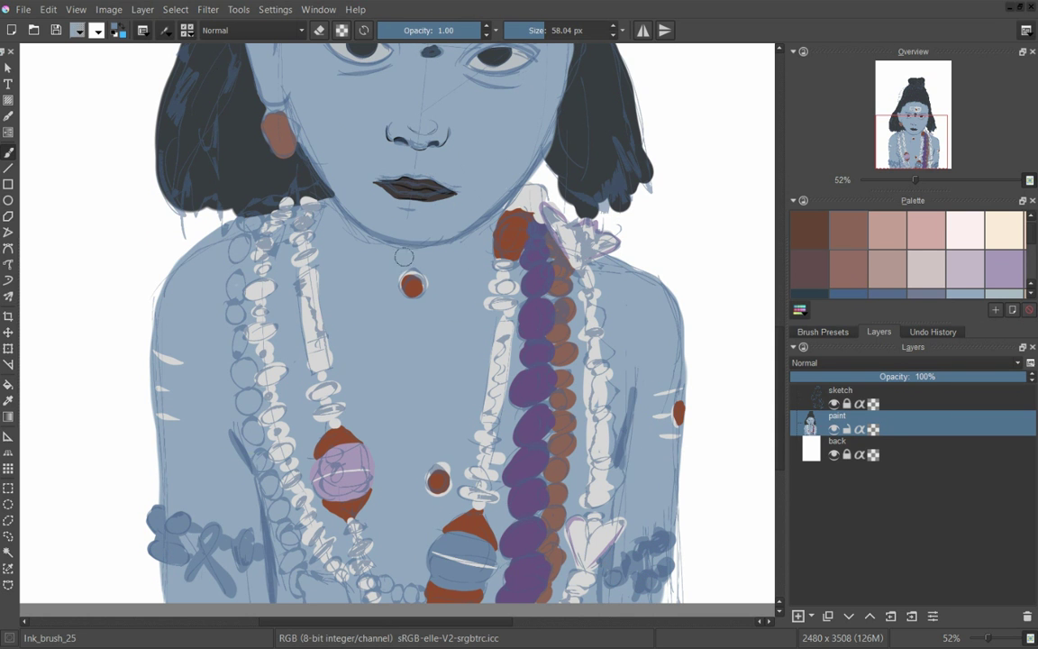
Step: Paint light grey bead columns left of the bun and a grey bead row across it
key("2")
scroll(394, 356, "up", 5)
mouse_move(233, 153)
left_mouse_down()
mouse_move(223, 233)
mouse_move(185, 356)
left_mouse_up()
mouse_move(267, 155)
left_mouse_down()
mouse_move(230, 248)
mouse_move(252, 204)
left_mouse_up()
left_click_drag(287, 141, 511, 119)
Step: Add orange bead rows along the bun and a grey bead strand hanging from it
left_click(528, 451, "ctrl")
mouse_move(397, 504)
left_mouse_down()
mouse_move(414, 244)
mouse_move(401, 469)
left_mouse_up()
mouse_move(306, 126)
left_mouse_down()
mouse_move(432, 126)
mouse_move(531, 101)
mouse_move(552, 148)
left_mouse_up()
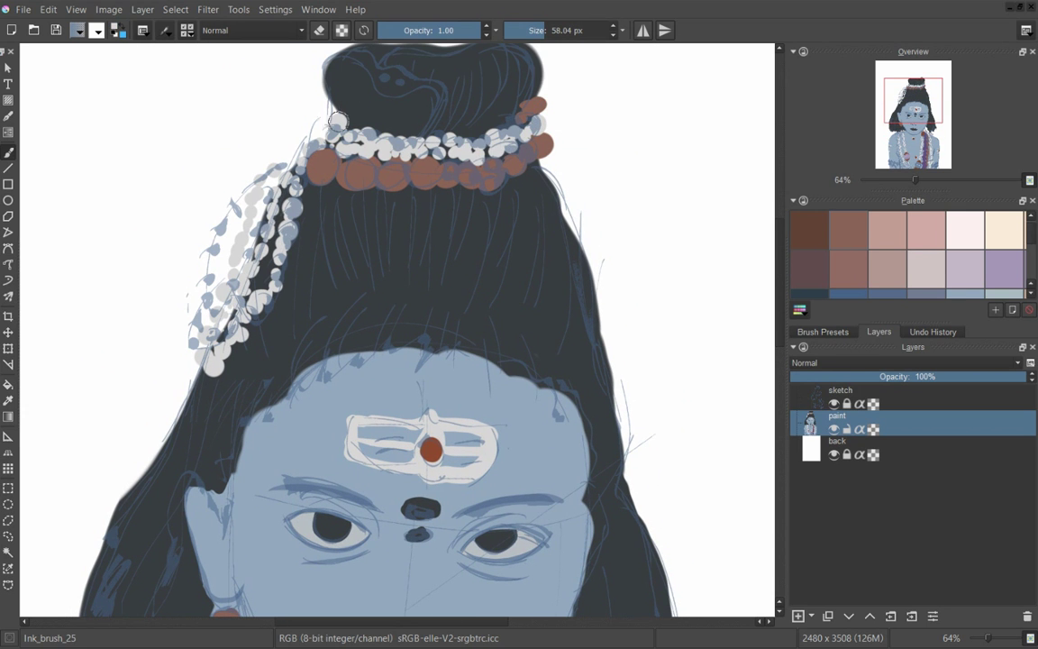
left_click_drag(320, 98, 260, 288)
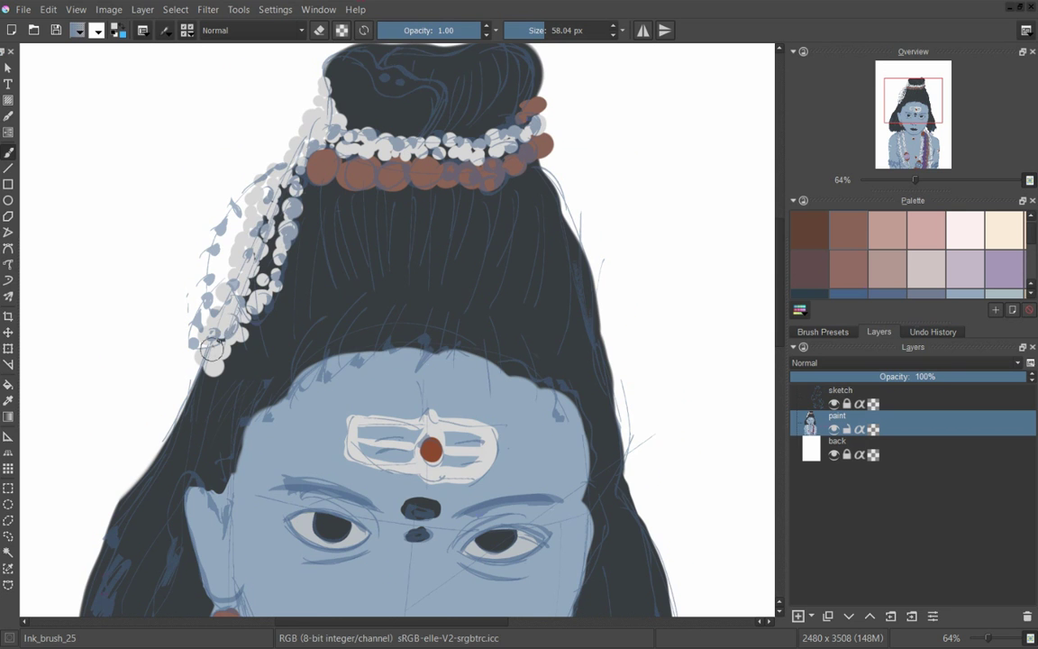
Step: Fill the top of the bun with pink
left_click_drag(400, 110, 423, 182)
left_click_drag(395, 137, 402, 200)
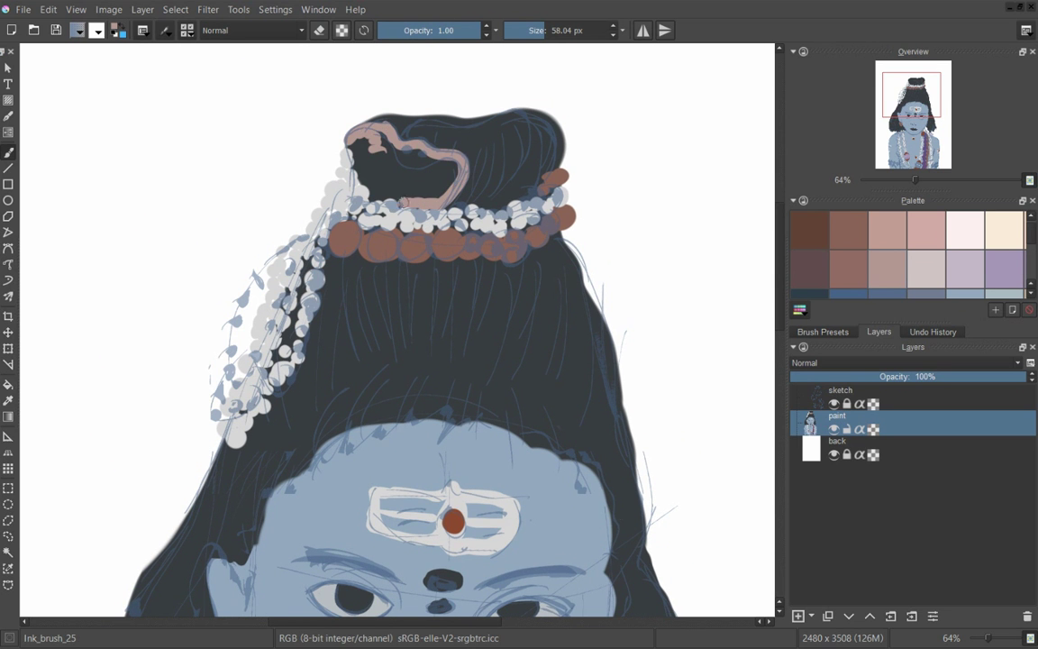
mouse_move(326, 136)
left_mouse_down()
mouse_move(387, 153)
mouse_move(366, 178)
left_mouse_up()
Step: With the round fill brush, paint a row of brown dots along the left necklace
key("2")
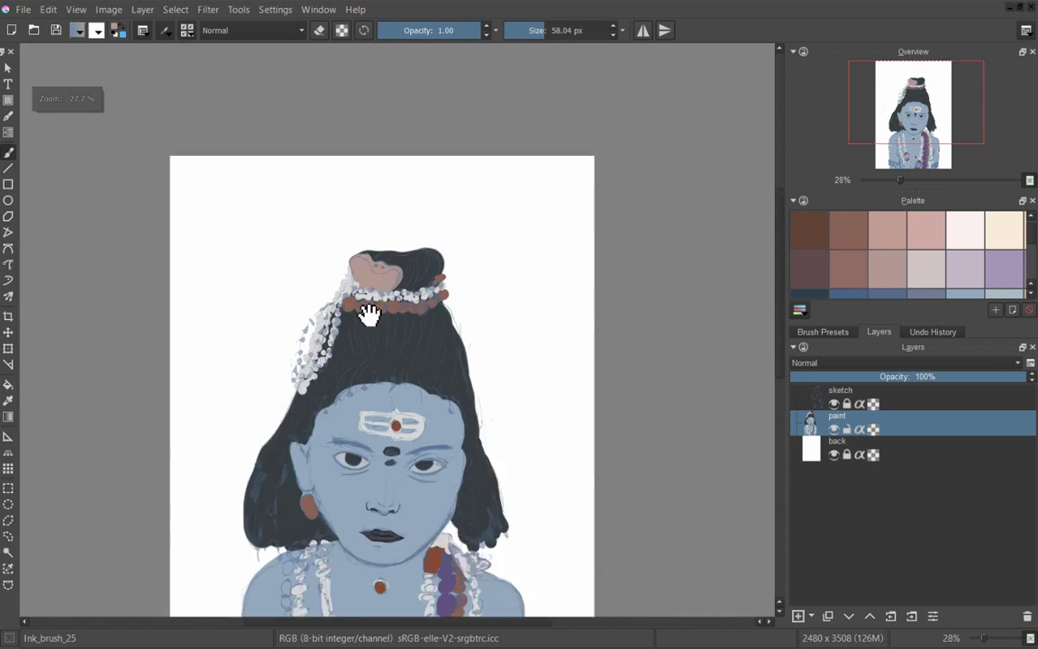
scroll(388, 424, "up", 3)
key("/")
scroll(417, 232, "down", 3)
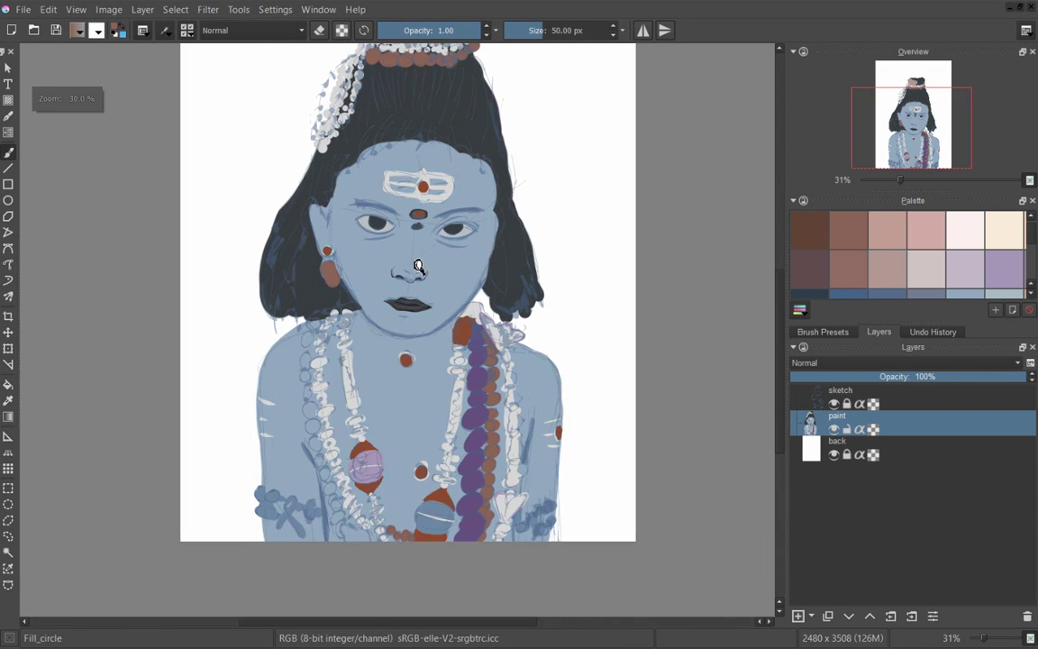
scroll(334, 498, "up", 3)
mouse_move(312, 433)
left_mouse_down()
mouse_move(292, 364)
mouse_move(277, 144)
left_mouse_up()
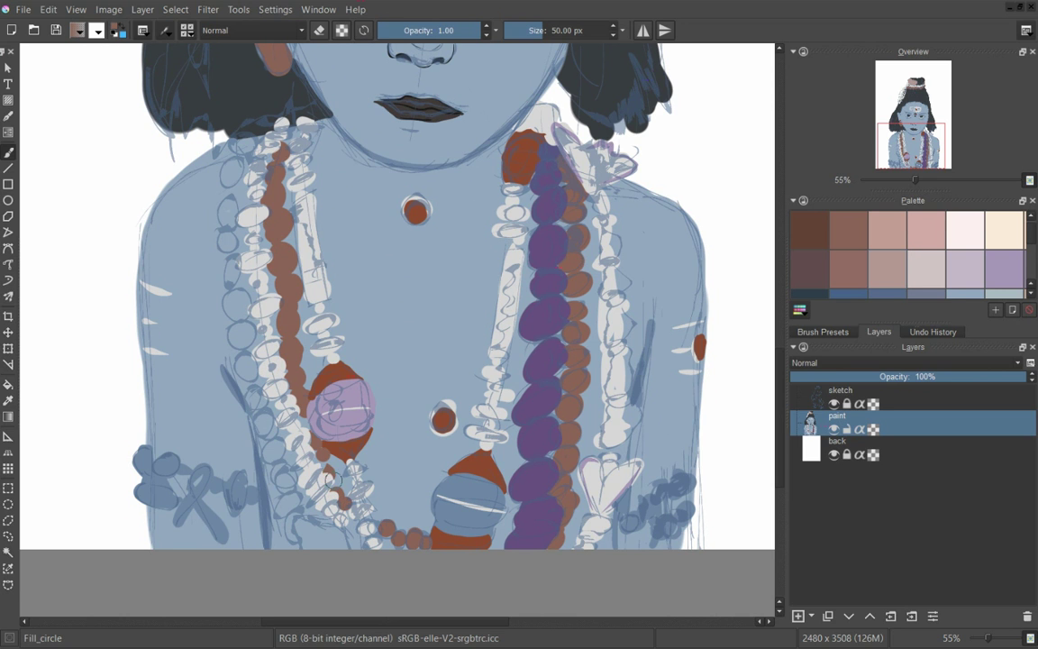
Step: Paint purple beads up the left necklace and purple over both lower blue ornaments
mouse_move(290, 533)
left_mouse_down()
mouse_move(221, 298)
mouse_move(236, 135)
left_mouse_up()
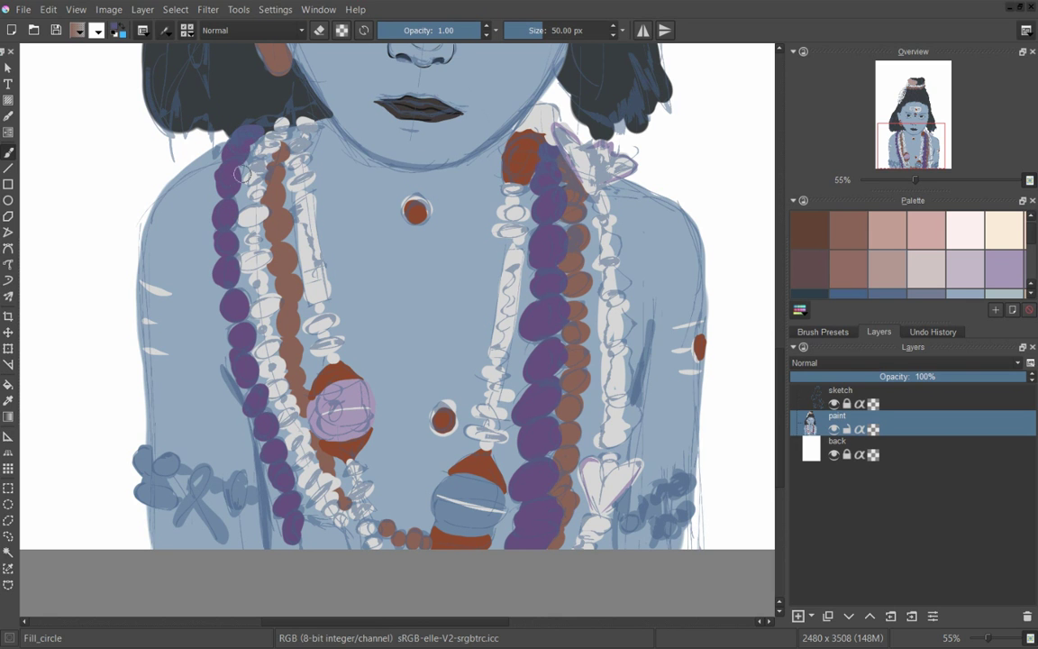
left_click(142, 458)
mouse_move(163, 459)
left_mouse_down()
mouse_move(225, 482)
mouse_move(216, 527)
mouse_move(176, 469)
left_mouse_up()
left_click_drag(627, 518, 688, 507)
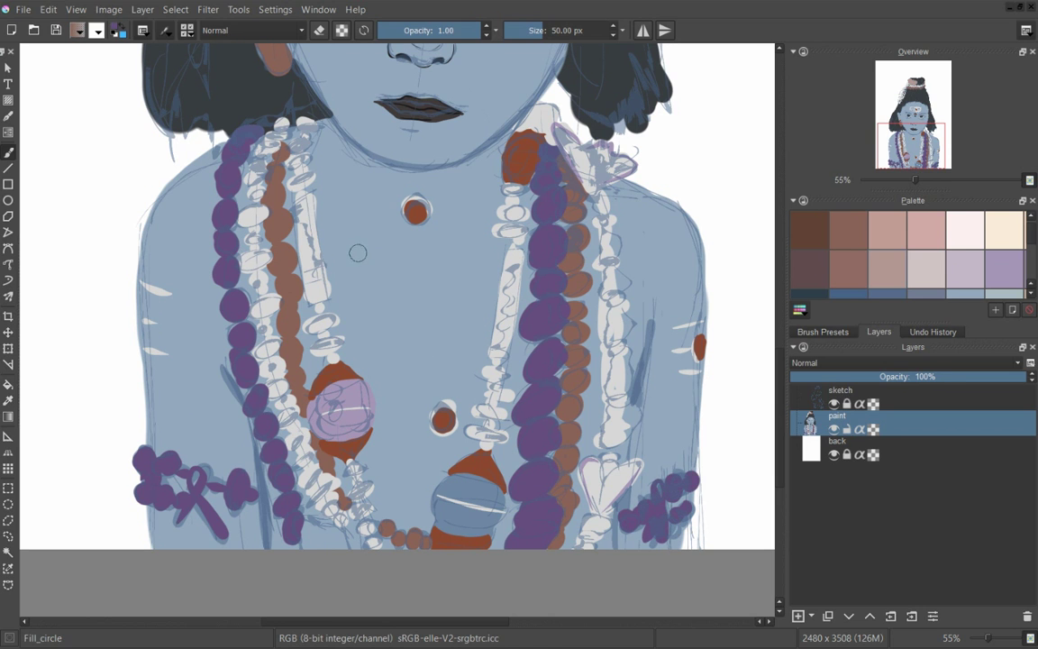
Step: Add a white stroke at the bottom of the left necklace and save the file
mouse_move(304, 525)
left_mouse_down()
mouse_move(345, 520)
mouse_move(365, 544)
left_mouse_up()
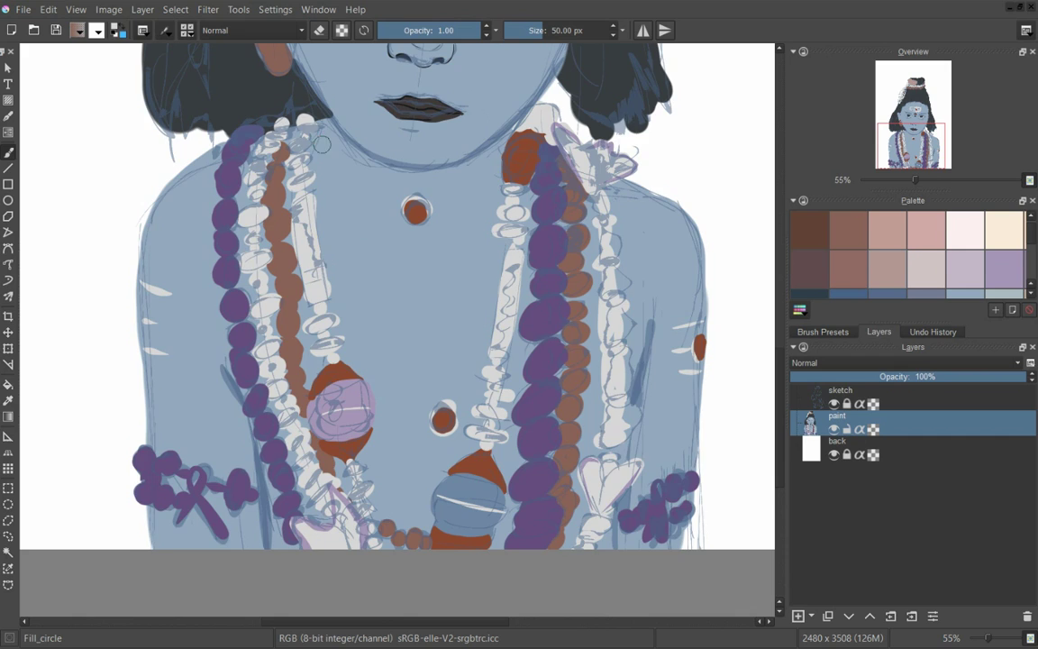
scroll(322, 144, "down", 5)
scroll(397, 266, "up", 5)
scroll(397, 267, "up", 5)
scroll(386, 349, "down", 3)
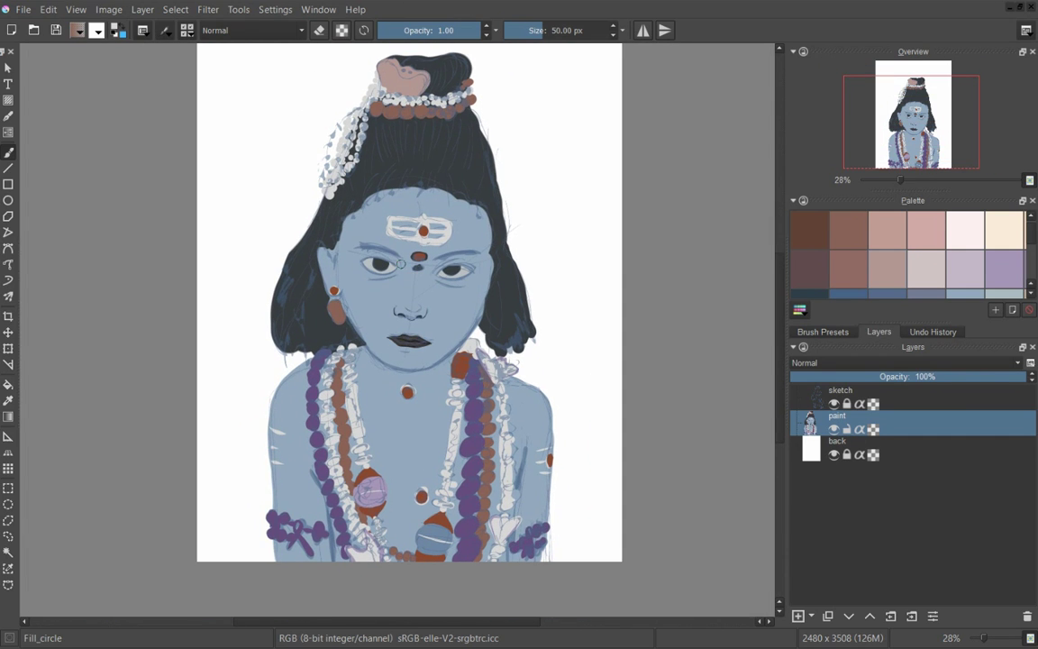
key("ctrl+s")
Step: Select the pink bun ornament by similar colour, repaint it grey, then deselect
scroll(420, 122, "up", 5)
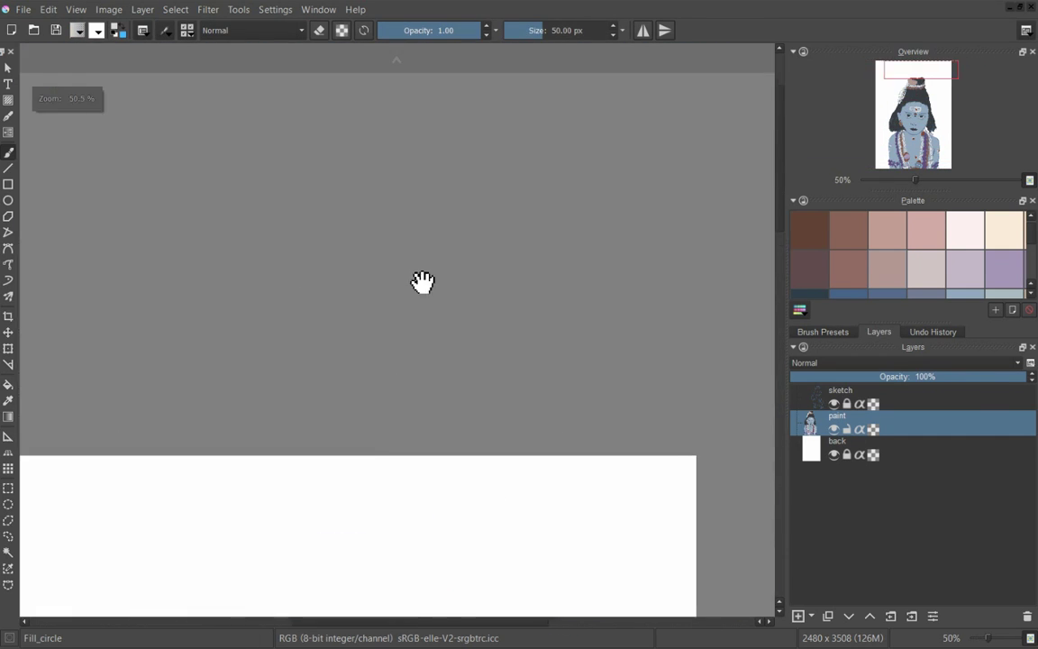
right_click(364, 338)
left_click(499, 370)
left_click(8, 568)
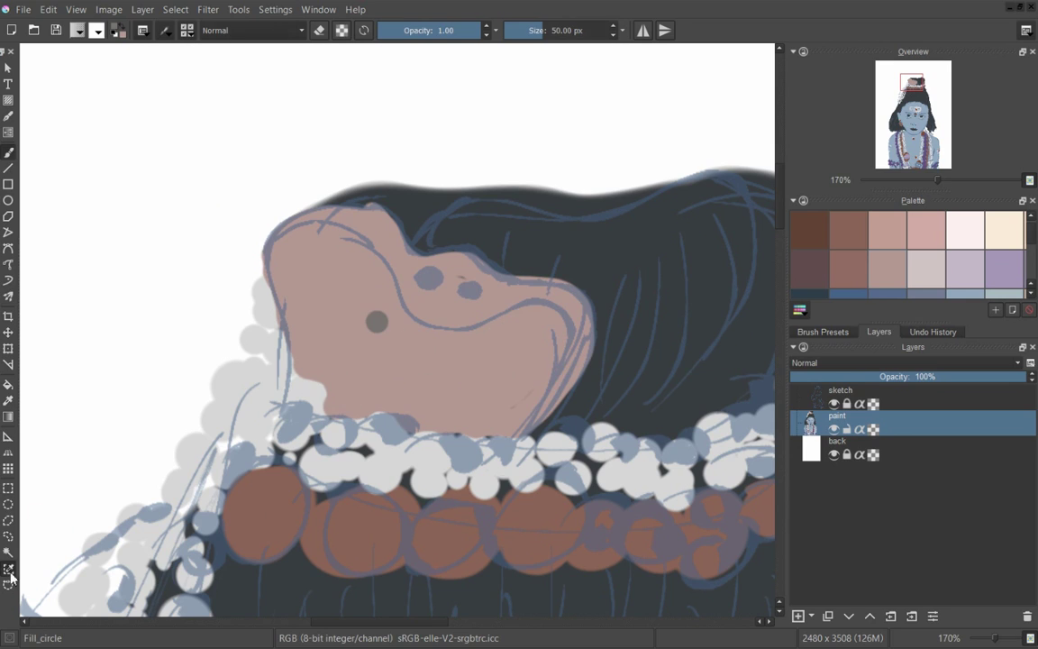
left_click(440, 359)
key("b")
mouse_move(440, 359)
left_mouse_down()
mouse_move(281, 243)
mouse_move(312, 359)
mouse_move(343, 348)
mouse_move(325, 179)
mouse_move(522, 334)
left_mouse_up()
key("ctrl+shift+a")
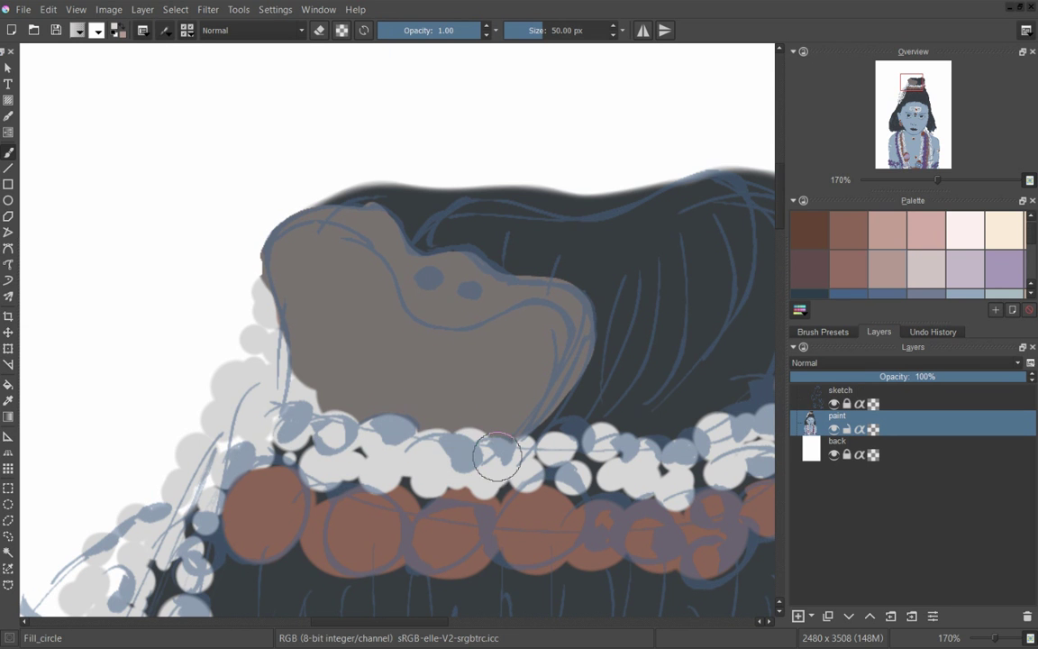
Step: Hide the sketch layer to compare the painting without the sketch lines
scroll(403, 232, "down", 3)
scroll(332, 360, "down", 3)
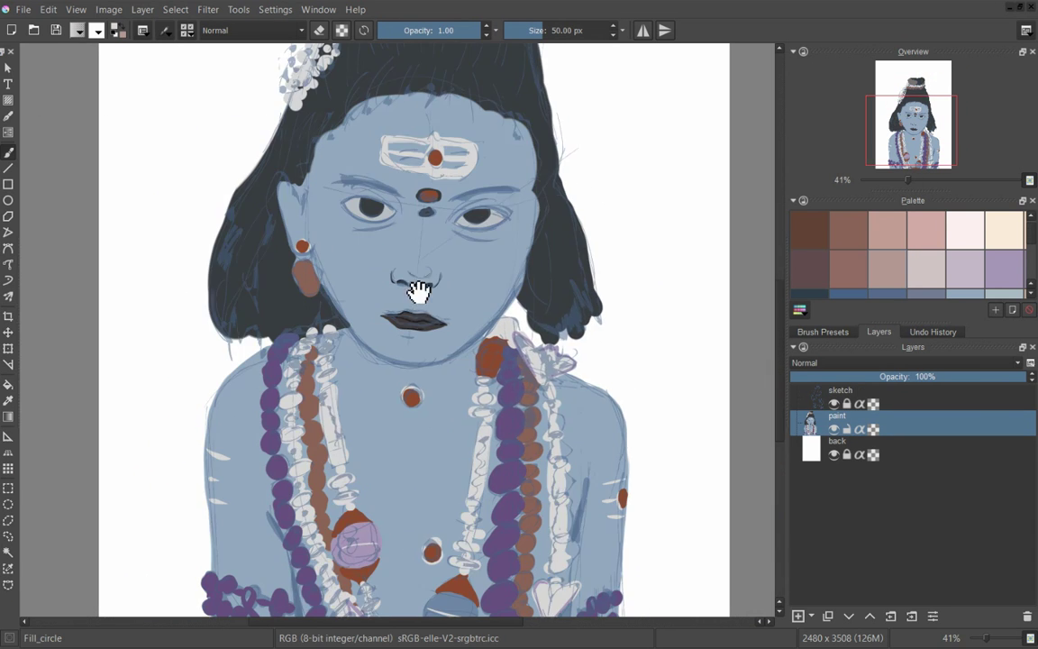
left_click(834, 406)
left_click(834, 405)
left_click(812, 616)
Step: Add new paint layers, Layer 4 and Layer 5, above the paint layer
right_click(833, 421)
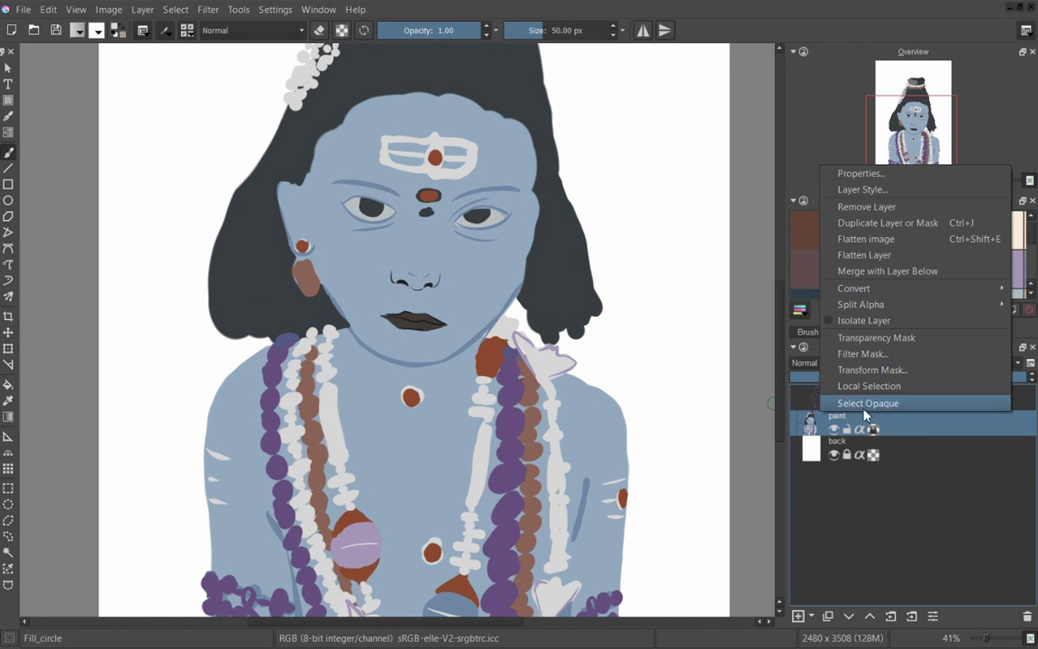
left_click(825, 480)
right_click(810, 431)
left_click(820, 528)
right_click(822, 527)
left_click(823, 526)
key("Insert")
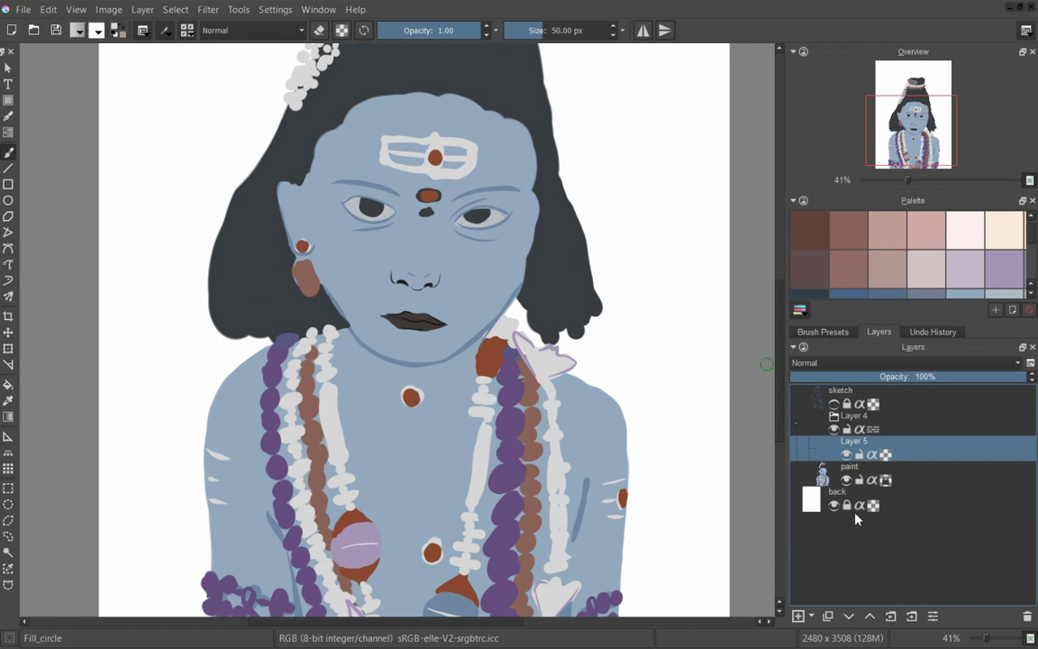
Step: Position Layer 5 as the active layer above paint and select the figure's skin area
left_click_drag(656, 412, 615, 452)
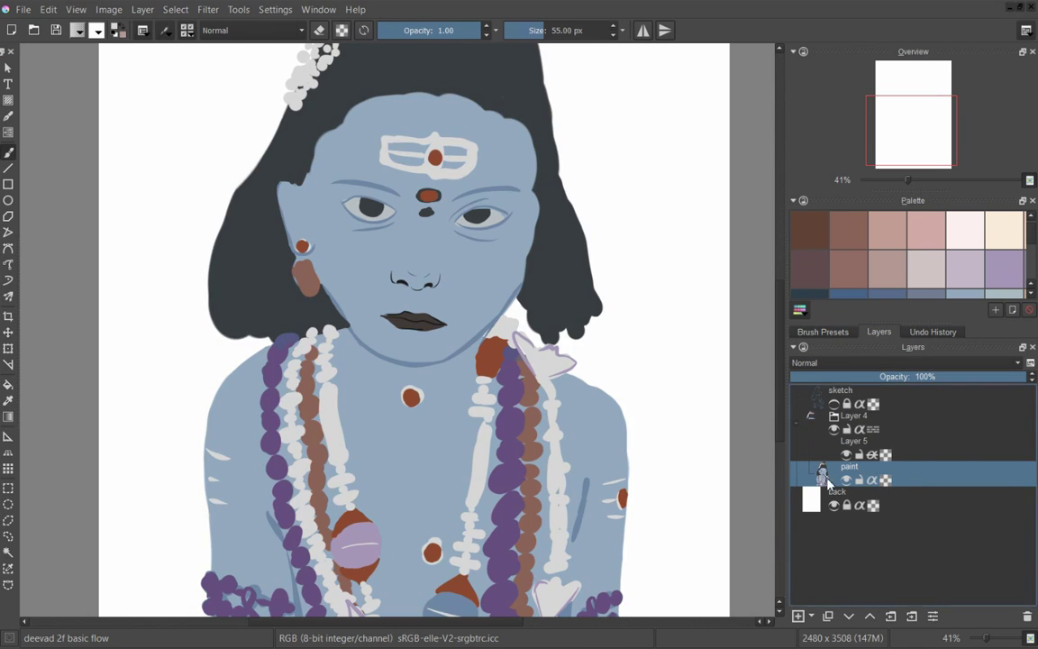
left_click_drag(856, 444, 865, 488)
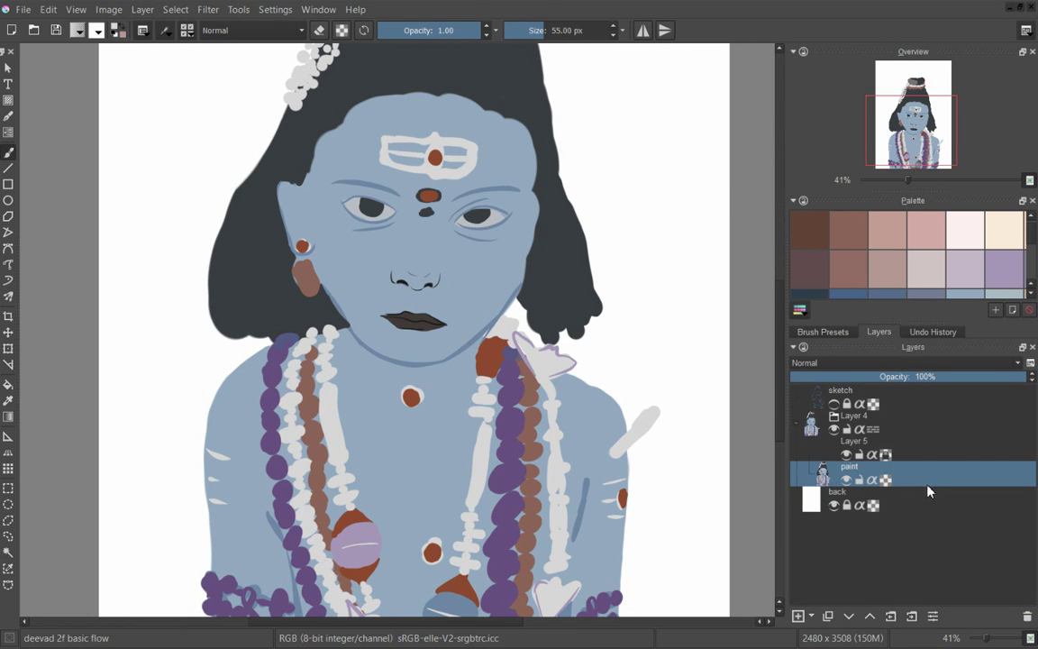
left_click_drag(928, 491, 866, 448)
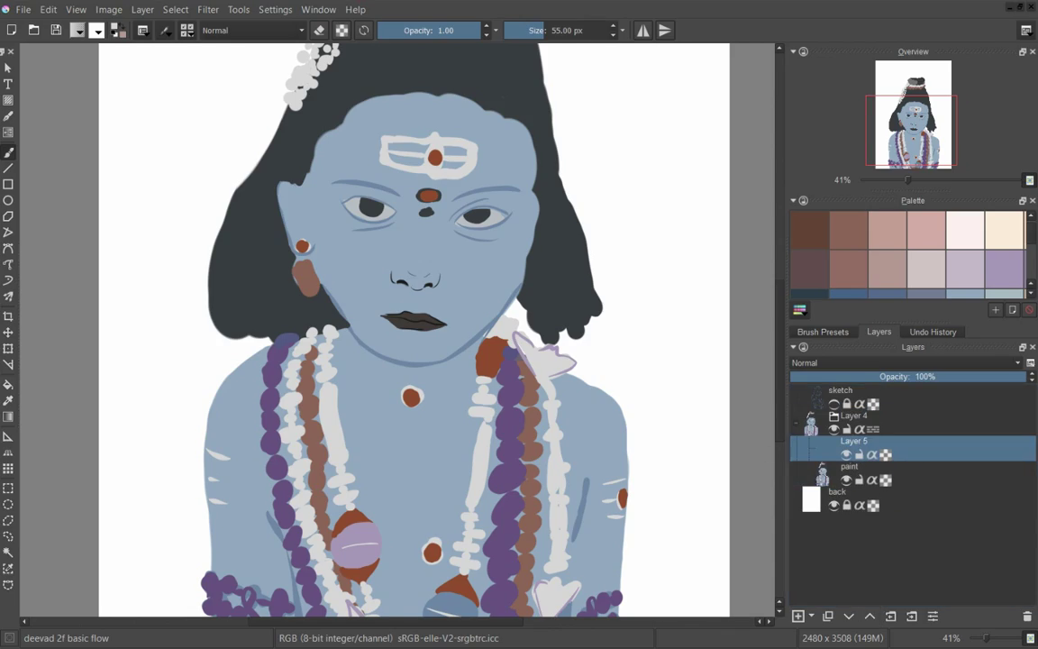
left_click(822, 475, "ctrl")
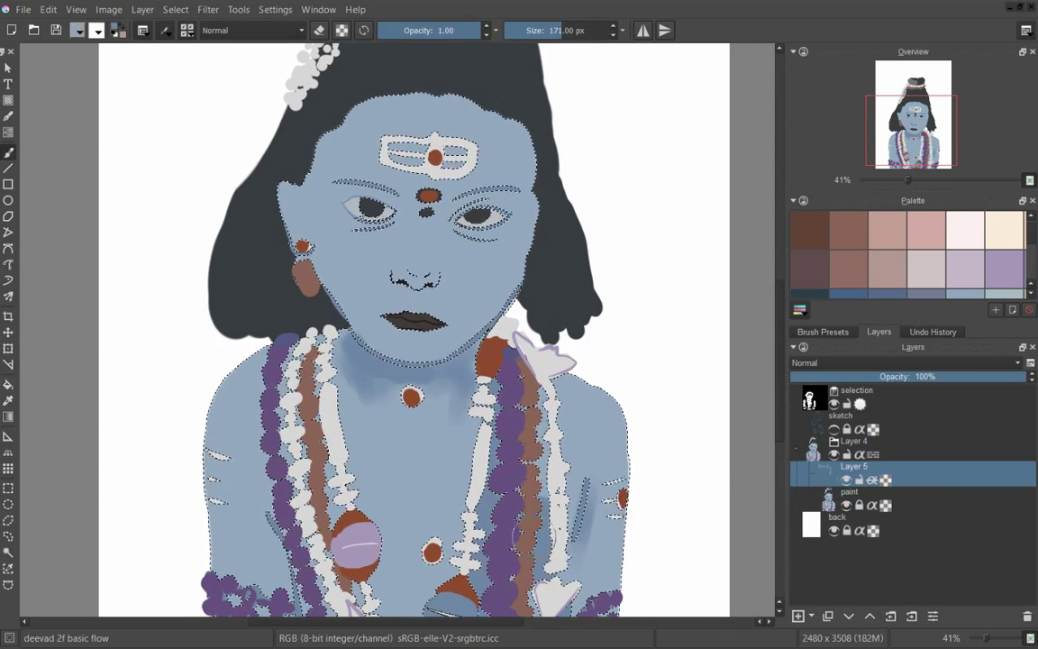
Step: Shade the arm, chest, forehead and cheek darker blue with a large soft brush, then deselect
left_click_drag(540, 535, 577, 474)
left_click_drag(481, 298, 208, 528)
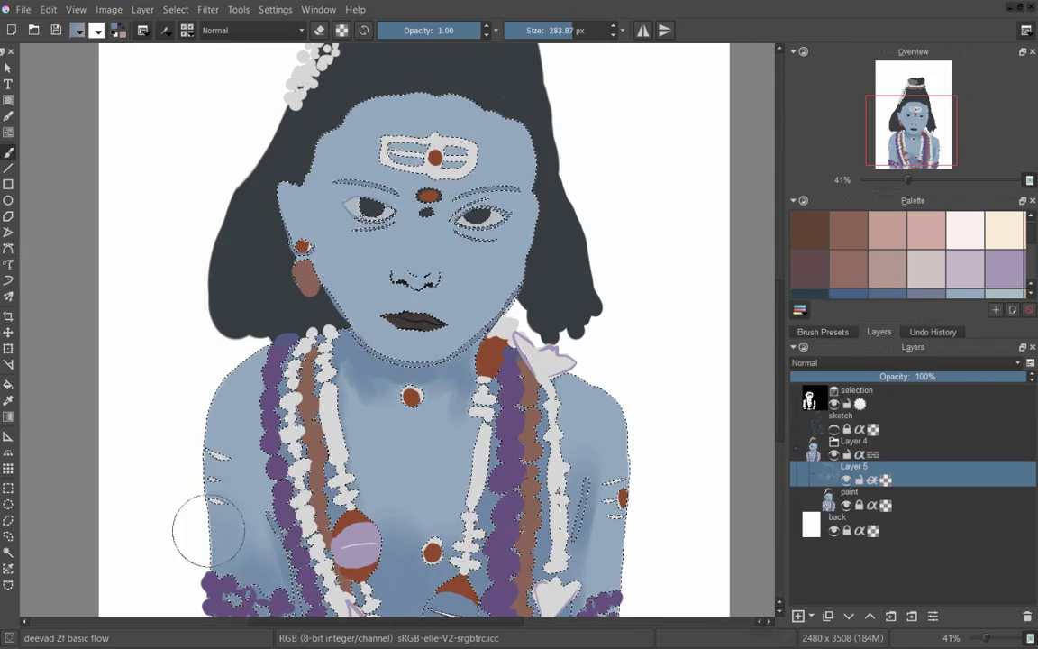
left_click_drag(631, 573, 708, 574)
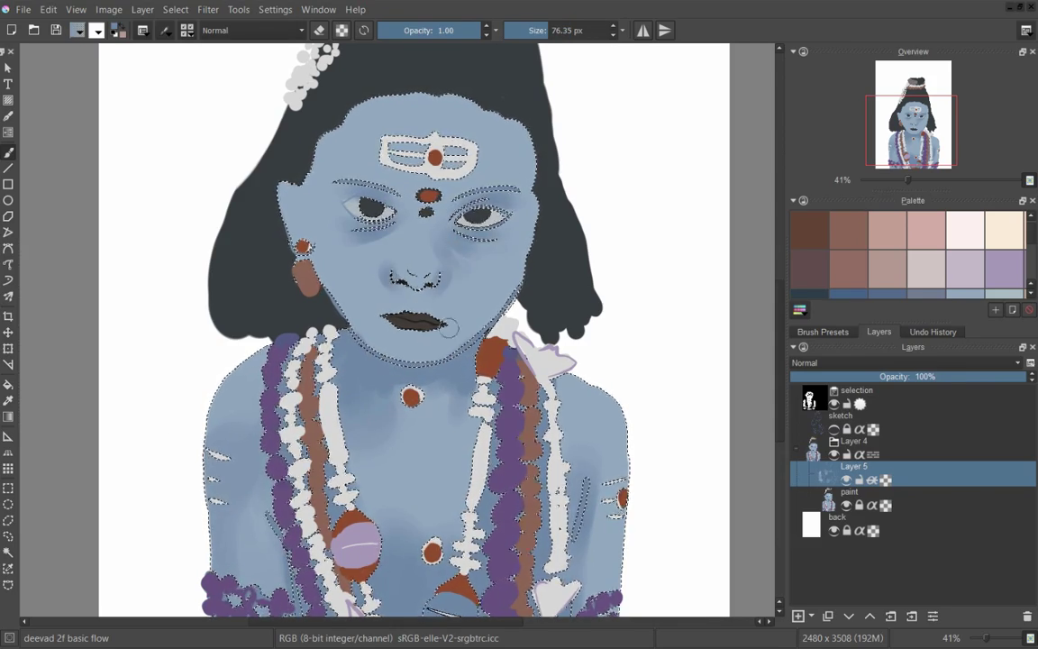
left_click_drag(455, 106, 325, 126)
left_click_drag(396, 210, 428, 210)
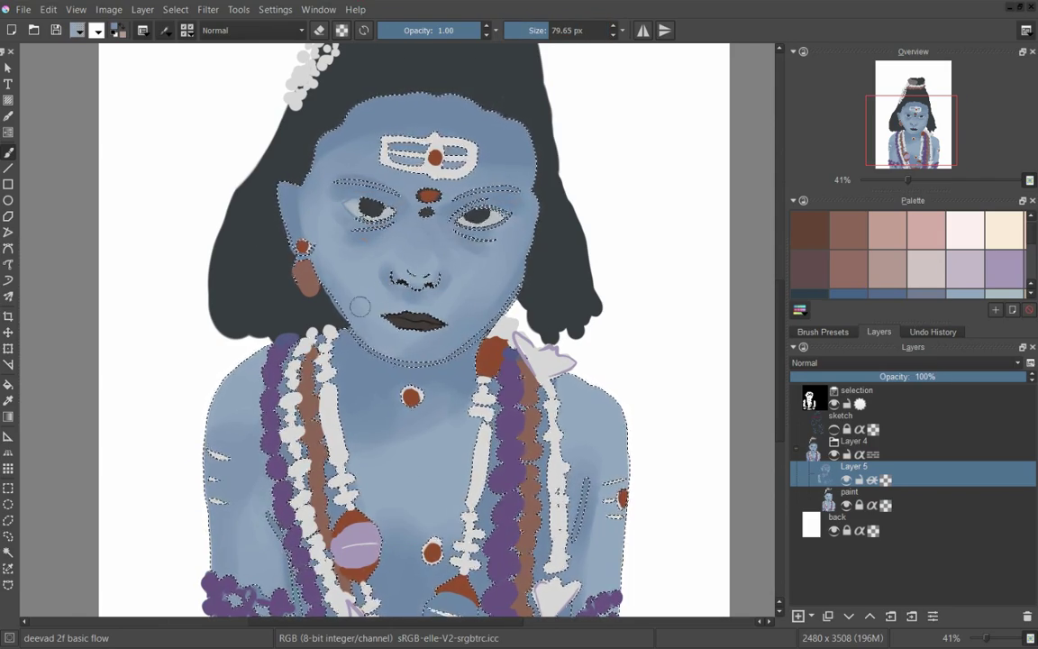
left_click_drag(359, 308, 390, 306)
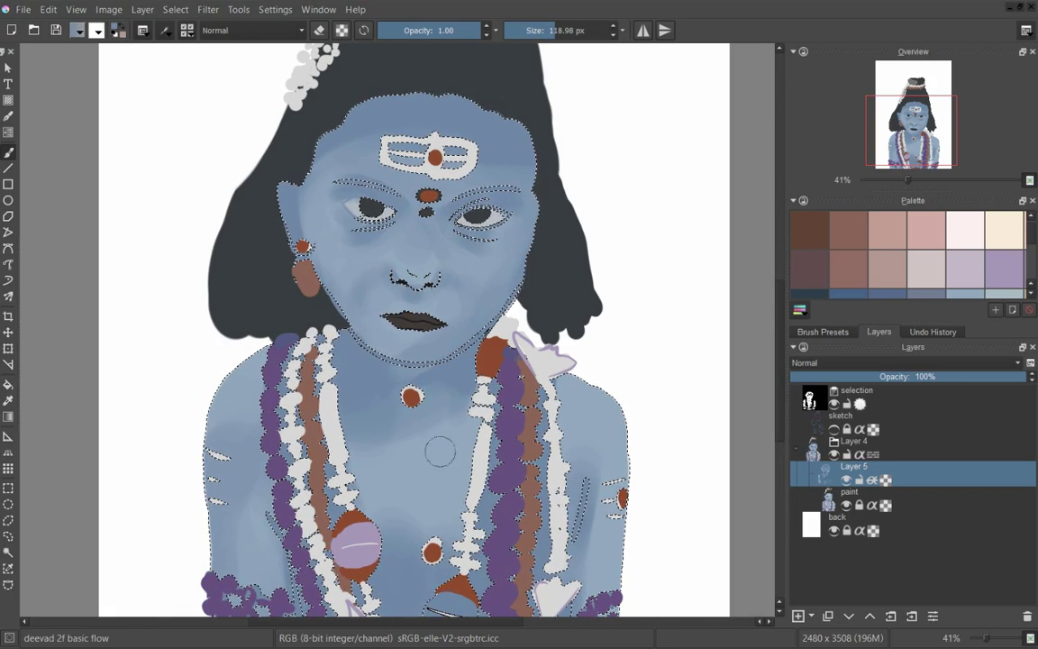
right_click(382, 390)
left_click(341, 196)
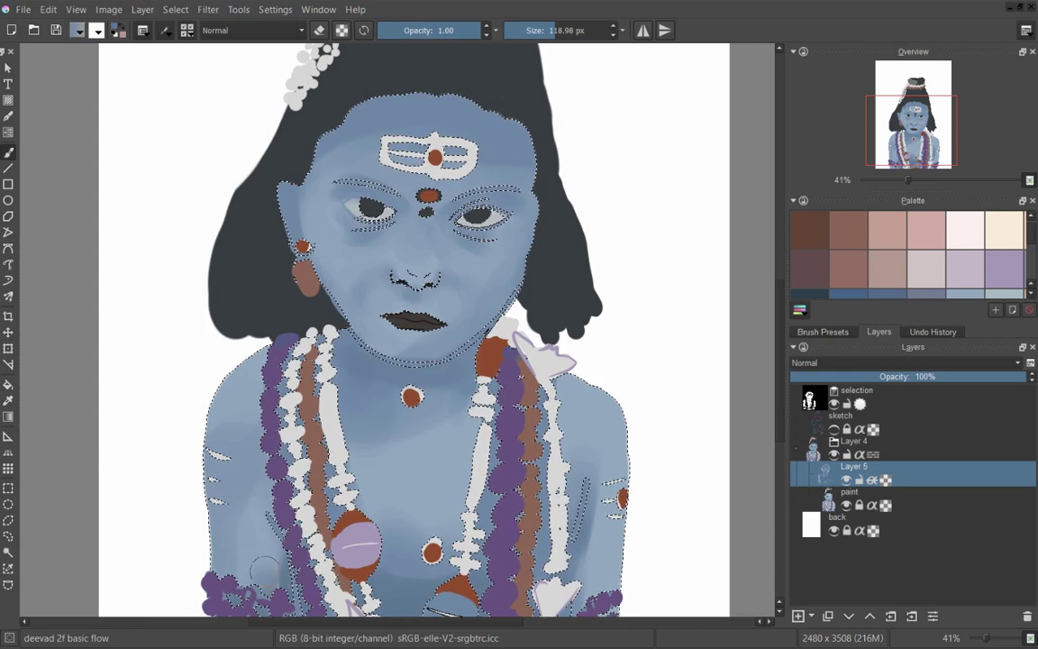
key("ctrl+shift+a")
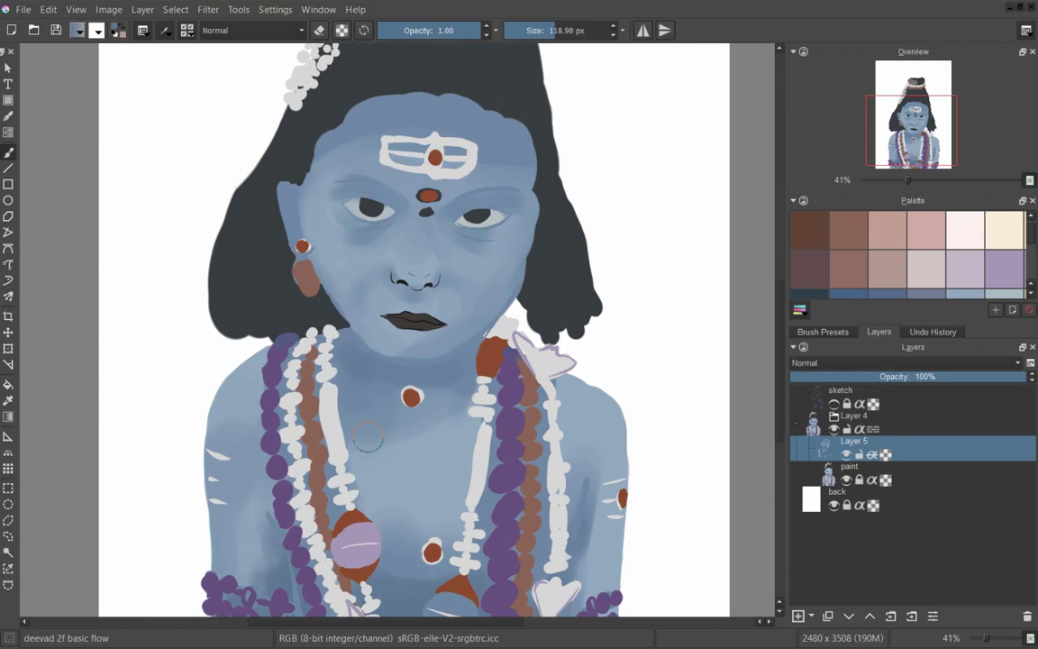
Step: Paint a darker shadow across the neck under the chin
scroll(368, 440, "up", 4)
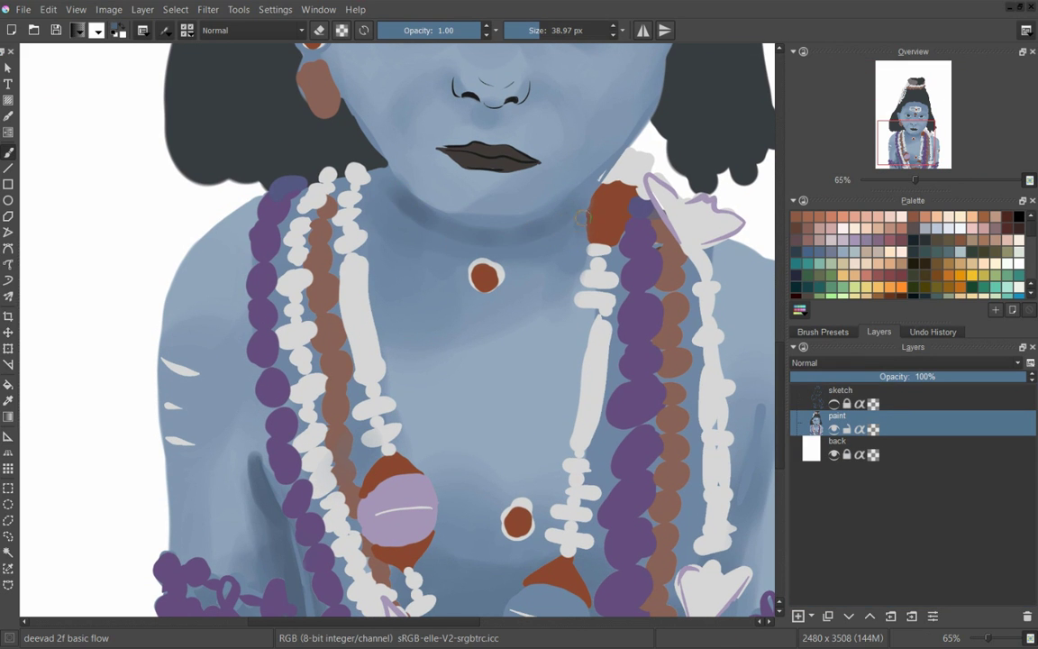
left_click_drag(523, 221, 396, 191)
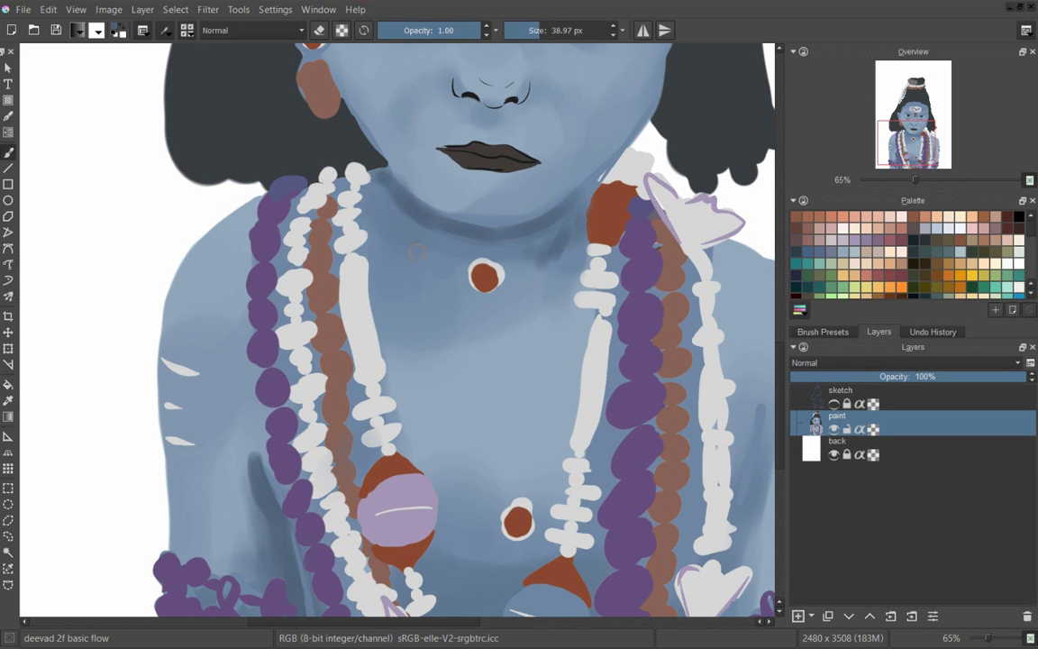
left_click_drag(343, 171, 518, 230)
left_click_drag(378, 220, 514, 238)
left_click_drag(433, 198, 530, 237)
mouse_move(424, 221)
left_mouse_down()
mouse_move(342, 226)
mouse_move(455, 257)
left_mouse_up()
Step: Zoom in on the nose and cover the dark nostrils with blue-grey, adding shadow below
key("bracketleft")
key("bracketleft")
key("bracketleft")
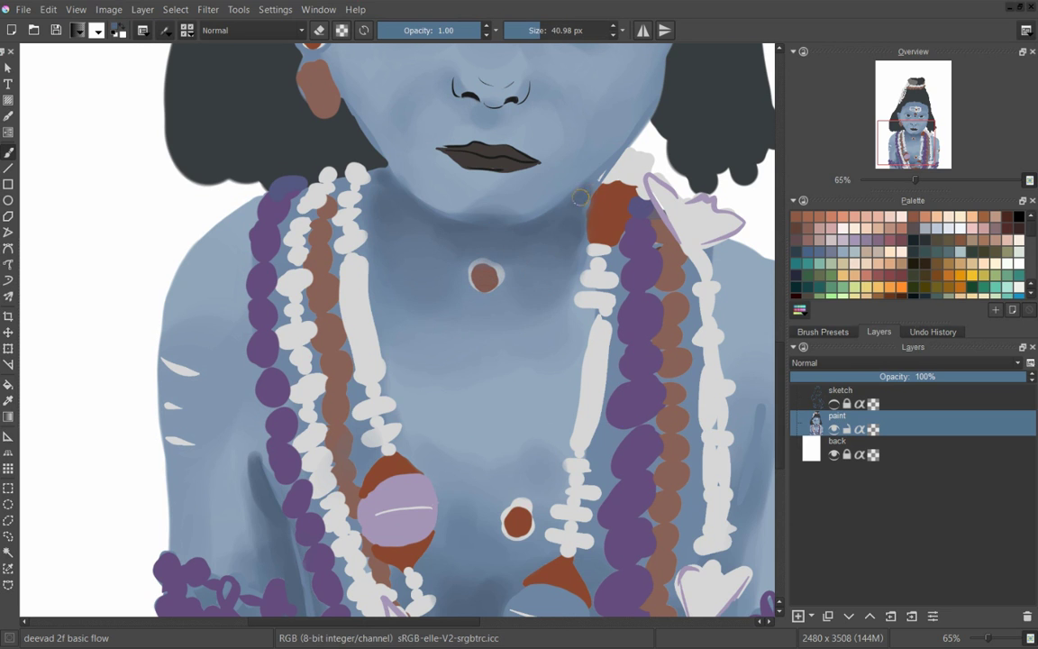
mouse_move(324, 108)
left_mouse_down()
mouse_move(348, 175)
mouse_move(389, 232)
left_mouse_up()
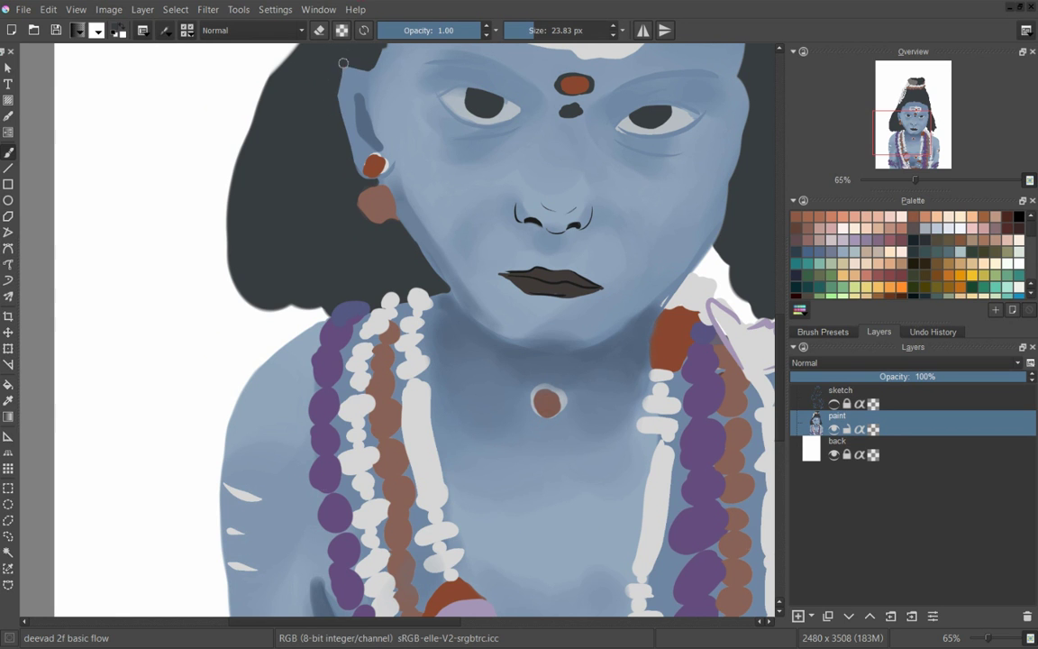
left_click_drag(677, 155, 500, 242)
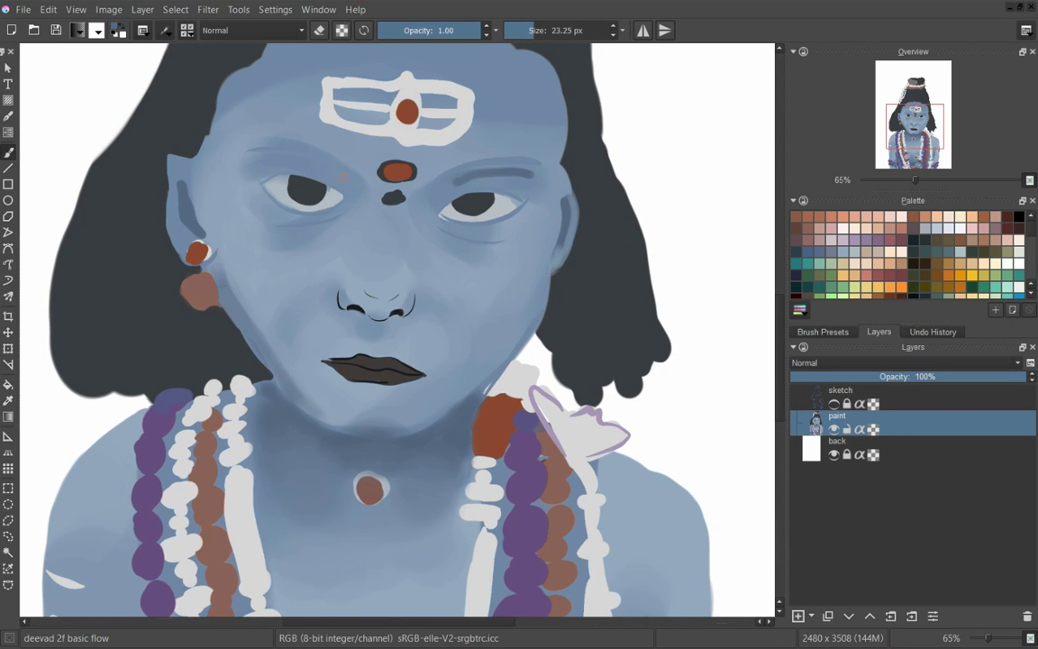
scroll(349, 350, "up", 5, "ctrl")
key("bracketleft")
key("bracketleft")
key("bracketleft")
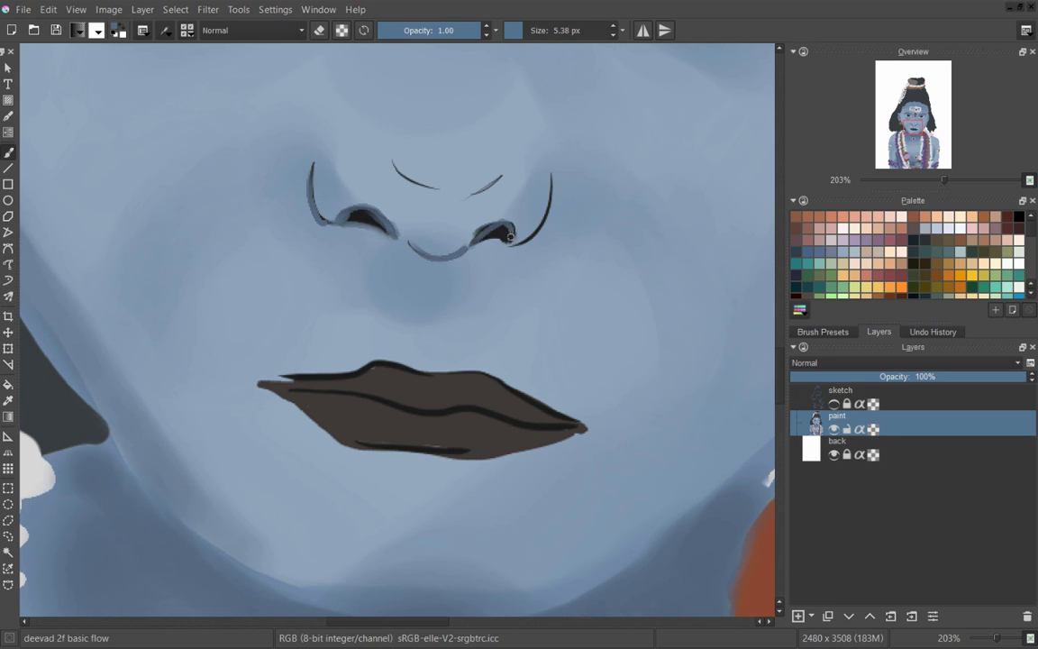
left_click_drag(510, 237, 474, 212)
left_click_drag(334, 202, 371, 232)
Step: Add a shadow to the left of the lips with a larger brush
key("bracketright")
key("bracketright")
key("bracketright")
mouse_move(396, 306)
left_mouse_down()
mouse_move(284, 347)
mouse_move(270, 423)
mouse_move(432, 455)
left_mouse_up()
key("bracketleft")
key("bracketleft")
key("bracketleft")
scroll(413, 284, "down", 1, "ctrl")
Step: Soften the dark nose creases and right nostril with blue-grey shading beside the nose
key("bracketright")
key("bracketright")
key("bracketright")
mouse_move(226, 271)
left_mouse_down()
mouse_move(324, 279)
mouse_move(361, 271)
mouse_move(262, 310)
left_mouse_up()
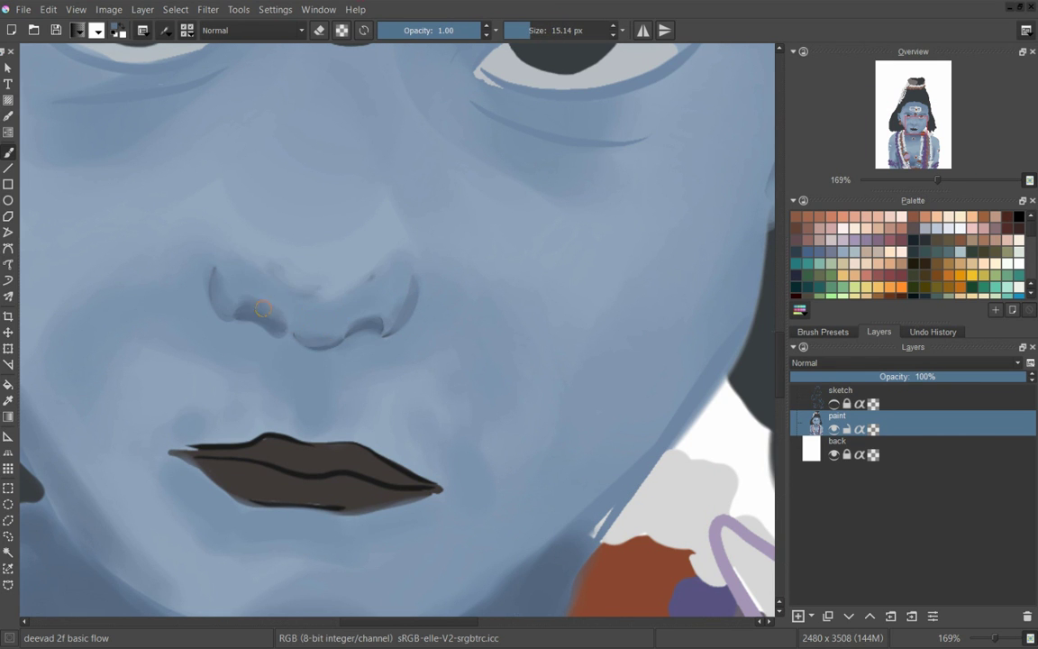
left_click_drag(144, 270, 176, 306)
left_click_drag(379, 261, 401, 302)
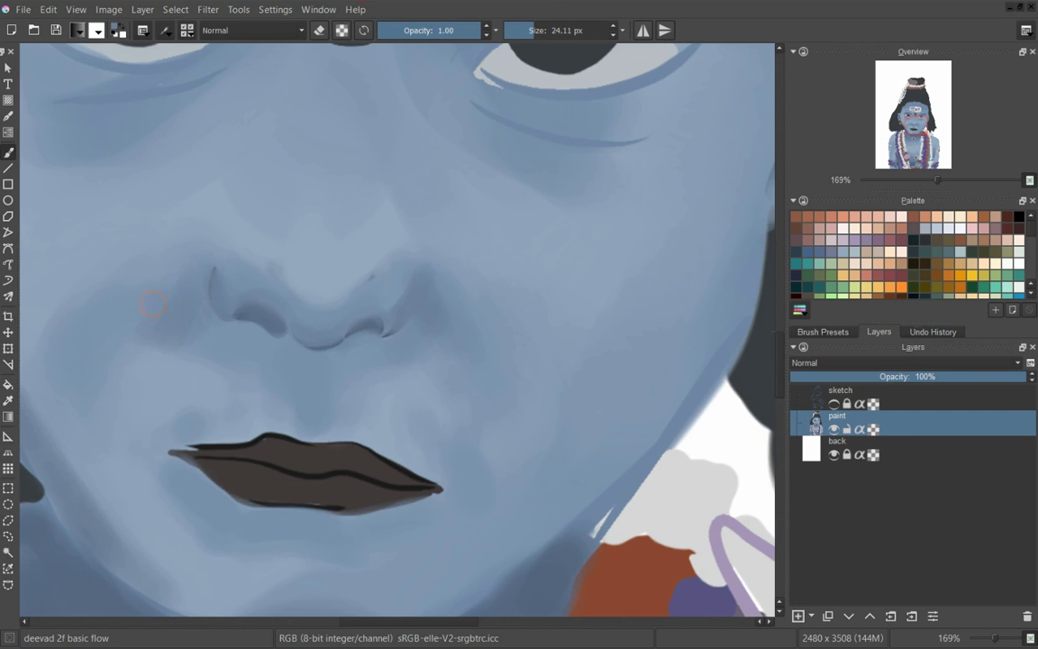
scroll(425, 301, "down", 5)
scroll(377, 216, "up", 4)
Step: Zoom in on the eyes, shrink the brush, and paint dark lid lines around the left eye
key("bracketright")
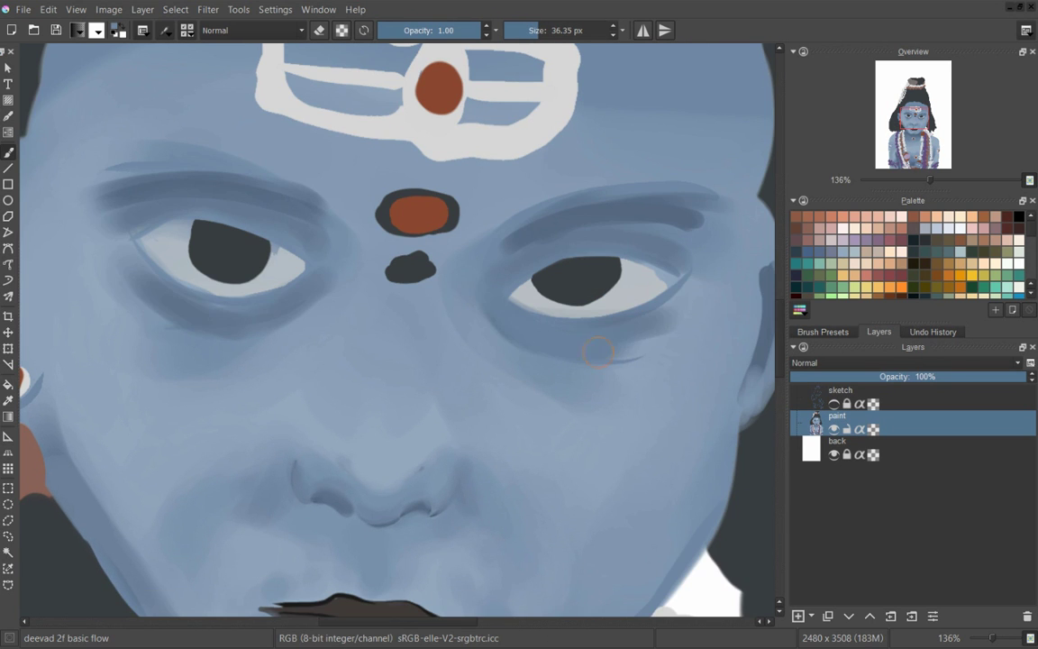
scroll(598, 352, "down", 1)
key("bracketright")
key("bracketright")
key("bracketright")
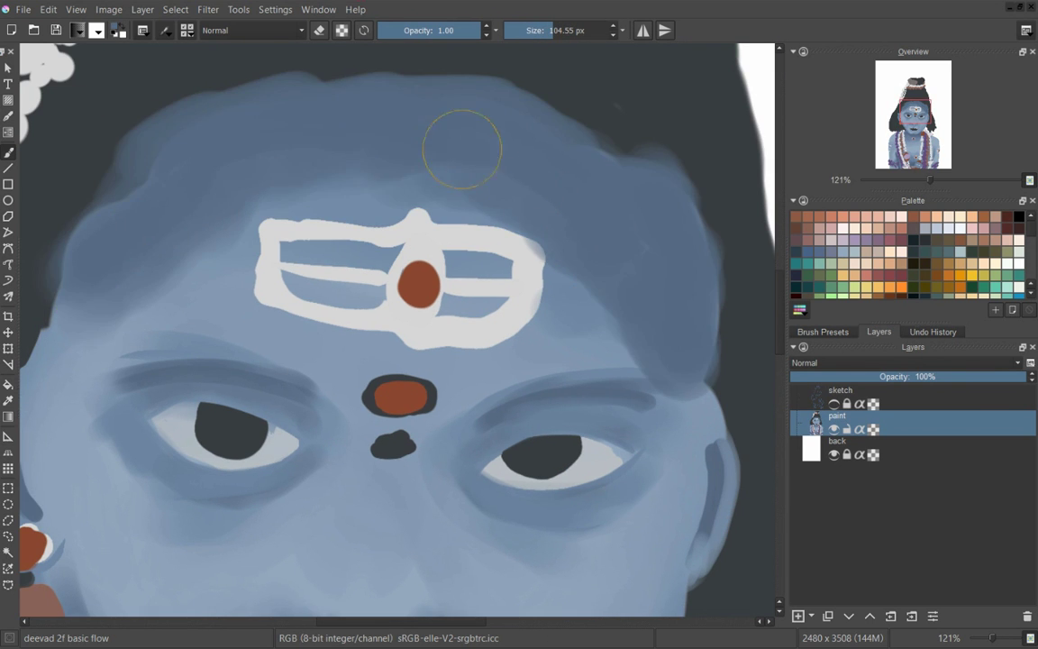
scroll(462, 149, "down", 3)
scroll(563, 406, "up", 4)
right_click(426, 221)
left_click_drag(563, 406, 332, 341)
scroll(332, 341, "up", 3)
key("bracketleft")
key("bracketleft")
key("bracketleft")
left_click_drag(217, 324, 451, 334)
left_click_drag(207, 379, 414, 383)
Step: Darken both eyebrows with fine strokes
scroll(414, 383, "down", 4)
scroll(697, 417, "up", 2)
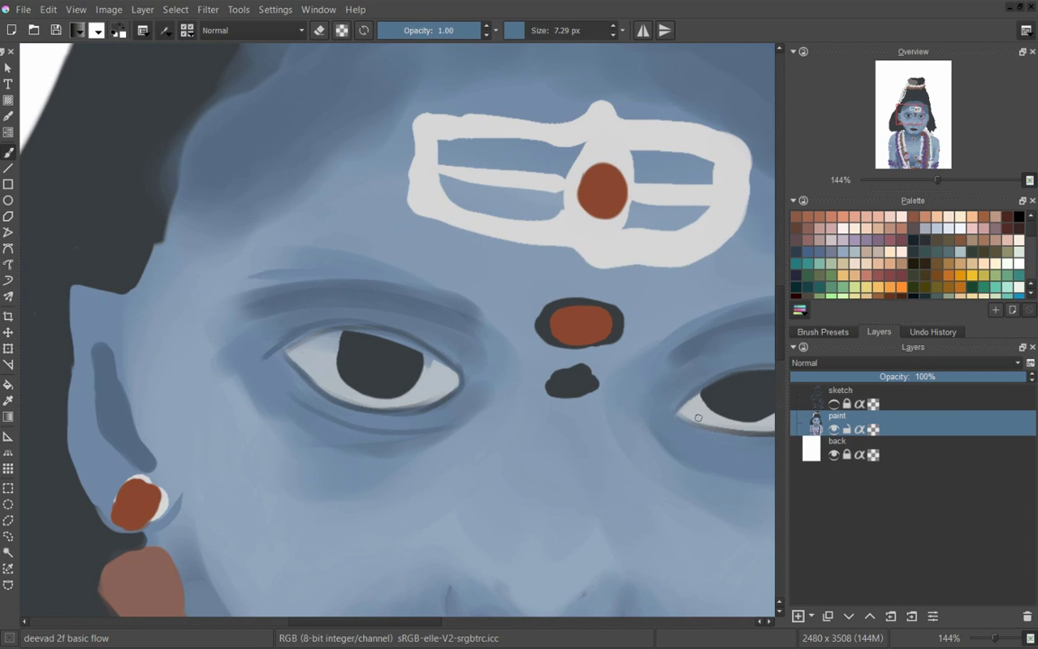
left_click_drag(256, 296, 374, 287)
left_click_drag(451, 360, 609, 361)
left_click_drag(473, 341, 610, 326)
left_click_drag(54, 306, 266, 270)
left_click_drag(491, 356, 568, 311)
Step: Paint upper lid strokes and highlights on the other eye
left_click_drag(504, 311, 645, 302)
scroll(324, 355, "down", 3)
scroll(483, 390, "up", 3)
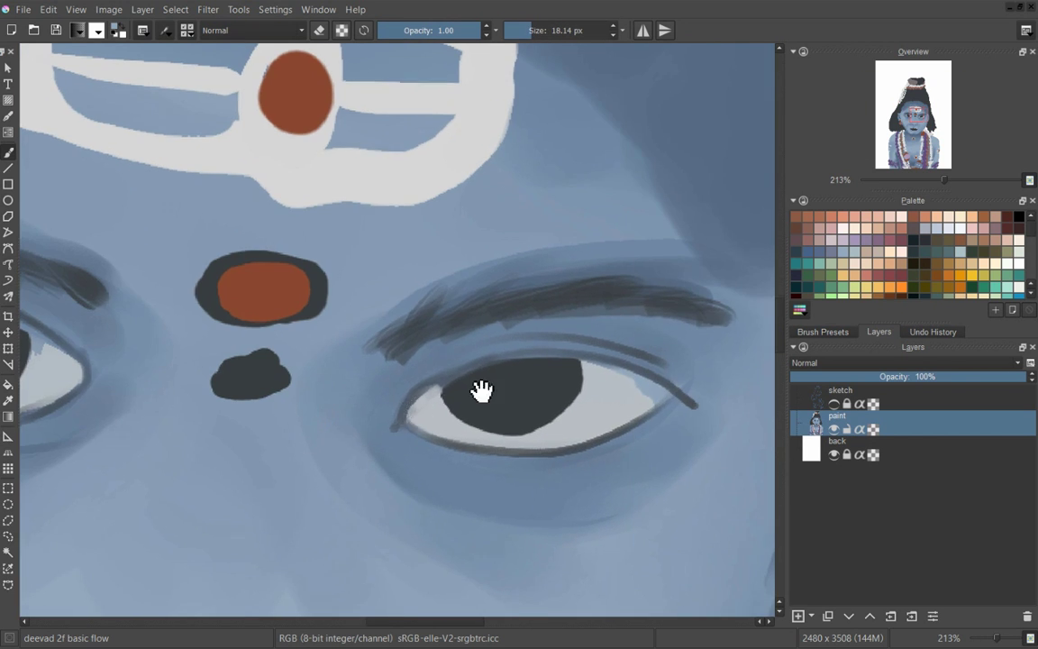
left_click_drag(216, 343, 568, 378)
scroll(254, 377, "down", 3)
scroll(487, 376, "up", 3)
left_click_drag(370, 371, 451, 338)
mouse_move(514, 356)
left_mouse_down()
mouse_move(591, 361)
mouse_move(569, 357)
left_mouse_up()
Step: Add dark strokes along the upper eyelids
left_click_drag(360, 369, 568, 315)
scroll(541, 361, "up", 1)
left_click_drag(387, 369, 428, 360)
left_click_drag(638, 383, 277, 383)
scroll(451, 378, "up", 1)
left_click_drag(703, 379, 271, 387)
left_click_drag(315, 311, 495, 274)
left_click_drag(329, 387, 451, 415)
left_click_drag(302, 333, 338, 387)
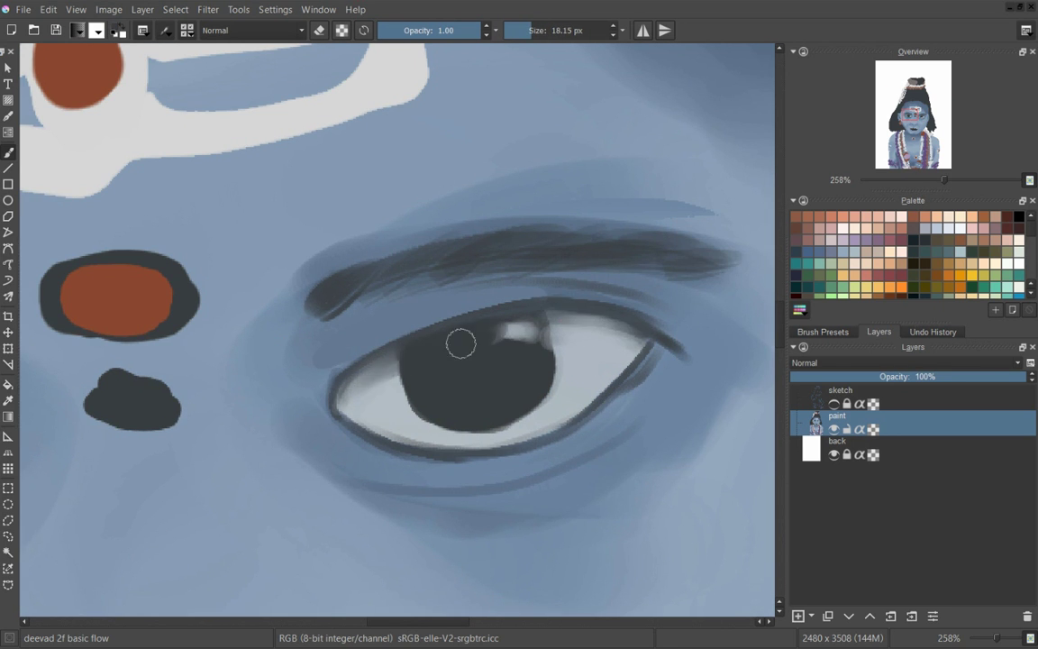
Step: Paint a light highlight above the upper lip on the nose and lips
scroll(461, 343, "down", 5)
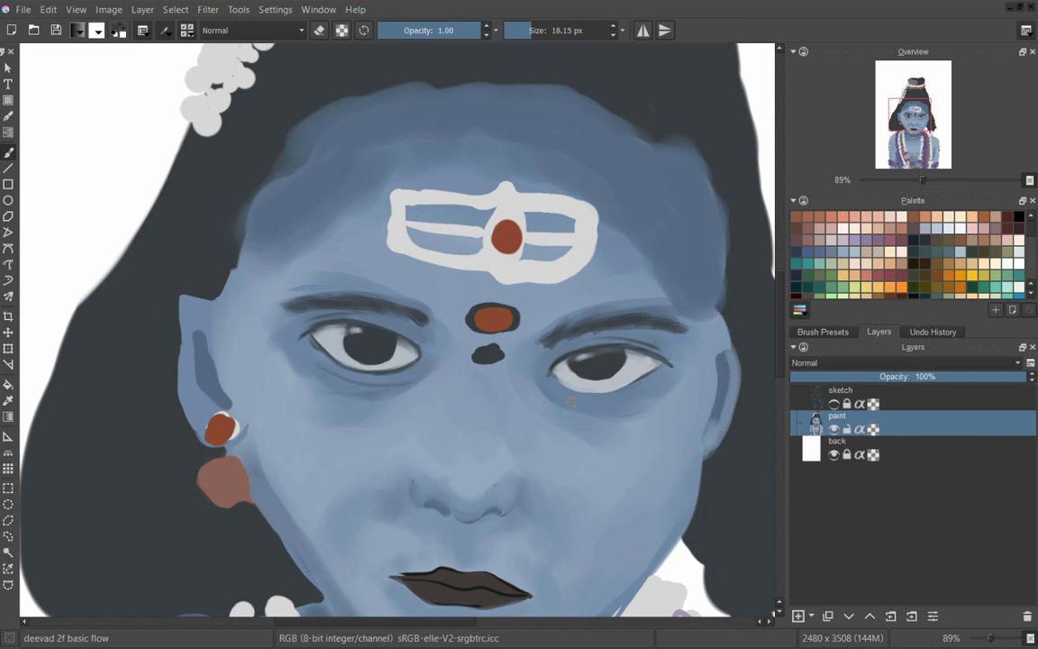
scroll(378, 389, "up", 5)
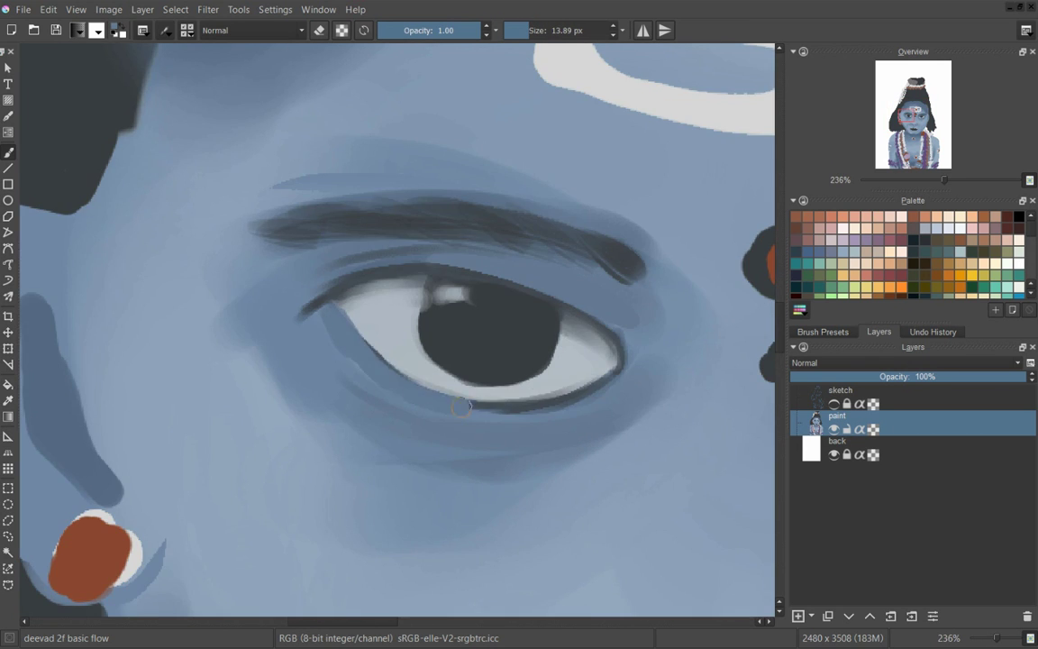
scroll(417, 311, "down", 3)
scroll(451, 297, "up", 1)
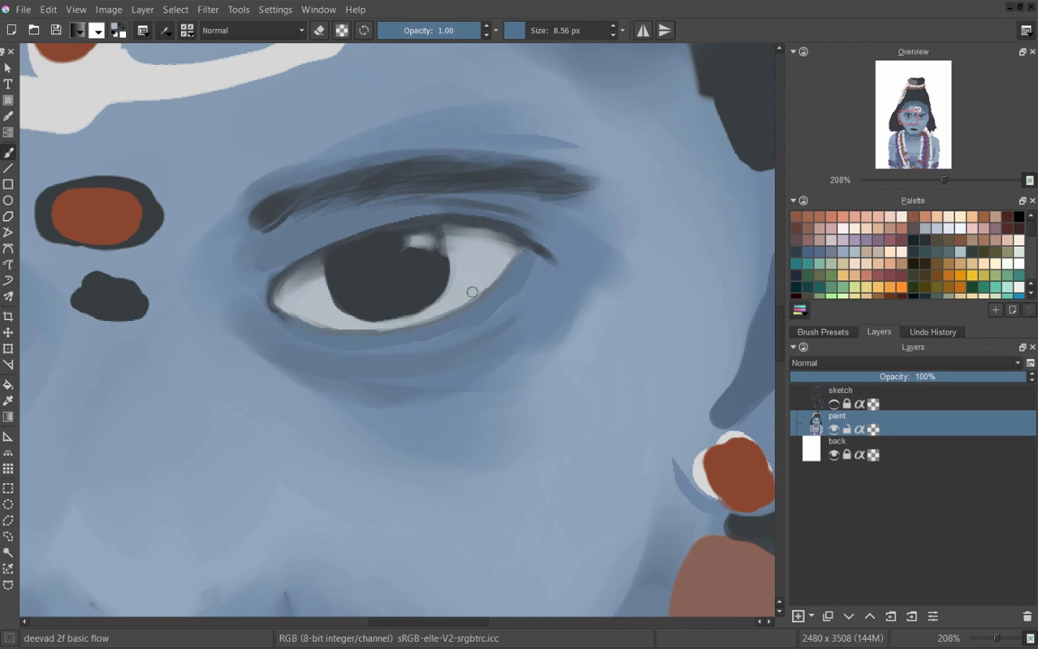
scroll(471, 290, "down", 2)
scroll(365, 307, "down", 3)
scroll(352, 329, "up", 3)
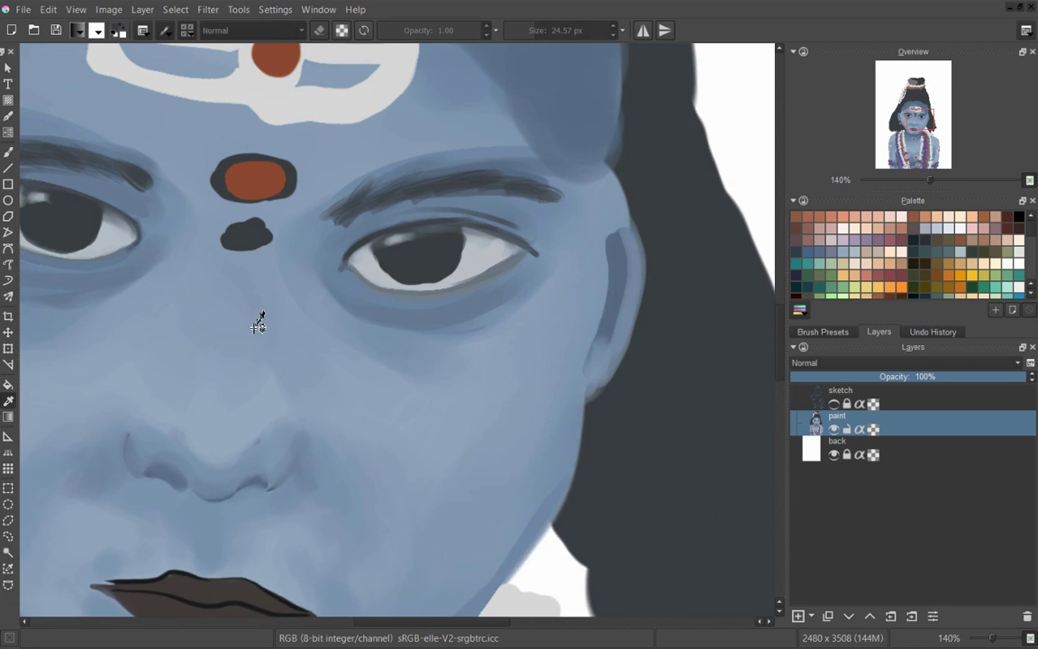
scroll(552, 308, "up", 1)
scroll(564, 322, "down", 1)
scroll(364, 407, "up", 3)
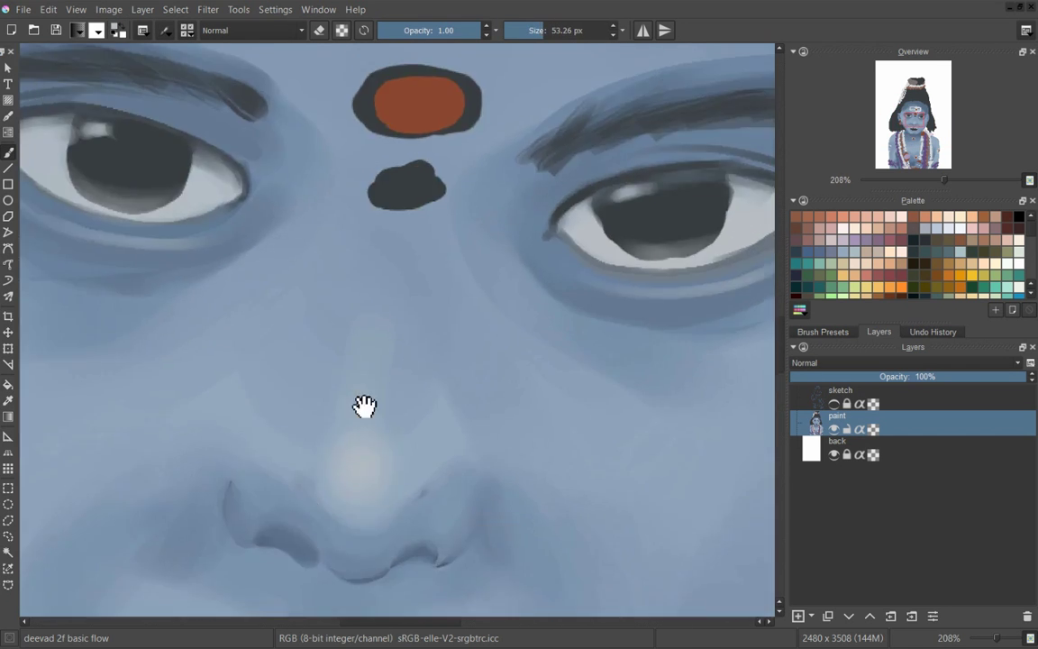
left_click_drag(364, 408, 434, 181)
mouse_move(414, 379)
left_mouse_down()
mouse_move(364, 381)
mouse_move(378, 410)
mouse_move(515, 426)
mouse_move(473, 486)
mouse_move(412, 434)
mouse_move(473, 483)
mouse_move(435, 447)
mouse_move(533, 486)
mouse_move(312, 434)
mouse_move(329, 440)
mouse_move(329, 464)
left_mouse_up()
scroll(383, 394, "down", 3)
scroll(383, 393, "up", 3)
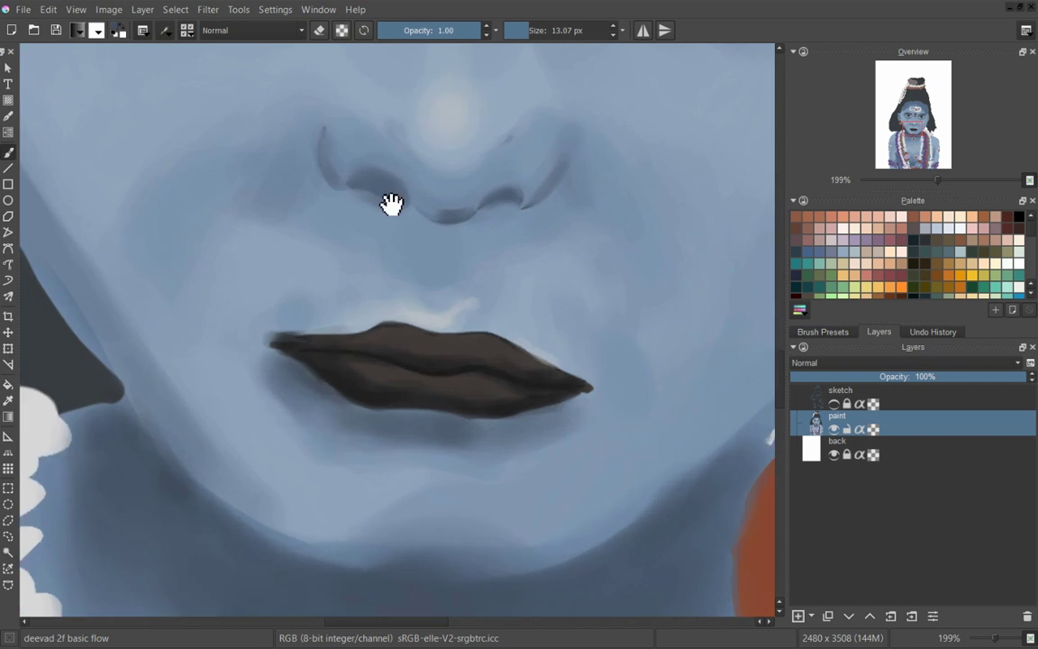
scroll(366, 301, "down", 5)
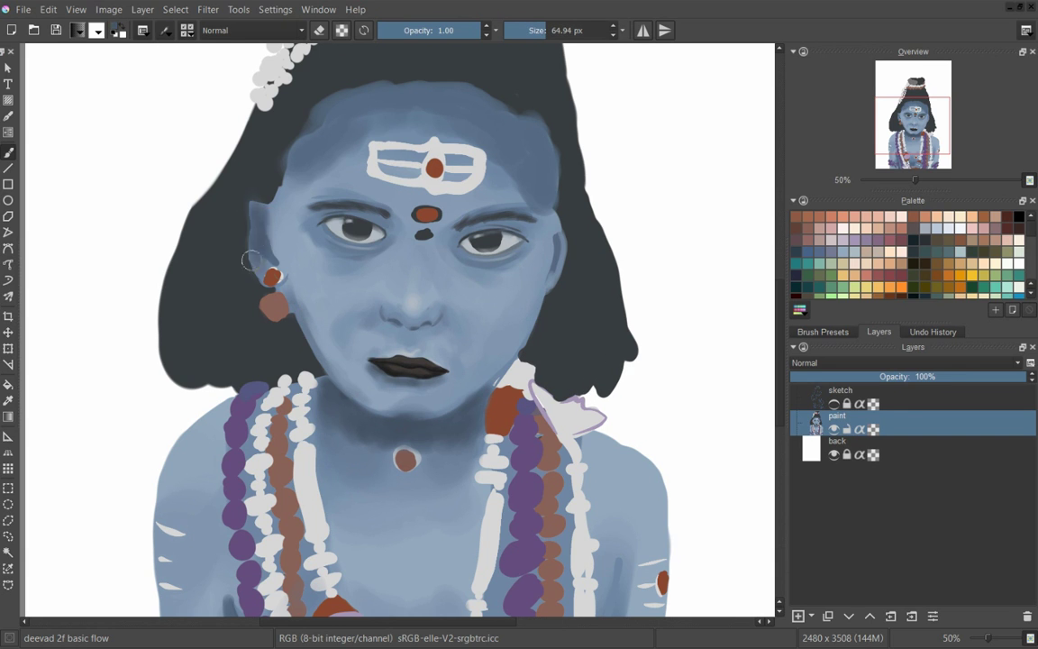
Step: Lighten and smooth the left cheek and the forehead above the tilak
mouse_move(270, 193)
left_mouse_down()
mouse_move(309, 276)
mouse_move(340, 251)
left_mouse_up()
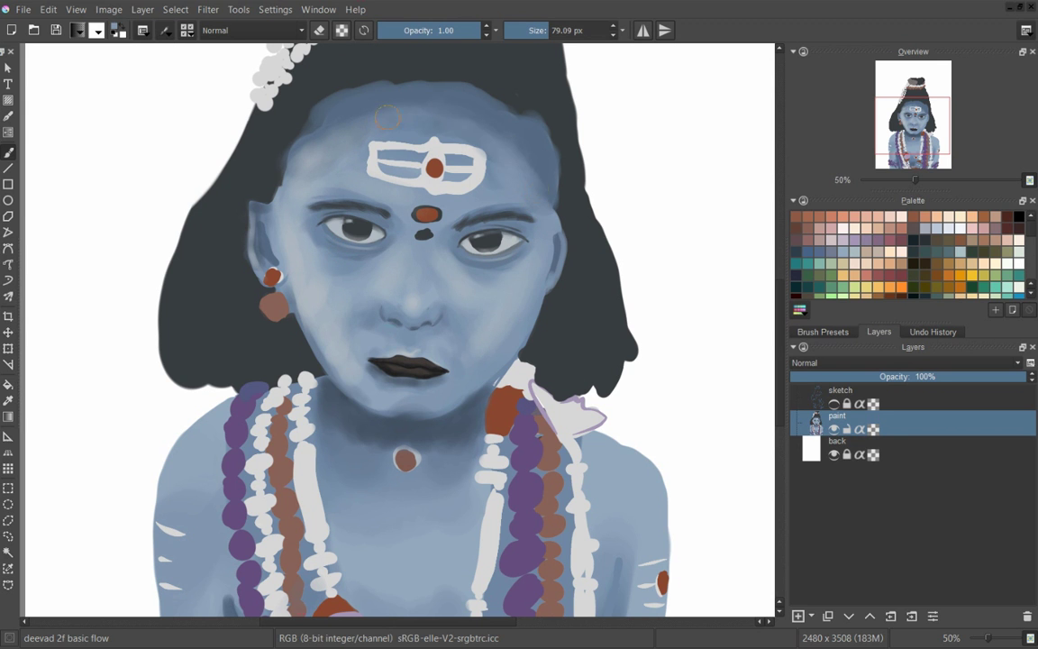
left_click_drag(381, 188, 339, 184)
scroll(398, 324, "up", 3)
Step: Add a pale highlight under the lower lip
mouse_move(530, 404)
left_mouse_down()
mouse_move(420, 452)
mouse_move(388, 410)
mouse_move(324, 429)
left_mouse_up()
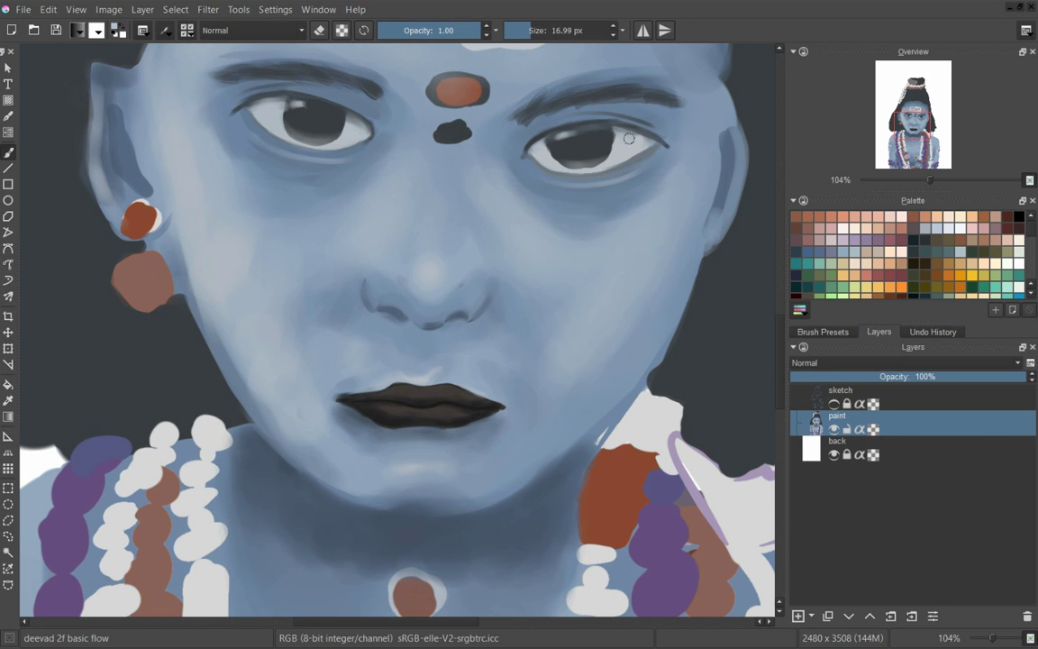
scroll(514, 219, "down", 3)
left_click_drag(434, 203, 423, 261)
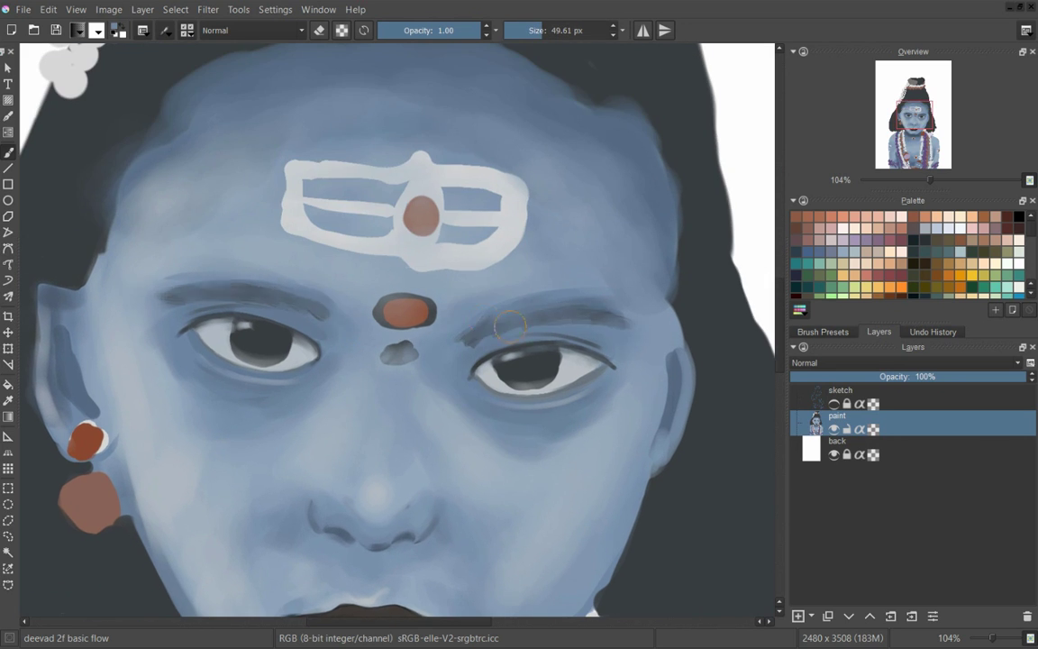
scroll(357, 404, "up", 1)
scroll(357, 403, "down", 2)
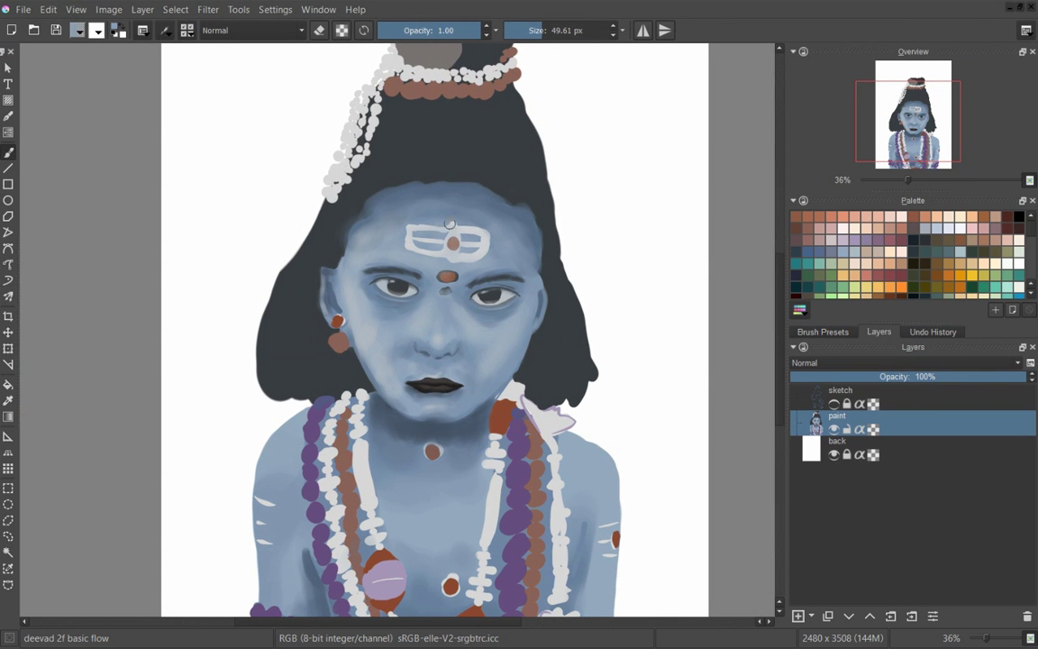
Step: Use the Sketch_ink_small brush to paint fine light strands across the hair
right_click(422, 161)
right_click(416, 132)
right_click(457, 155)
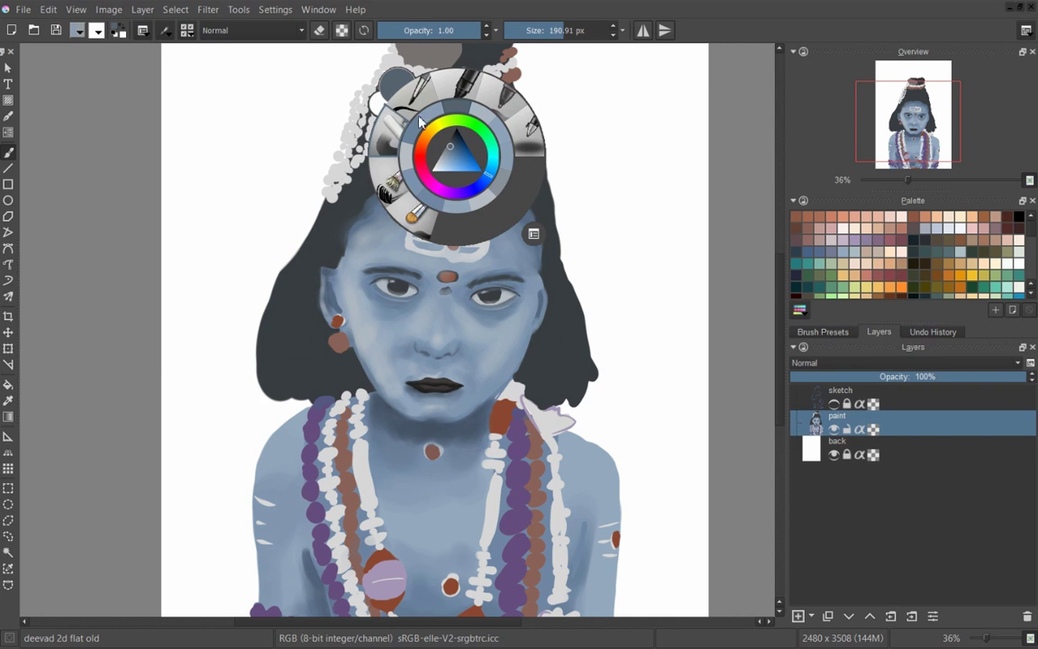
left_click(533, 234)
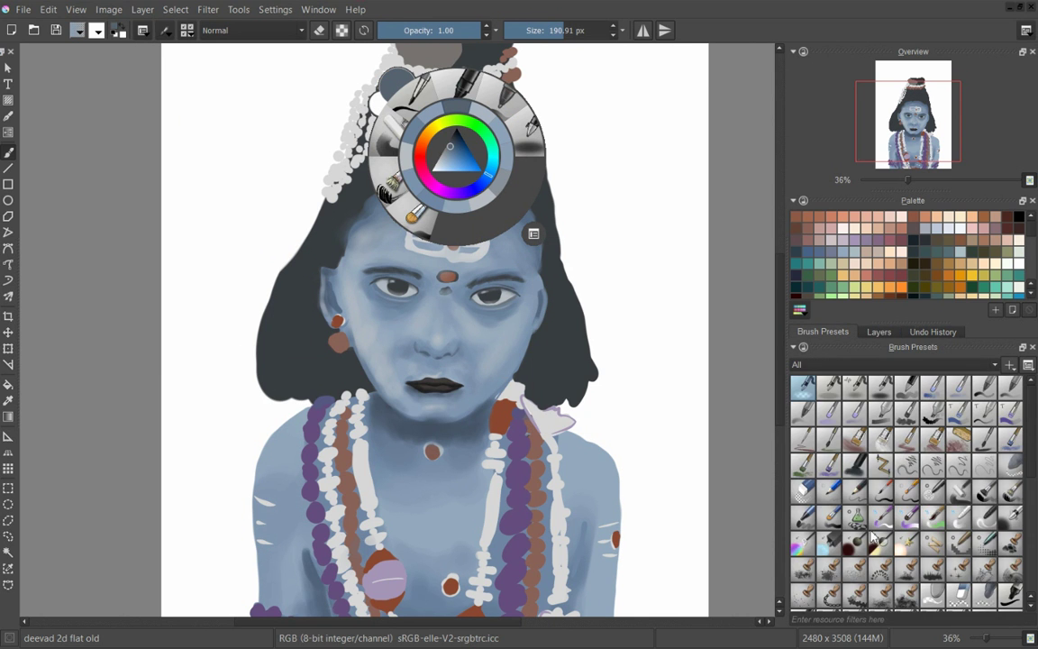
left_click(564, 271)
left_click_drag(278, 311, 309, 252)
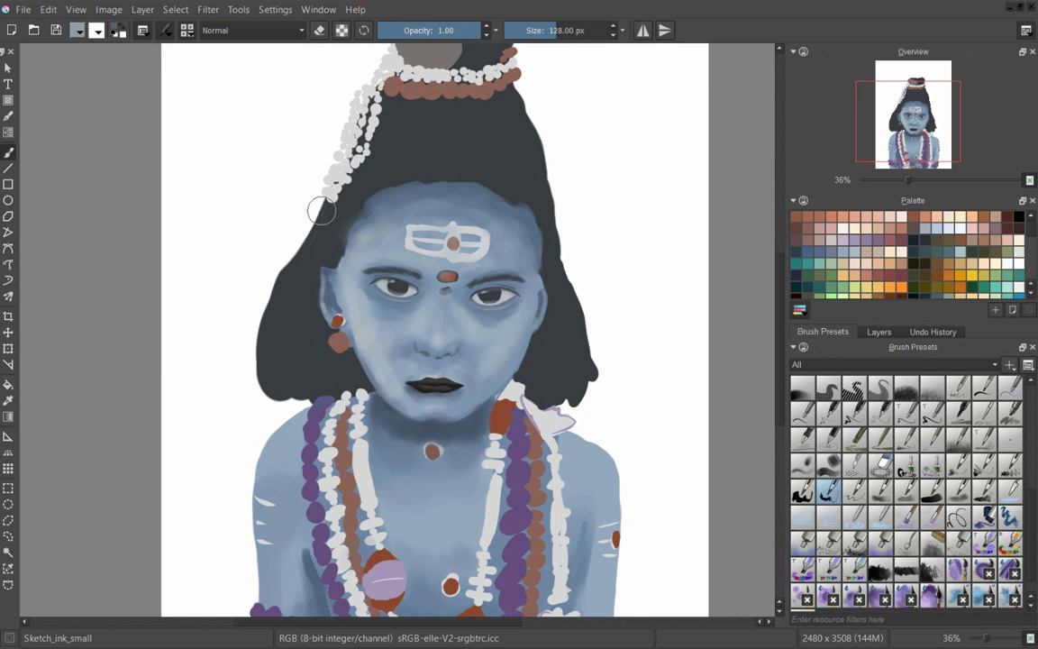
left_click_drag(398, 127, 501, 117)
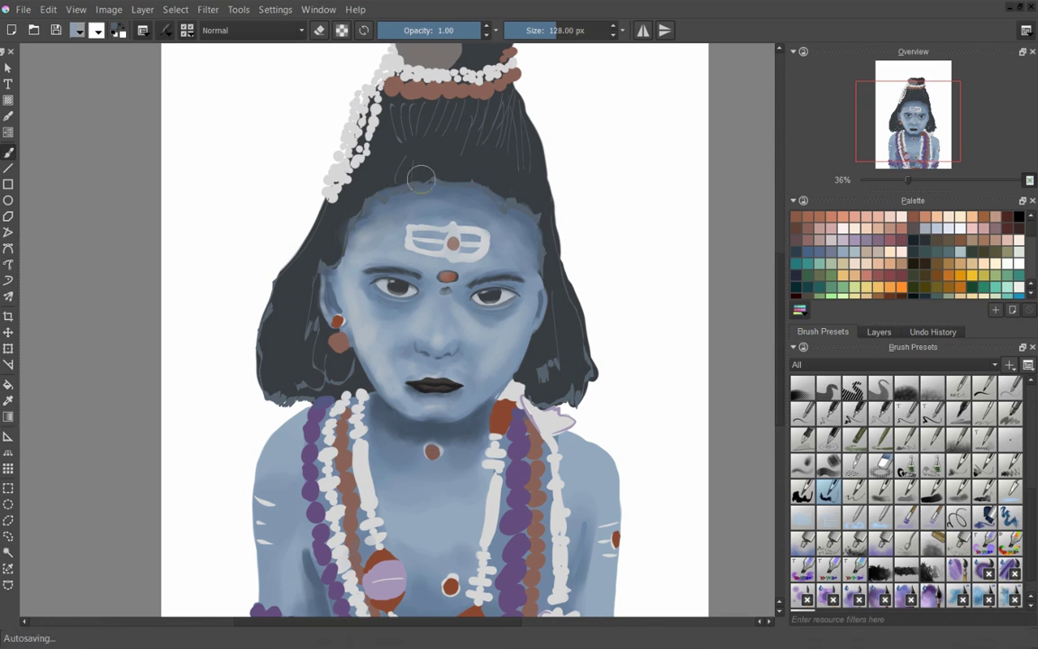
Step: Extend the hair's ragged edges with loose dark strands, then return to deevad basic flow
left_click_drag(277, 335, 264, 287)
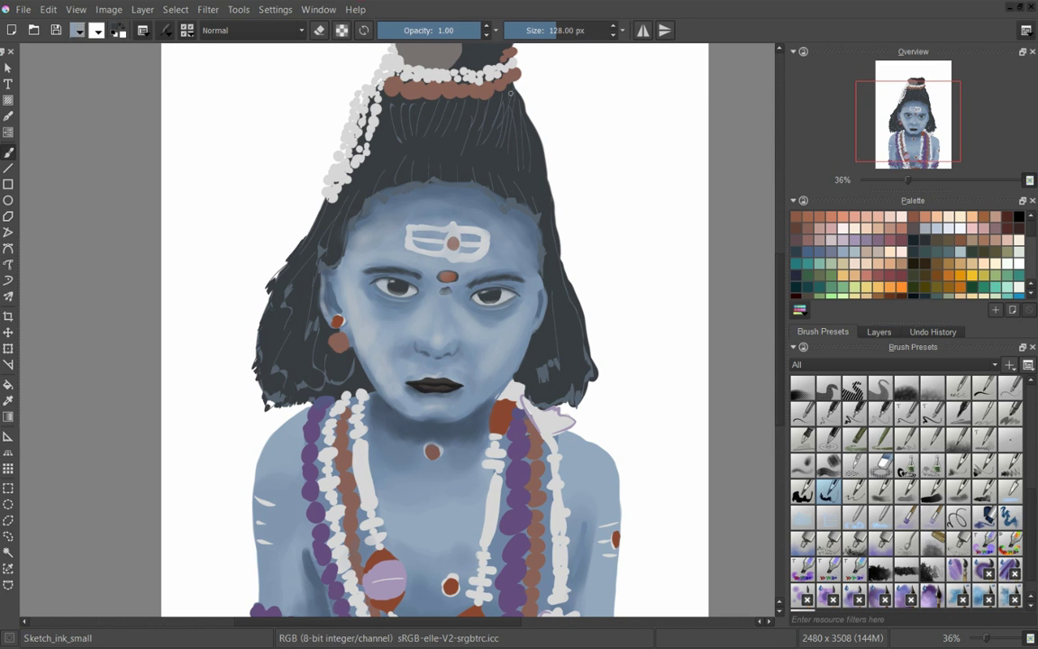
left_click_drag(591, 341, 610, 380)
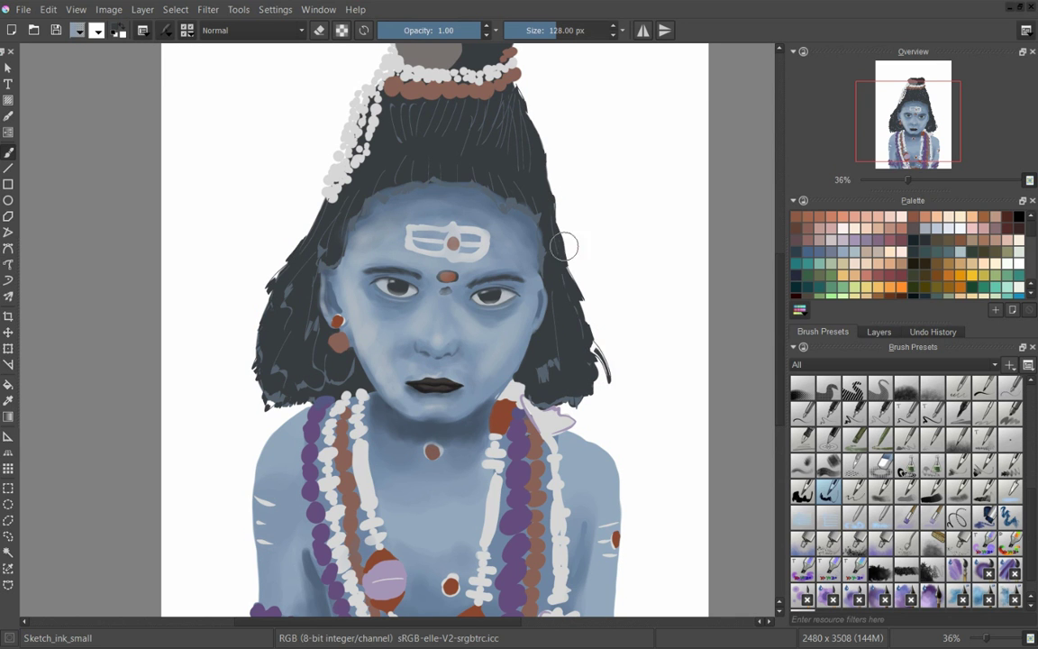
scroll(558, 246, "up", 3)
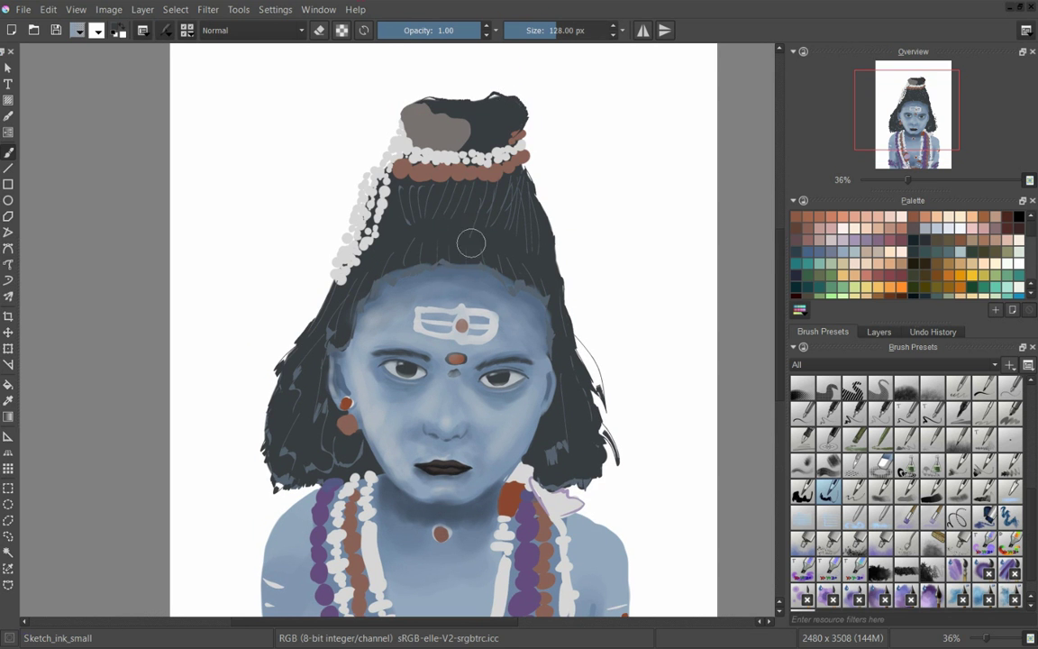
scroll(471, 242, "down", 3)
right_click(484, 166)
left_click(536, 221)
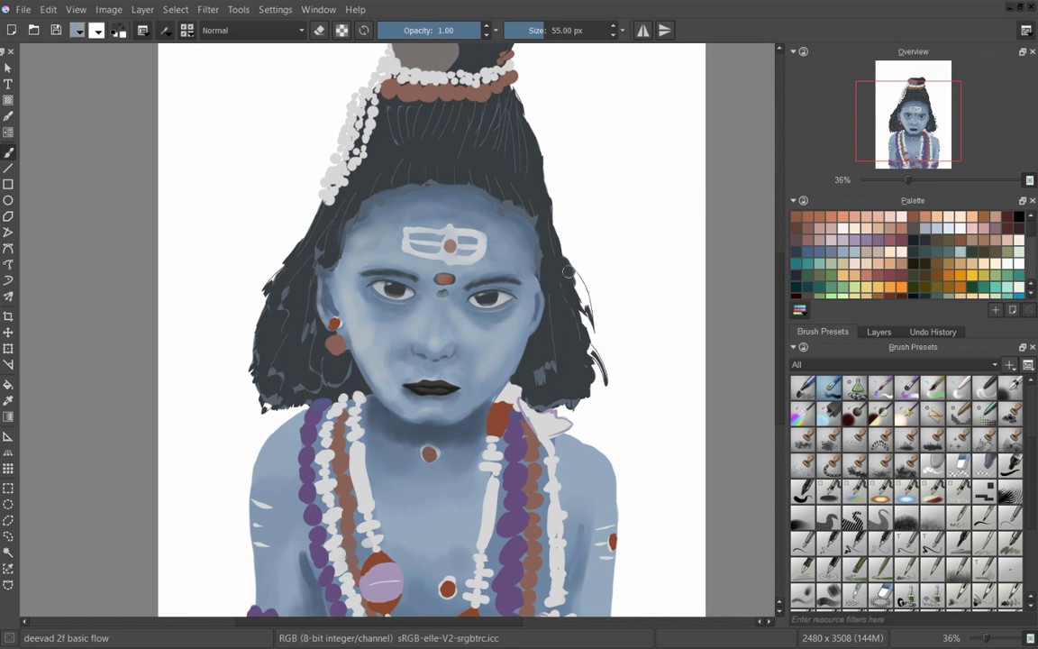
Step: Enlarge the brush and bring the lips and neck into view
key("slash")
scroll(361, 351, "up", 5)
scroll(311, 366, "down", 5)
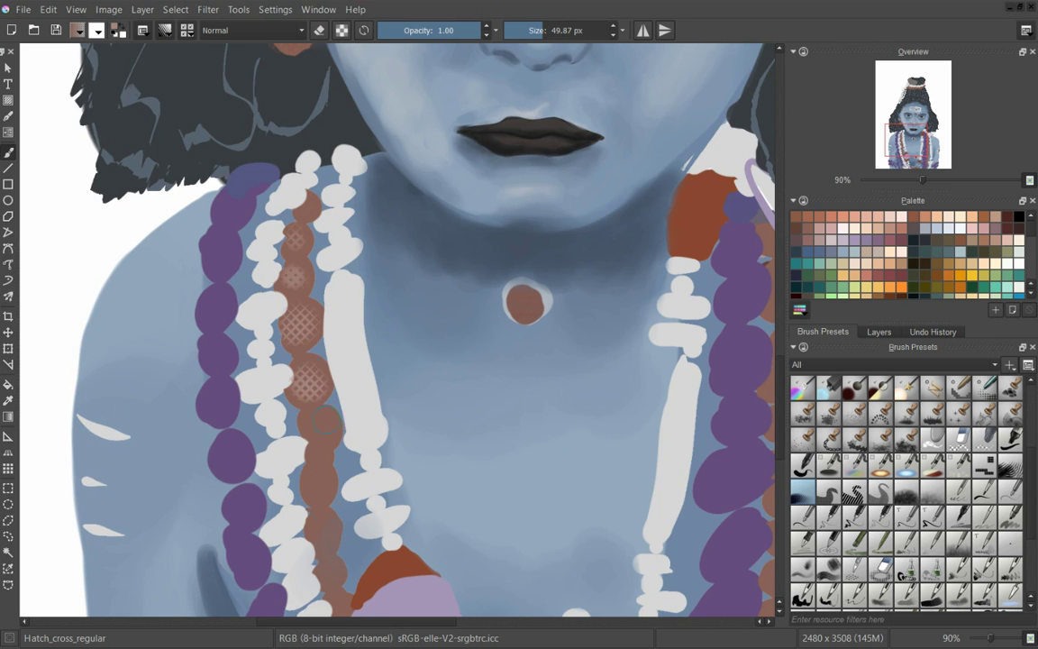
scroll(324, 421, "down", 5)
left_click(554, 32)
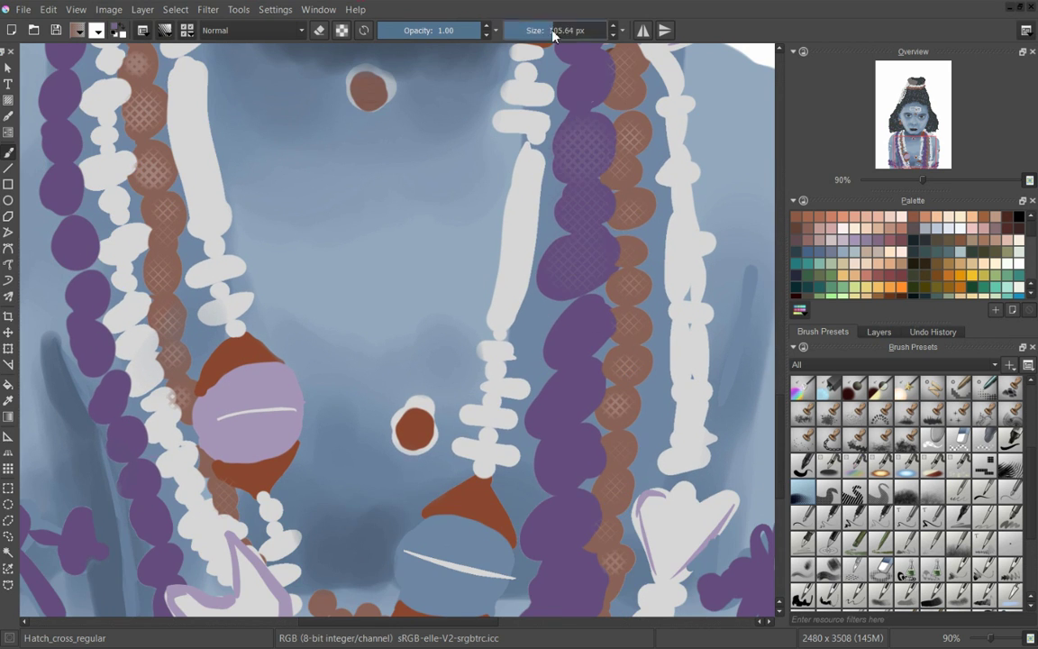
left_click_drag(555, 32, 539, 31)
mouse_move(267, 313)
left_mouse_down()
mouse_move(547, 412)
mouse_move(389, 354)
mouse_move(458, 643)
left_mouse_up()
Step: Cover the lower pendant with lavender and add purple and green hatch strokes
key("slash")
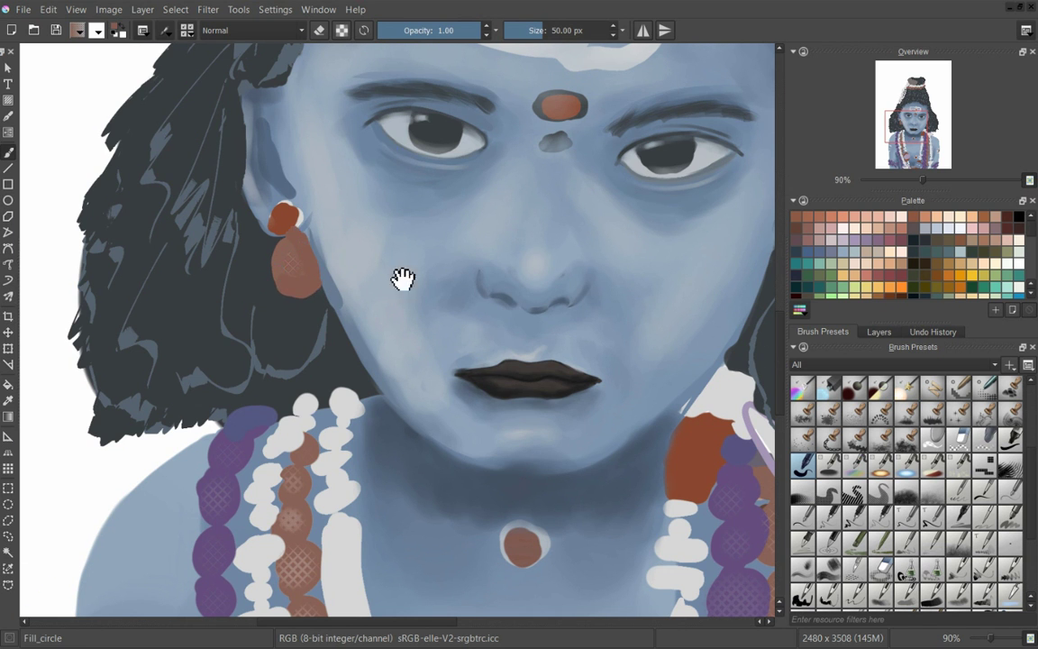
left_click_drag(403, 278, 439, 26)
key("slash")
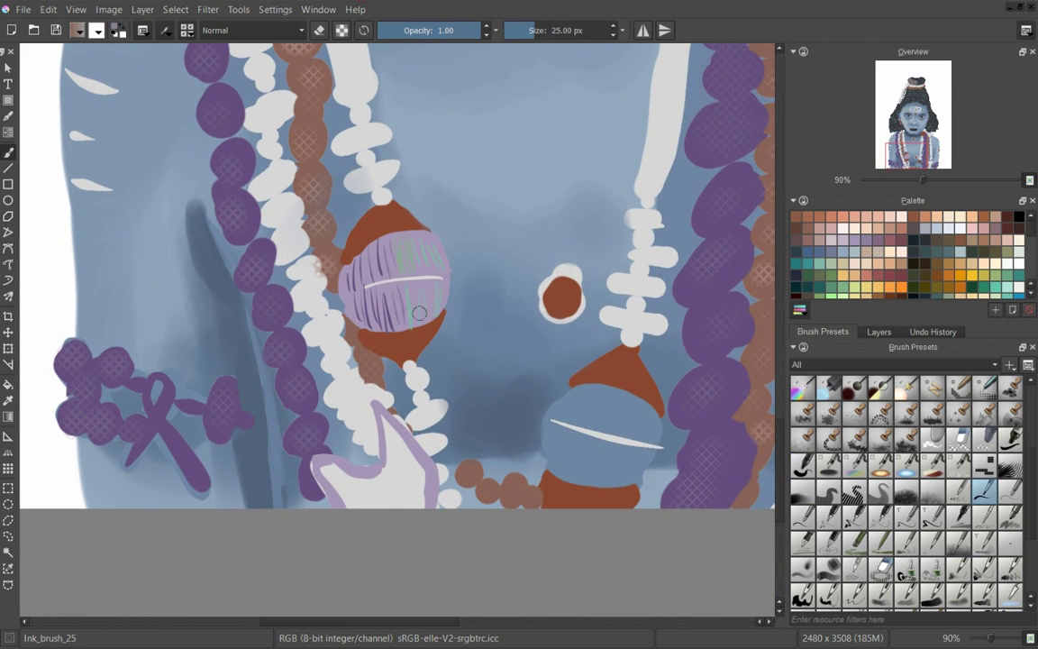
left_click_drag(419, 313, 325, 250)
left_click_drag(465, 338, 497, 359)
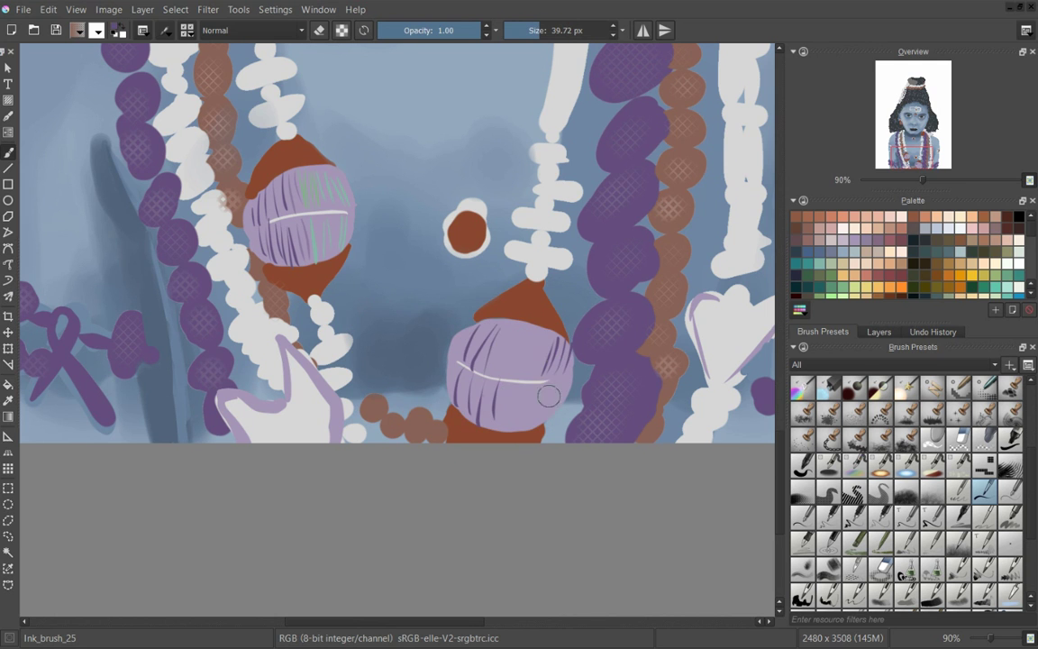
left_click_drag(549, 395, 476, 400)
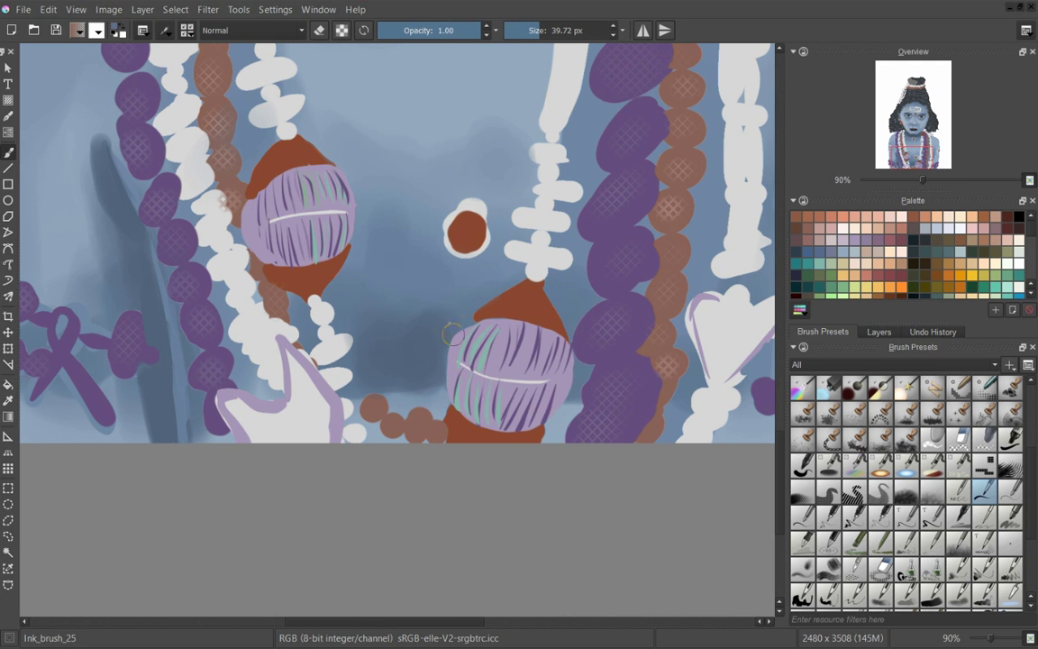
Step: Switch back to the basic flow brush and undo the stray lavender dab
right_click(412, 281)
left_click(352, 167)
left_click(300, 270)
scroll(316, 197, "up", 2)
key("ctrl+z")
key("slash")
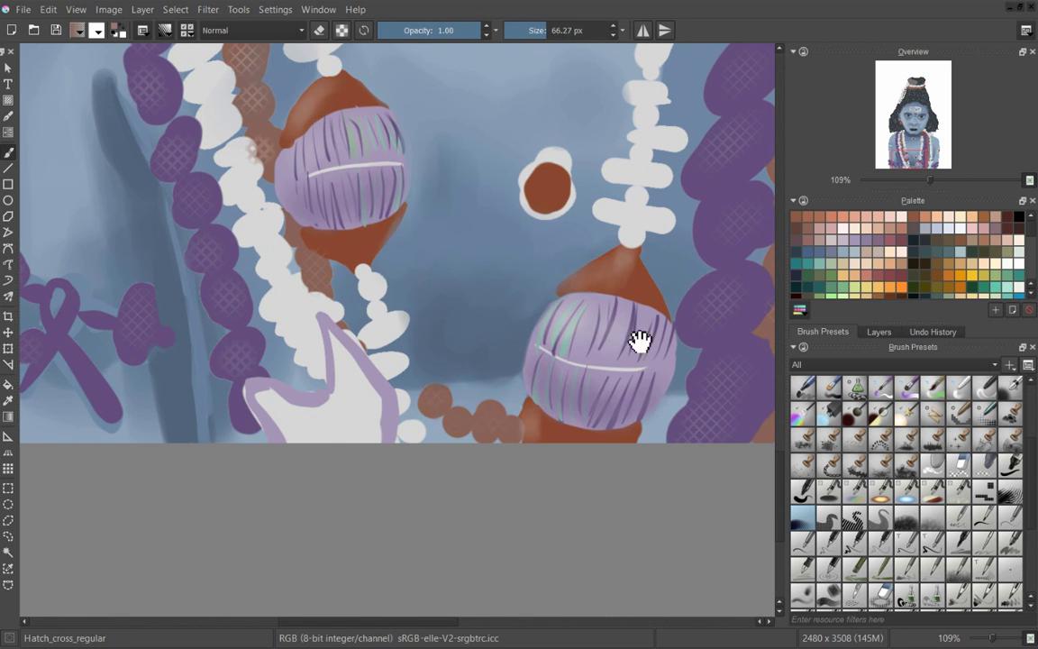
left_click_drag(640, 340, 757, 390)
key("slash")
Step: Paint round brown beads along the lower necklace strand across the chest
mouse_move(544, 478)
left_mouse_down()
mouse_move(487, 415)
mouse_move(634, 440)
left_mouse_up()
left_click_drag(578, 484, 468, 419)
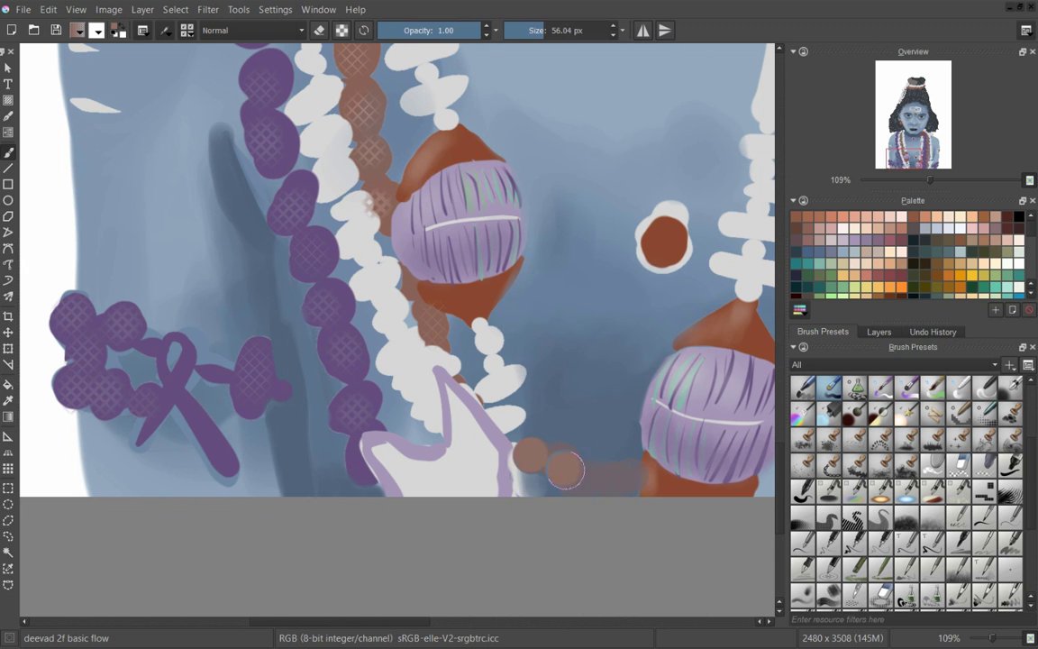
left_click_drag(540, 451, 414, 392)
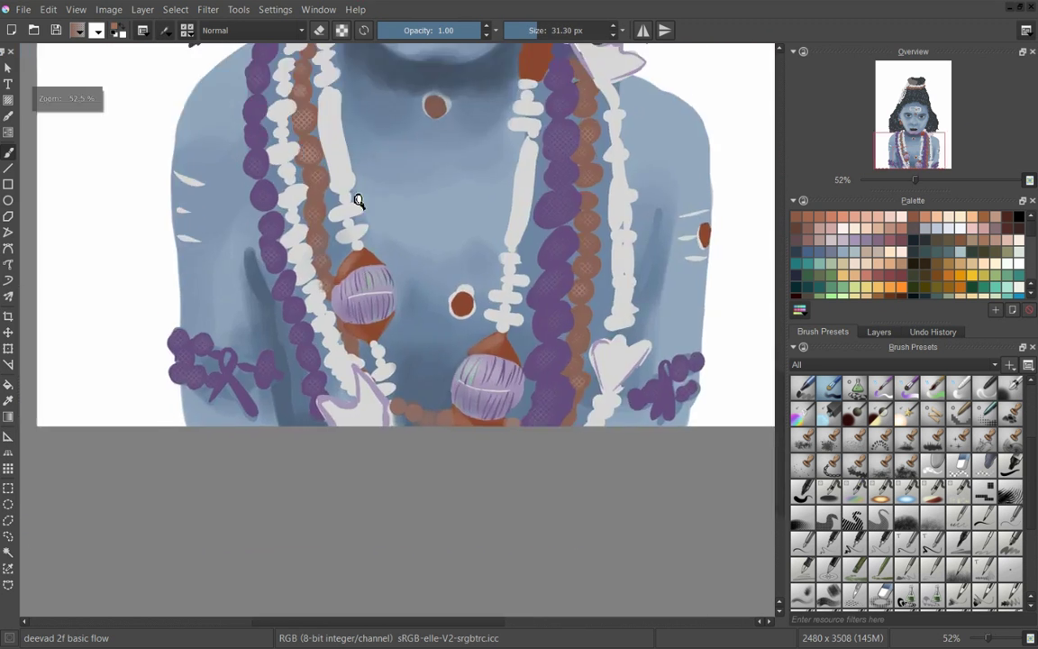
scroll(318, 520, "down", 5)
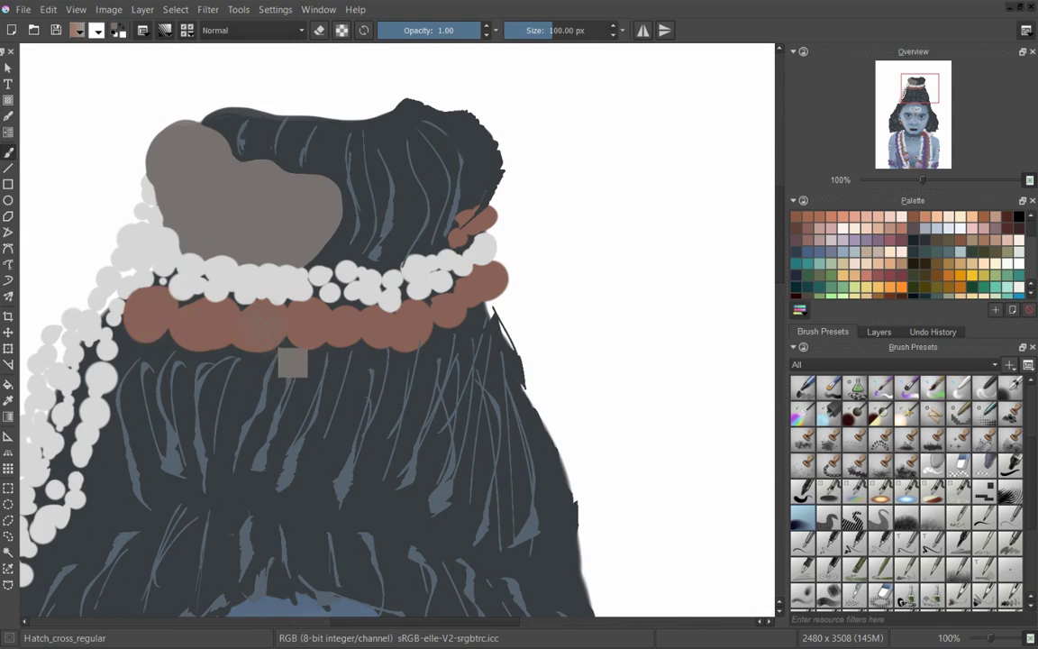
Step: Crosshatch the brown beads and select the white beads by colour
left_click_drag(126, 315, 495, 289)
left_click_drag(234, 297, 435, 220)
left_click(8, 568)
left_click(165, 333)
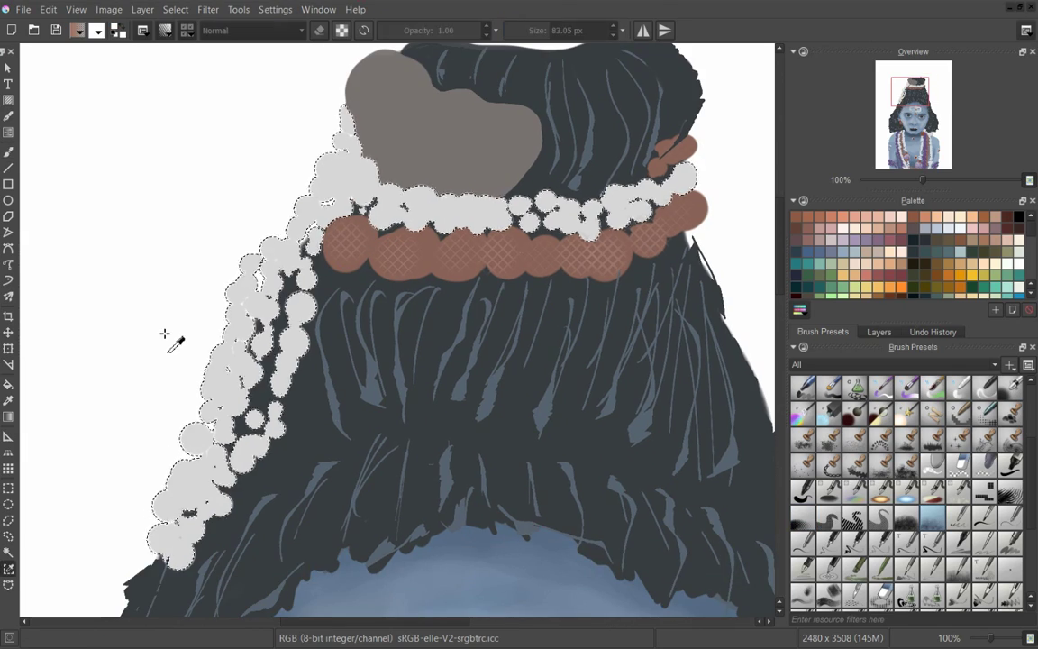
left_click(830, 441)
scroll(364, 290, "up", 2)
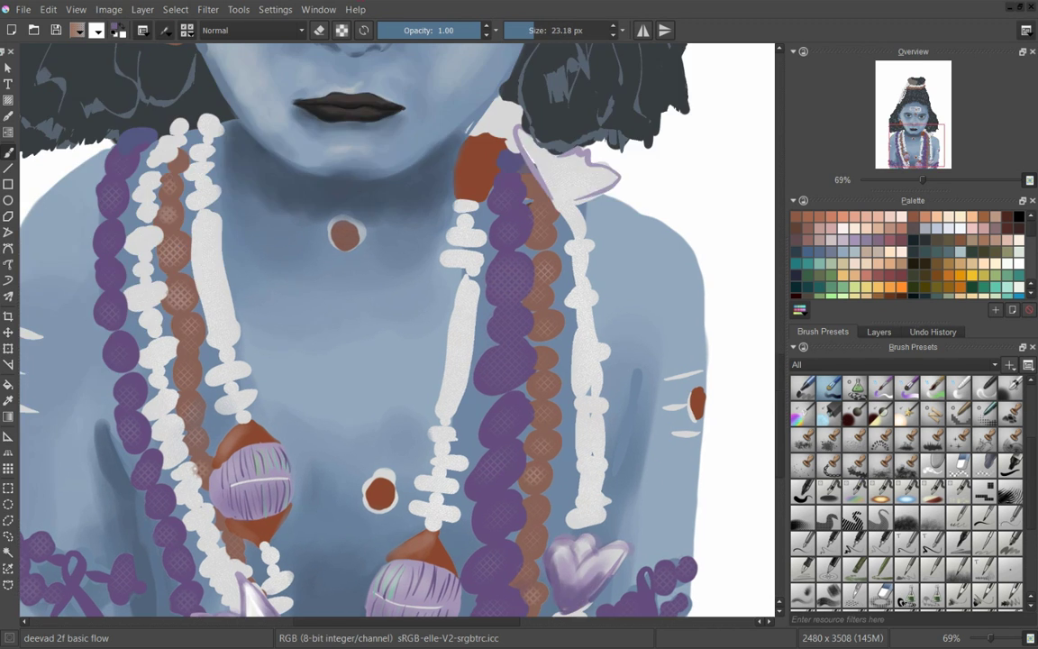
Step: Repaint the lilac shoulder bead with smoother strokes
left_click_drag(561, 172, 571, 207)
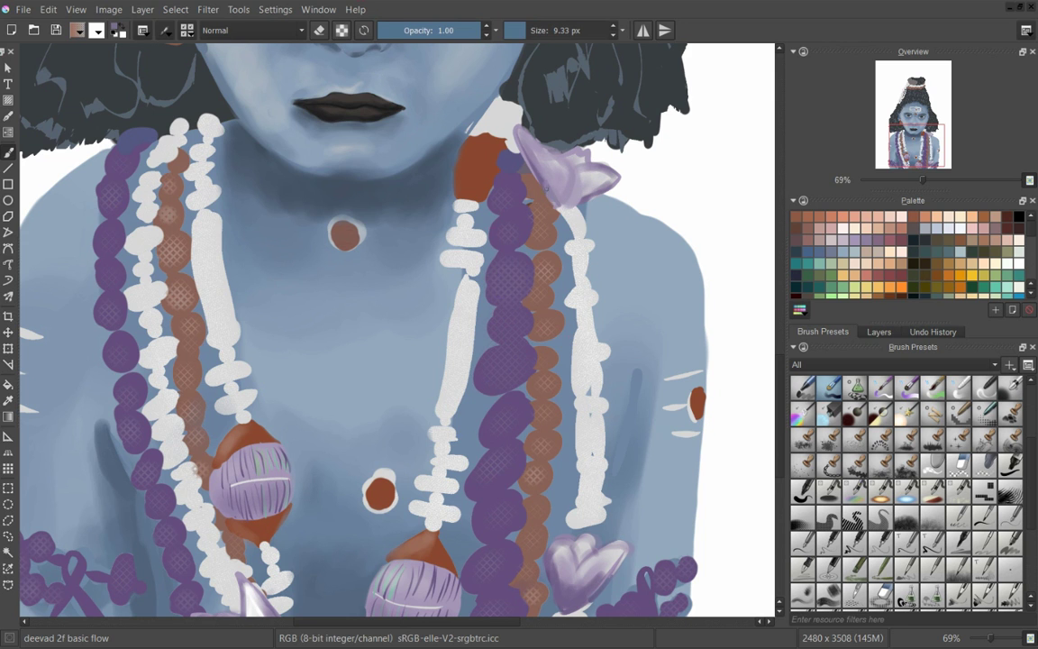
right_click(457, 255)
right_click(464, 228)
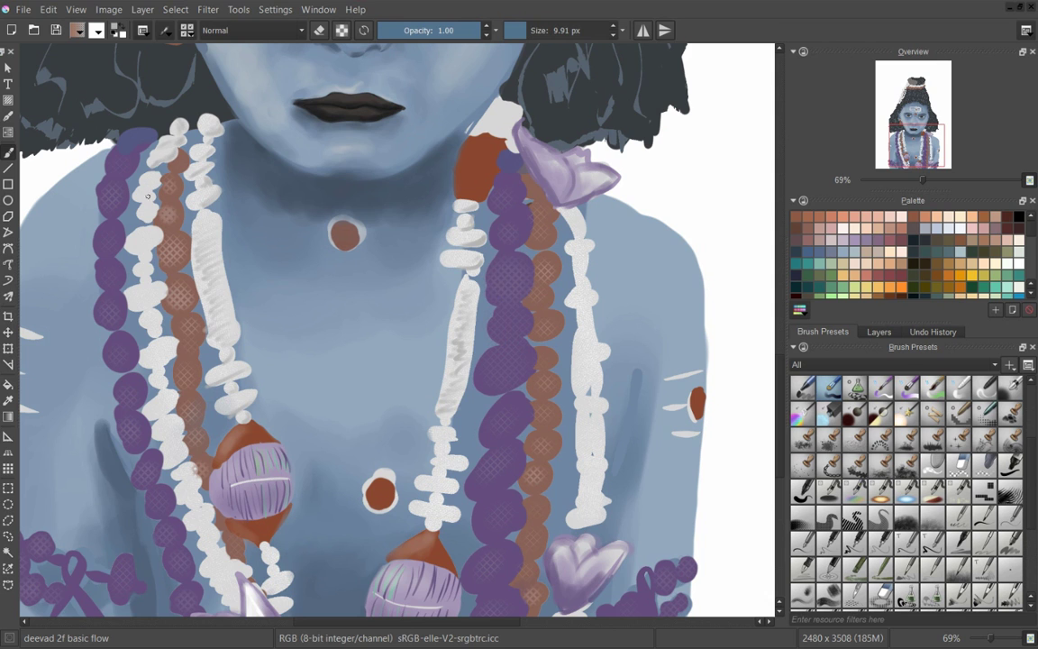
Step: Paint dark blue shadows beside the white beads and between the brown beads
left_click_drag(139, 362, 225, 306)
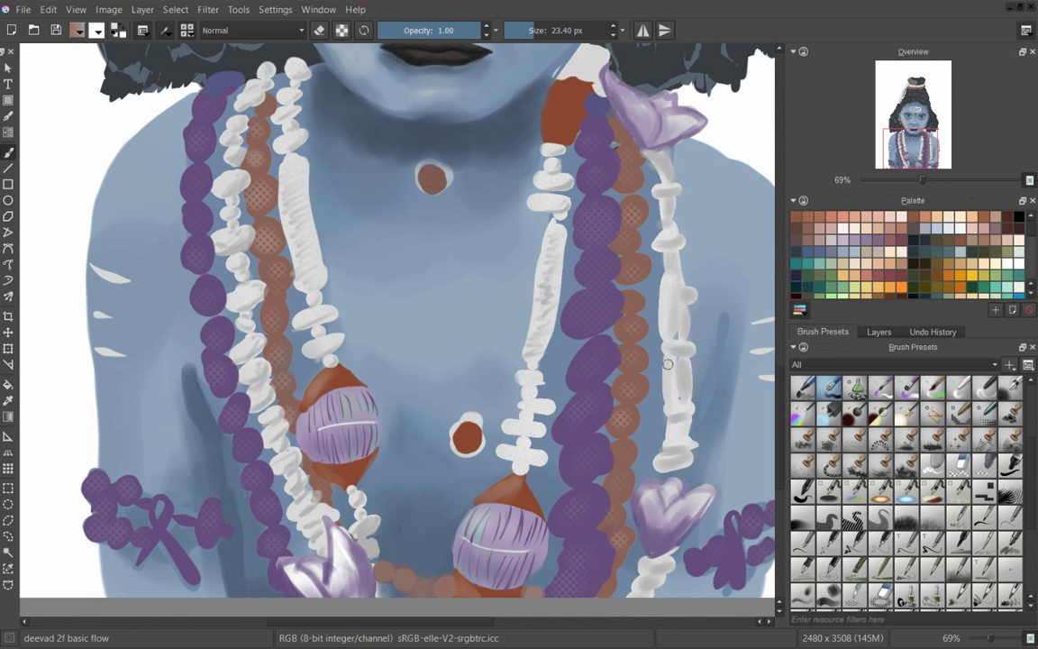
left_click_drag(721, 311, 716, 424)
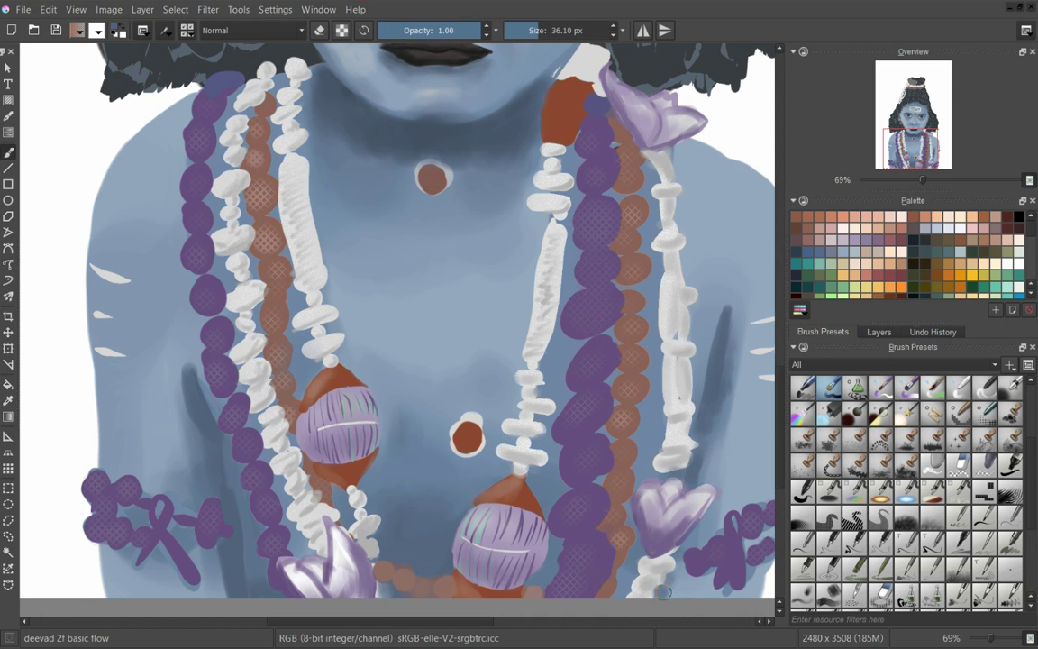
left_click_drag(636, 423, 643, 470)
scroll(401, 334, "down", 3)
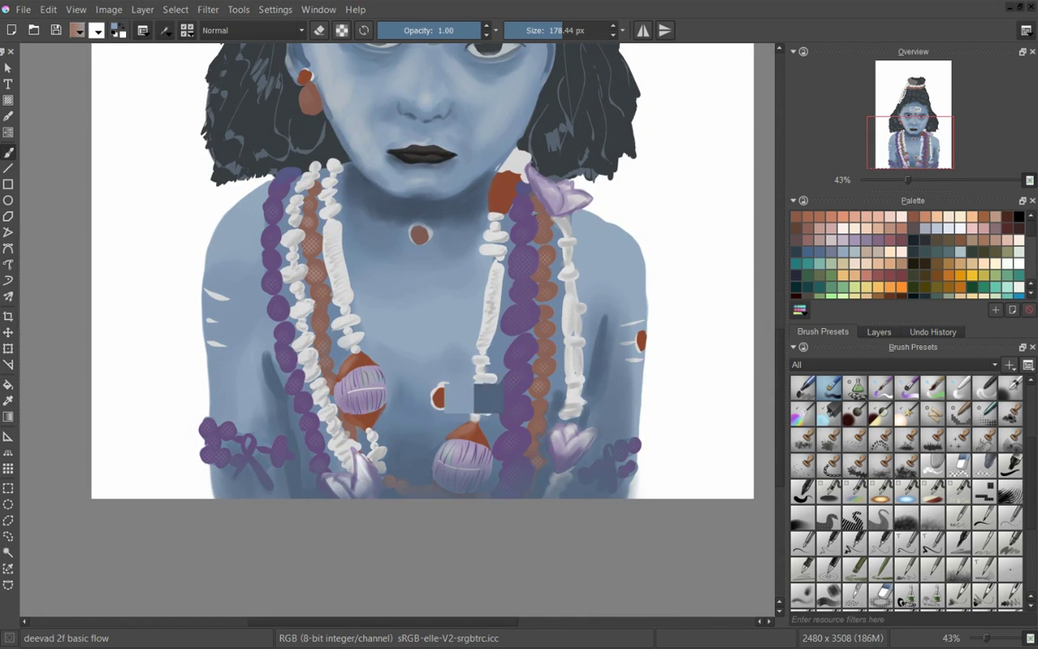
Step: Invert the selection and erase stray paint outside the figure
left_click(175, 9)
left_click(204, 72)
key("e")
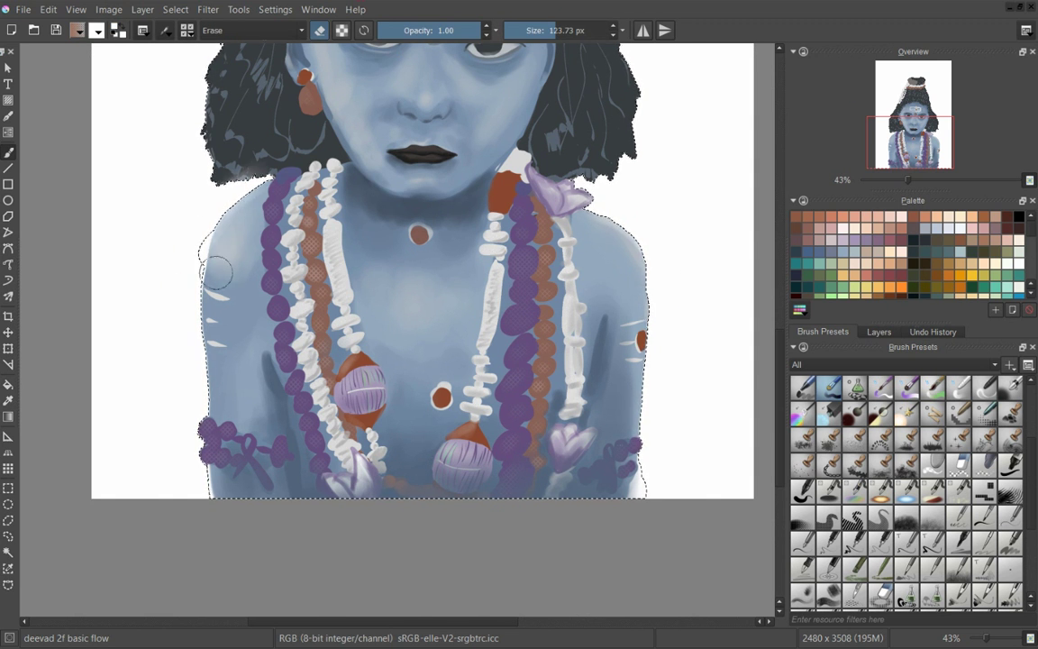
scroll(181, 261, "up", 3)
key("e")
scroll(423, 213, "down", 1)
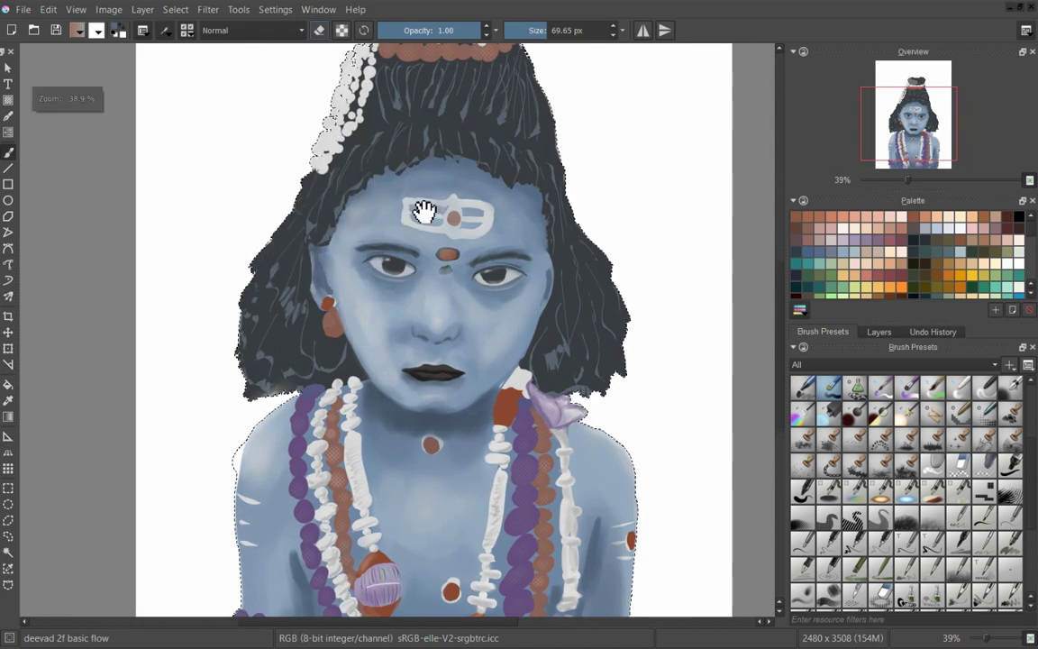
scroll(396, 205, "up", 2)
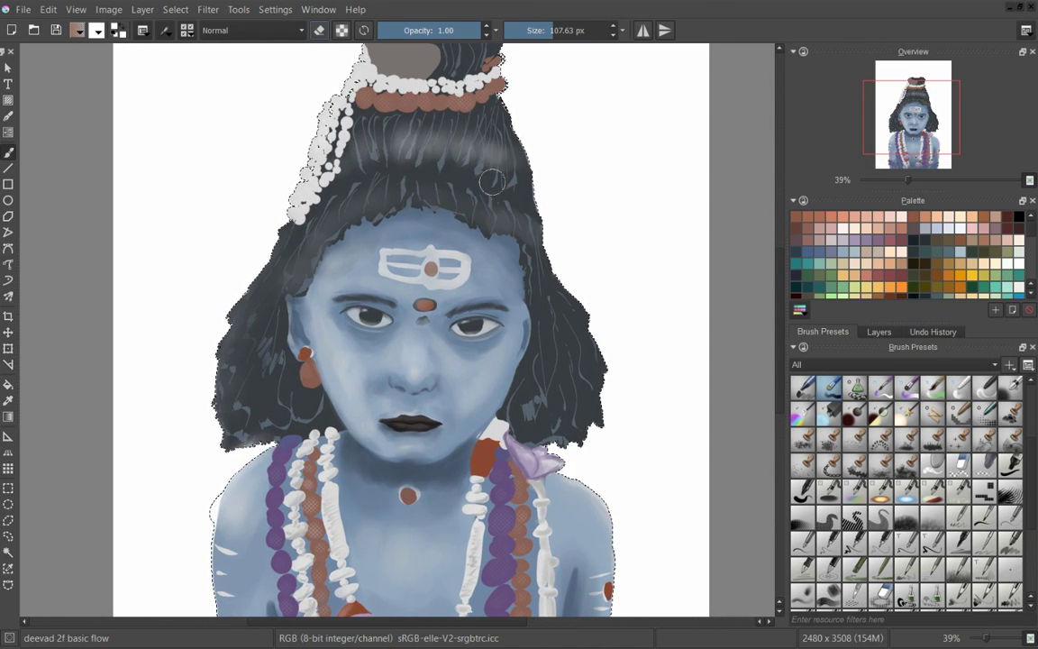
left_click_drag(464, 66, 471, 106)
scroll(471, 106, "down", 3)
scroll(288, 329, "up", 1)
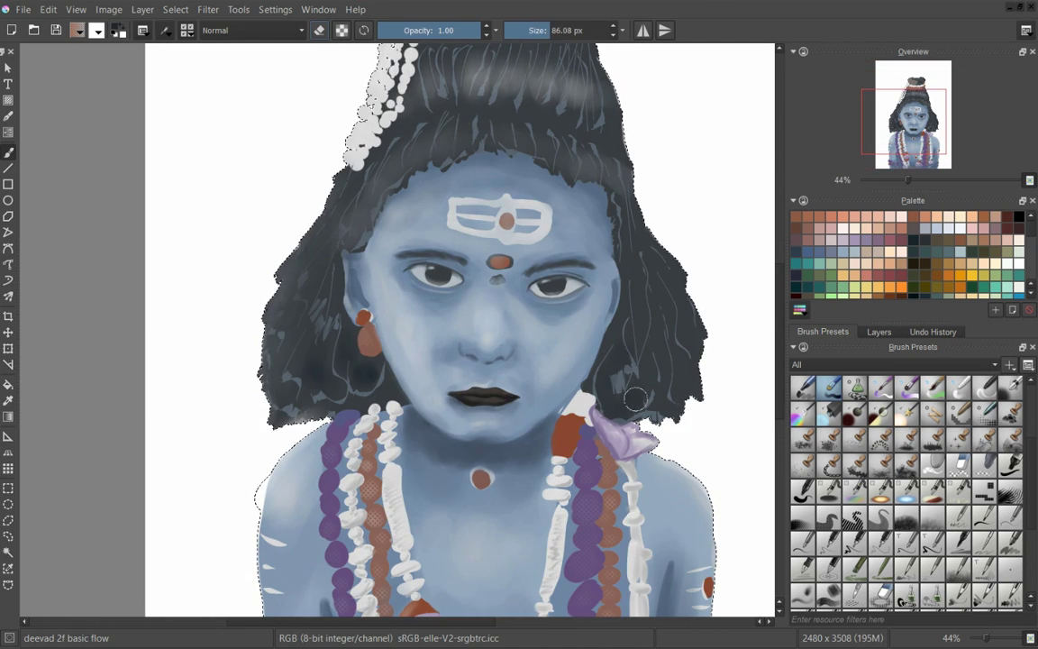
scroll(398, 220, "down", 2)
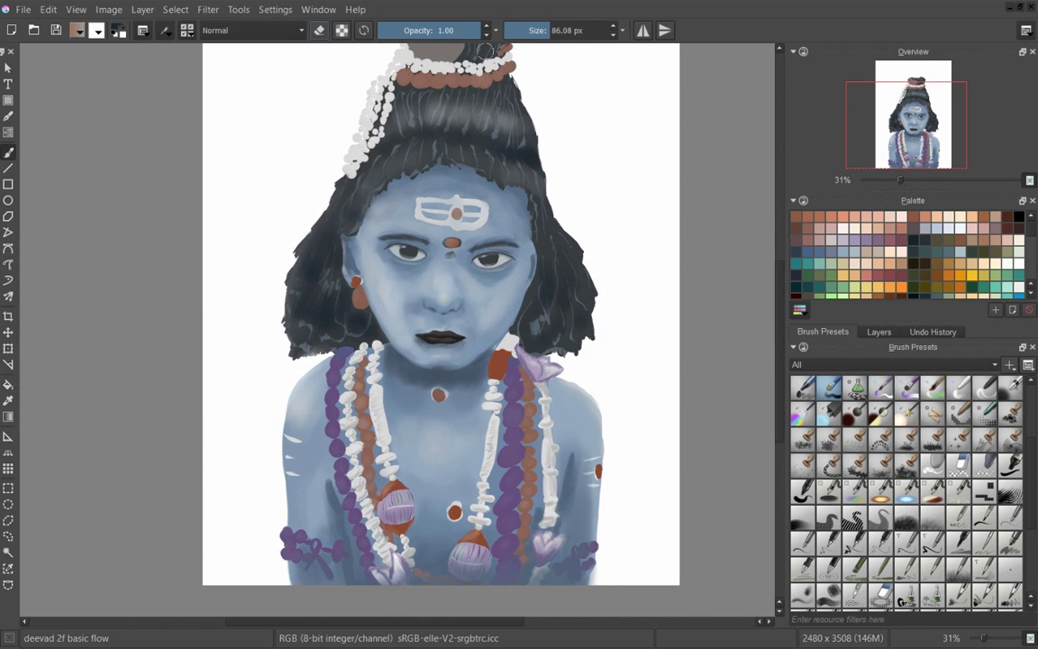
Step: Zoom onto the topknot and redraw the pale highlight curve across the grey ornament with Ink_brush_25
scroll(434, 339, "up", 5)
scroll(434, 339, "up", 2)
right_click(364, 243)
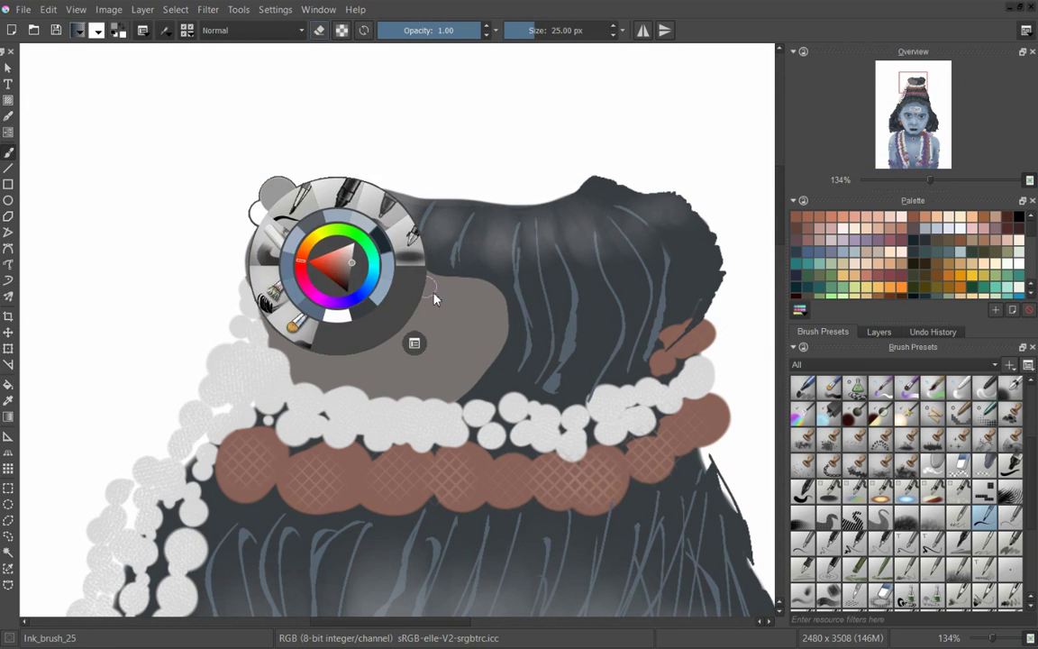
left_click(372, 273)
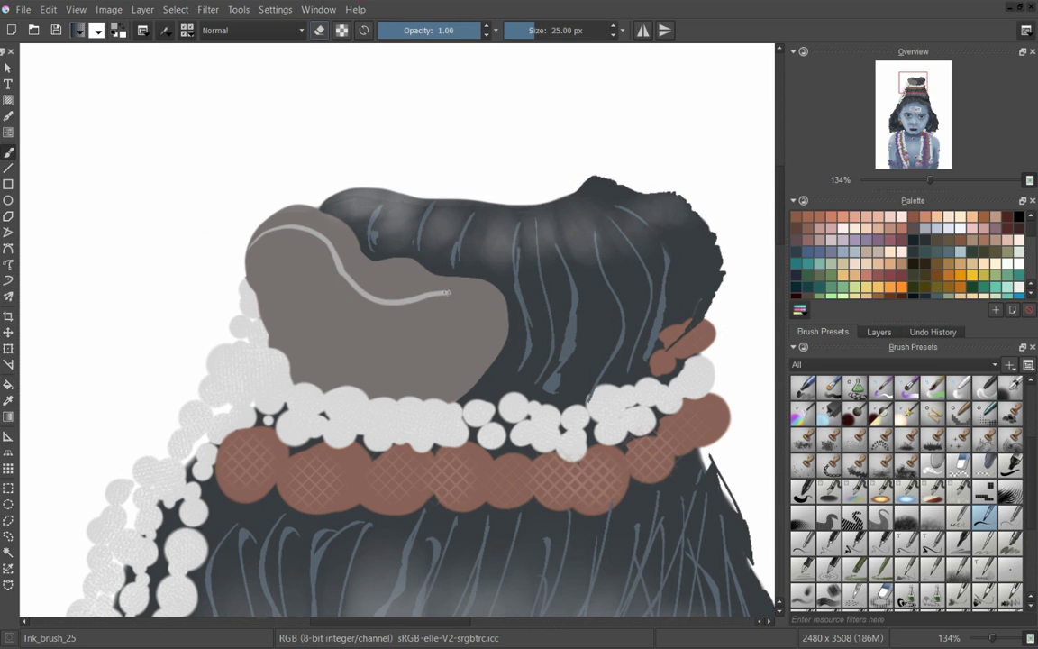
key("ctrl+z")
left_click_drag(250, 241, 488, 364)
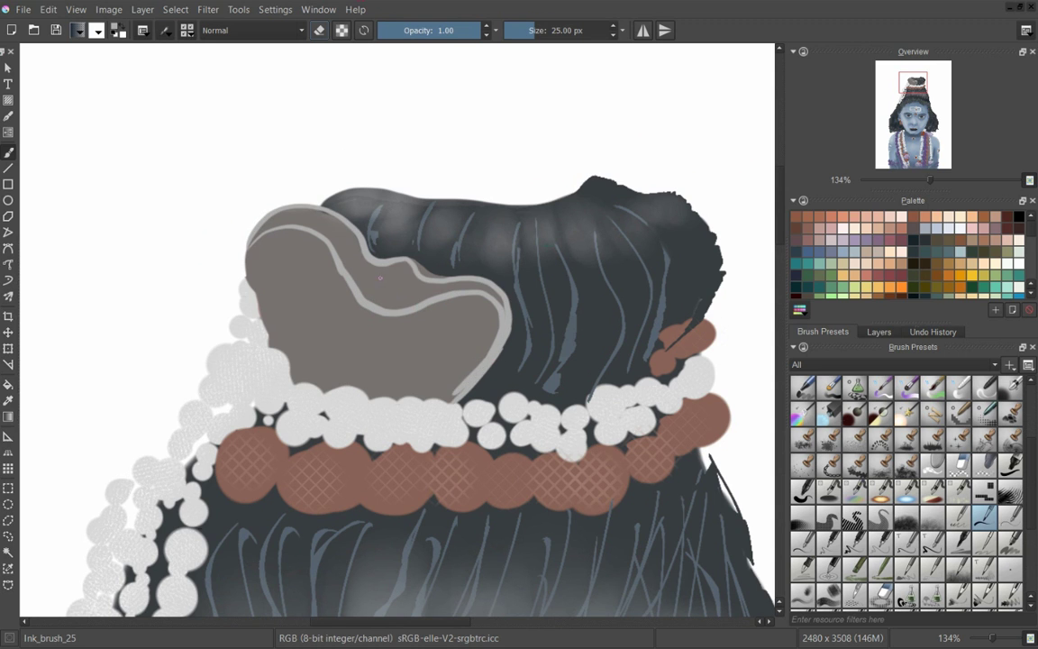
Step: Shade the inside and upper-left of the grey ornament darker with deevad 2f basic flow
right_click(314, 214)
left_click(314, 162)
left_click_drag(406, 343, 329, 289)
mouse_move(270, 316)
left_mouse_down()
mouse_move(300, 240)
mouse_move(324, 288)
left_mouse_up()
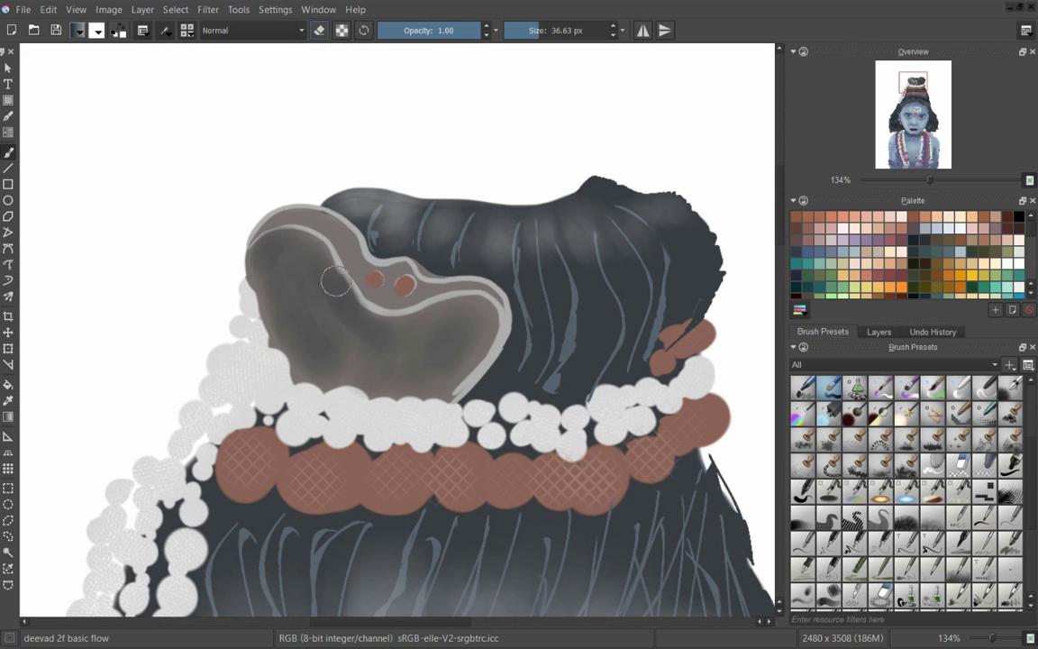
left_click_drag(262, 225, 351, 308)
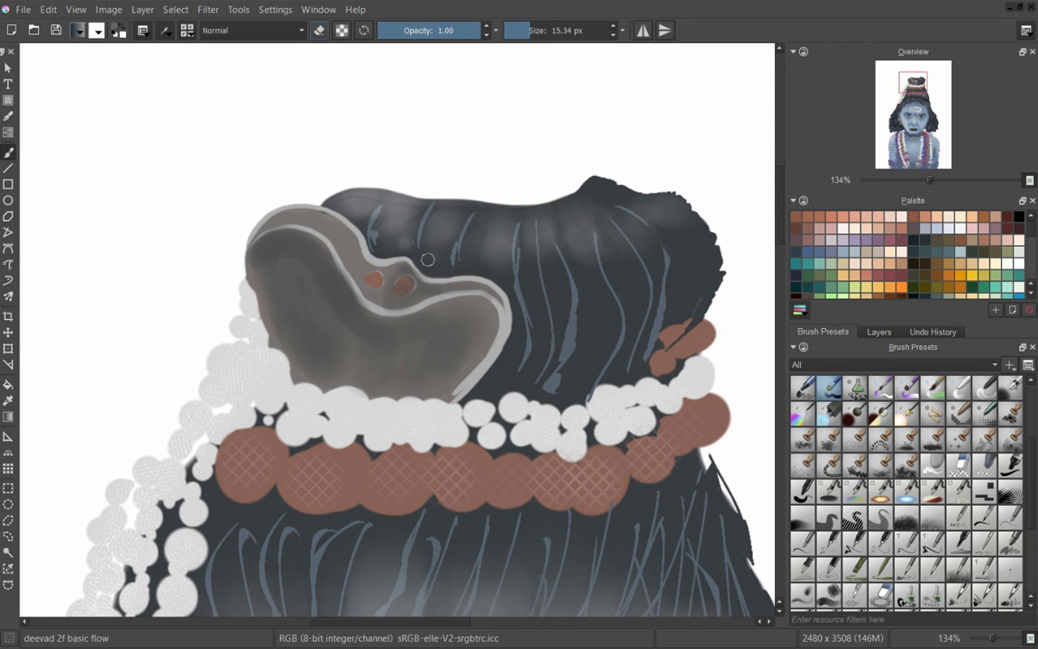
key("ctrl+z")
key("ctrl+shift+z")
key("ctrl+shift+z")
key("ctrl+shift+z")
Step: Try white deevad 6c stamp splats and Hatch_cross_regular crosshatching over the ornament
right_click(352, 361)
left_click(469, 361)
left_click_drag(289, 270, 316, 306)
right_click(410, 351)
left_click(383, 329)
mouse_move(270, 261)
left_mouse_down()
mouse_move(300, 300)
mouse_move(406, 359)
mouse_move(370, 317)
left_mouse_up()
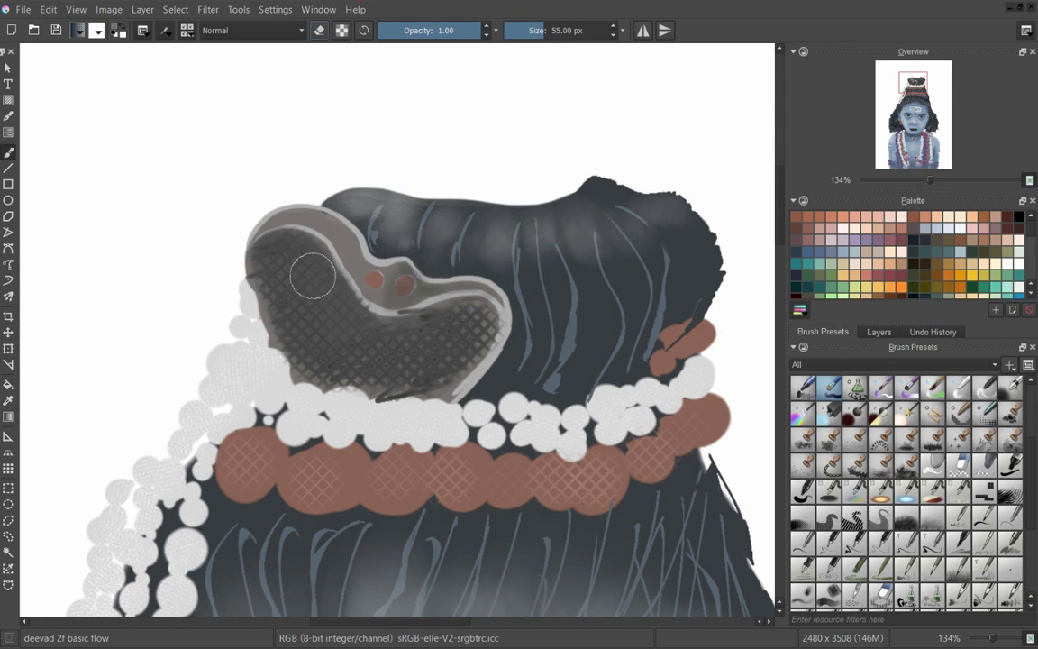
Step: Cover the crosshatch with smooth, darker grey sweeps using deevad 2d flat old
key("slash")
left_click_drag(244, 217, 248, 306)
left_click_drag(347, 356, 366, 306)
left_click_drag(261, 275, 325, 351)
left_click_drag(270, 243, 432, 342)
left_click_drag(369, 298, 432, 352)
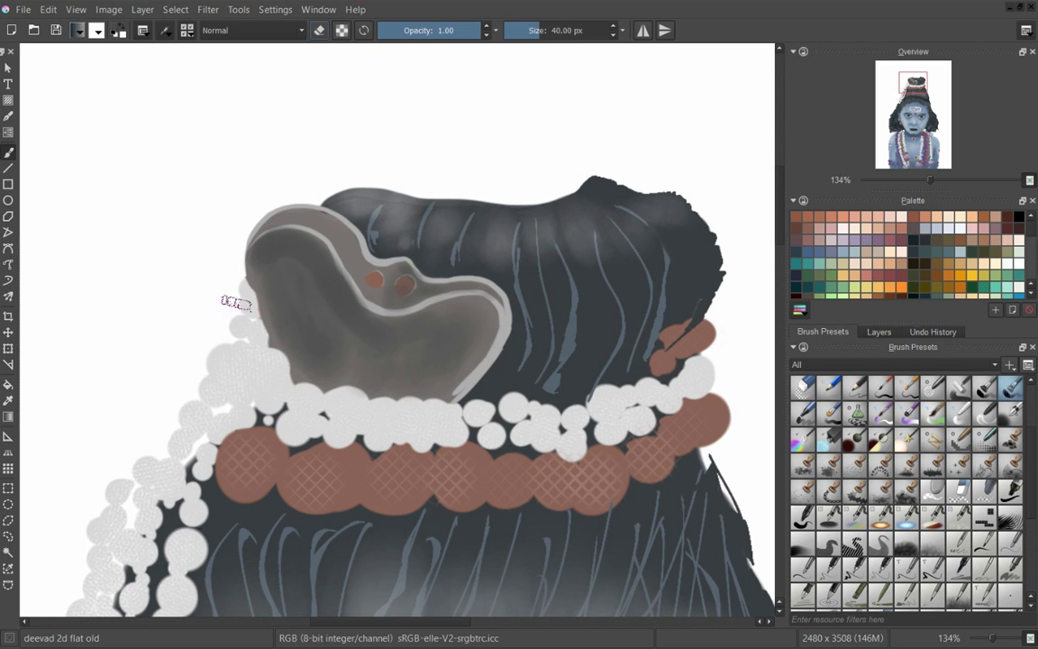
mouse_move(266, 268)
left_mouse_down()
mouse_move(288, 263)
mouse_move(352, 360)
mouse_move(414, 325)
mouse_move(475, 354)
mouse_move(318, 285)
left_mouse_up()
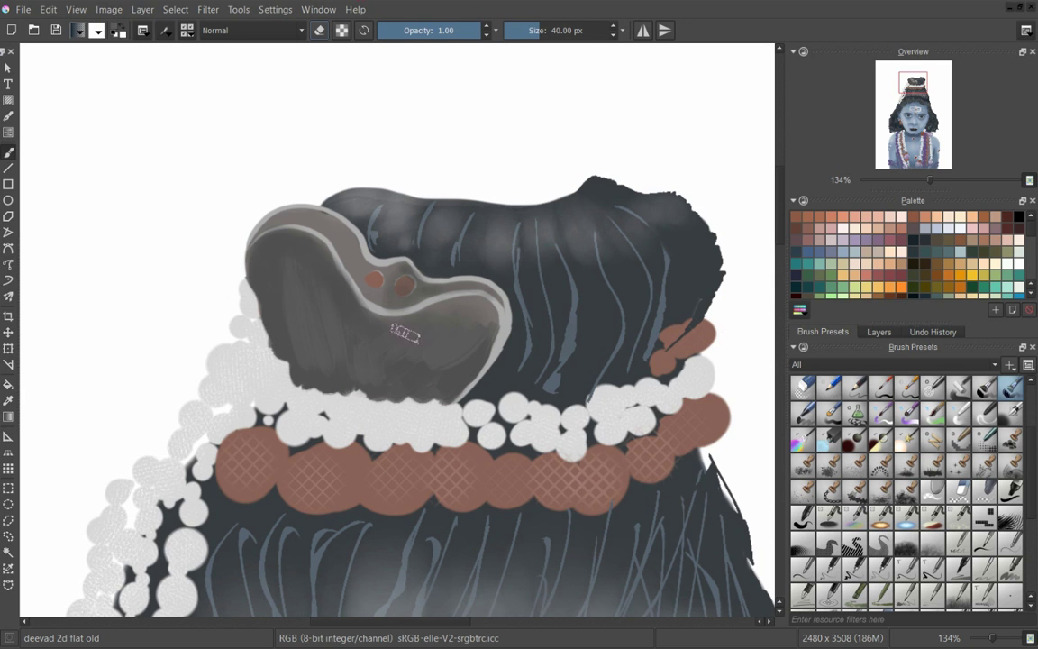
Step: Paint a light edge along the ornament's top rim with deevad 2f basic flow
key("slash")
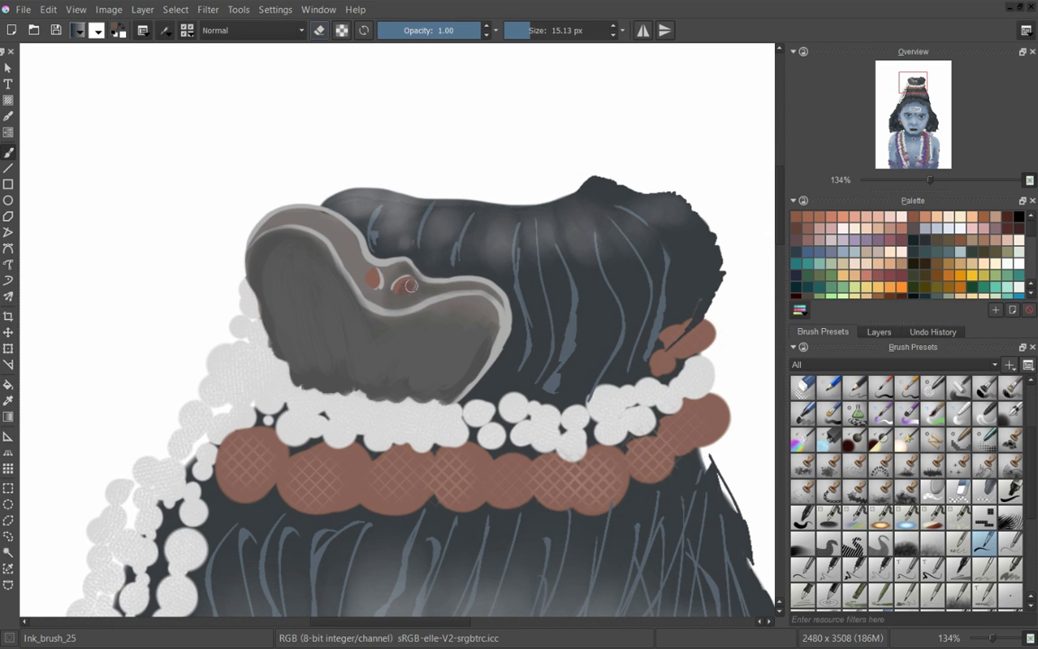
key("2")
scroll(417, 231, "up", 10)
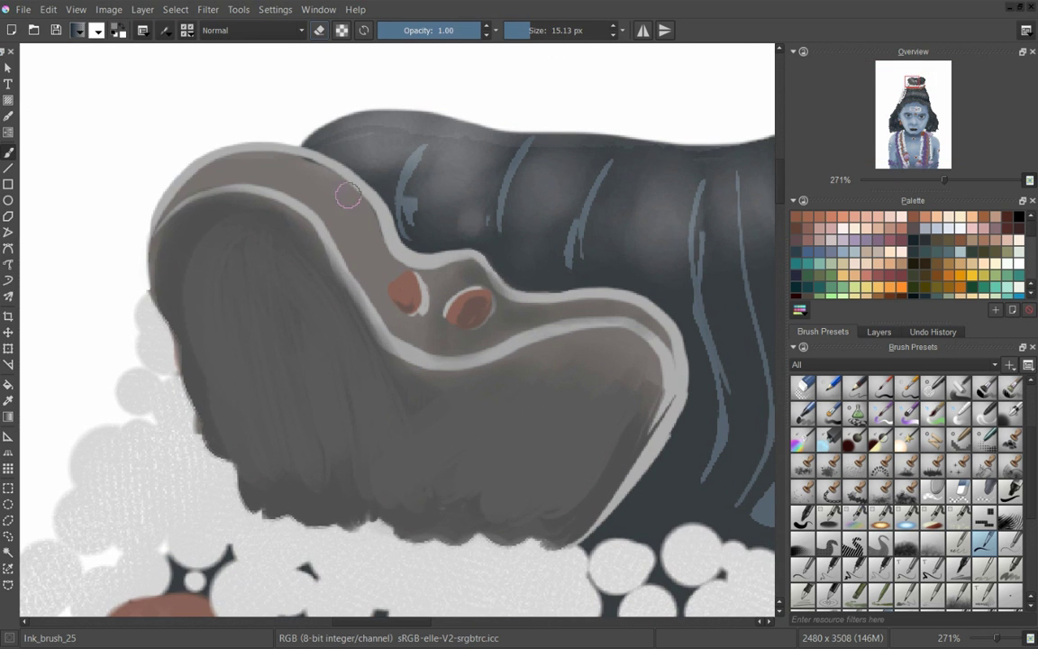
key("slash")
left_click_drag(238, 163, 556, 321)
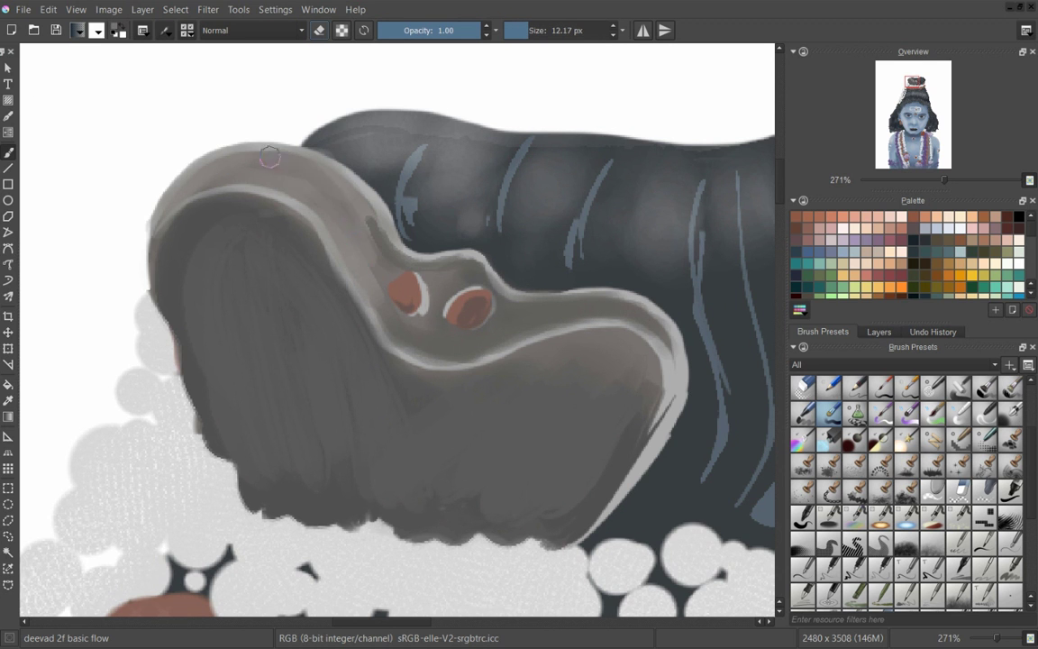
Step: Cover the white background with a large grey stamp texture
scroll(287, 403, "down", 10)
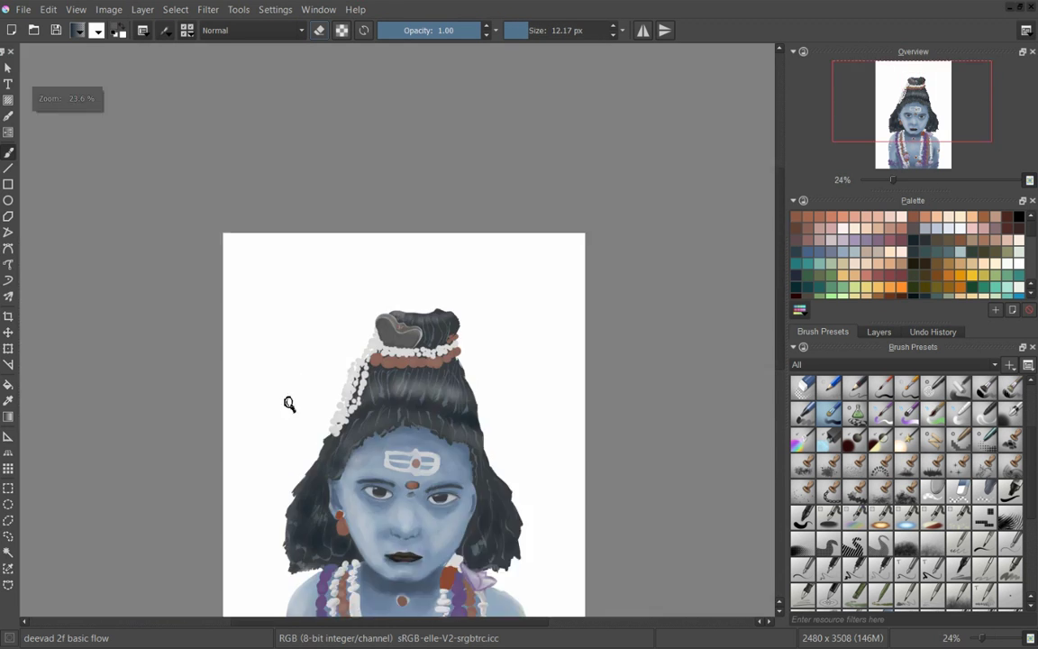
mouse_move(913, 347)
left_mouse_down()
mouse_move(899, 300)
mouse_move(892, 322)
left_mouse_up()
scroll(940, 227, "up", 2)
scroll(940, 227, "up", 1)
scroll(940, 227, "up", 2)
scroll(940, 227, "up", 1)
left_click(908, 483)
left_click(879, 332)
mouse_move(532, 514)
left_mouse_down()
mouse_move(561, 266)
mouse_move(238, 125)
mouse_move(649, 554)
mouse_move(318, 464)
mouse_move(602, 419)
mouse_move(423, 186)
mouse_move(458, 264)
mouse_move(335, 266)
mouse_move(655, 365)
mouse_move(359, 232)
mouse_move(694, 325)
mouse_move(505, 306)
mouse_move(448, 372)
mouse_move(367, 309)
mouse_move(314, 310)
mouse_move(451, 317)
mouse_move(665, 230)
mouse_move(439, 253)
left_mouse_up()
Step: Choose deevad 6p stamp texture big, then make Layer 6 active with Ink_brush_25 for signing
scroll(439, 253, "down", 4)
left_click(823, 332)
left_click(906, 479)
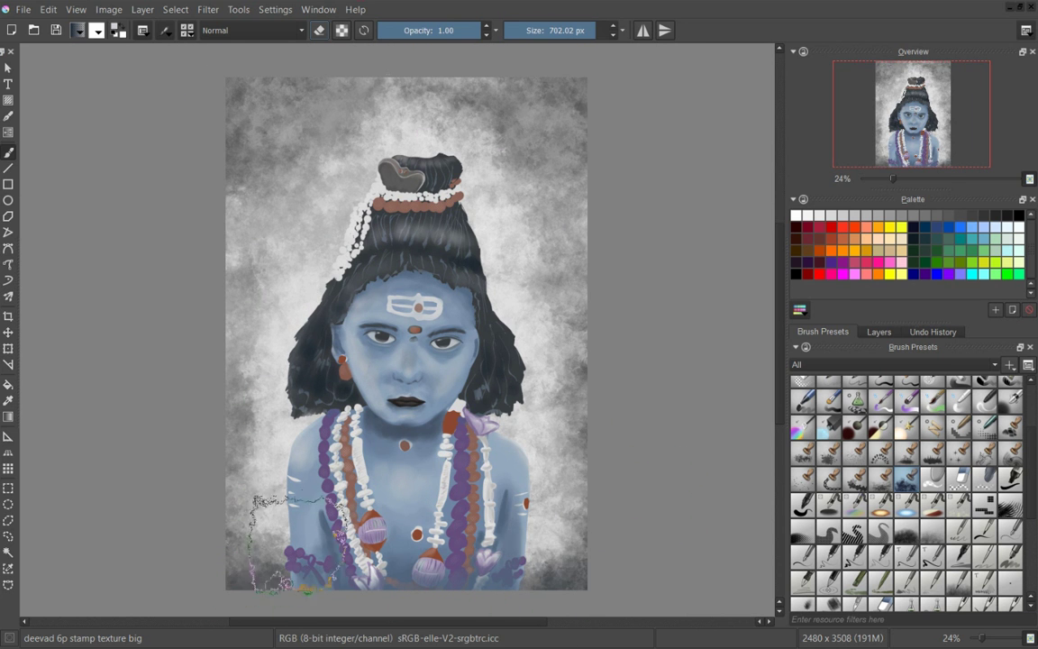
left_click(878, 332)
left_click(842, 390)
scroll(412, 364, "up", 2)
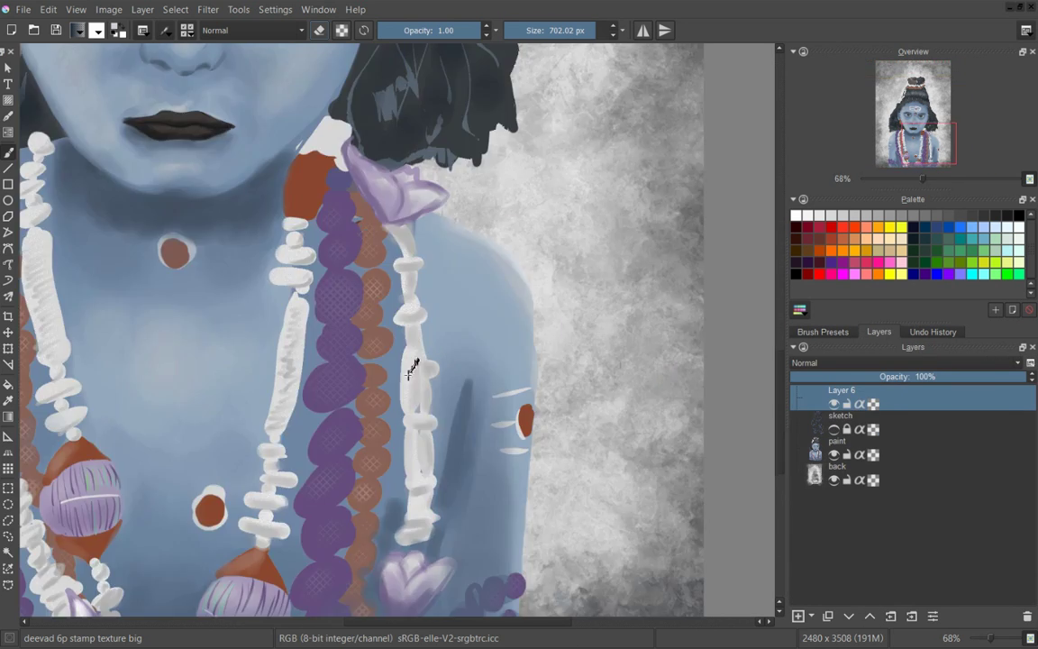
scroll(622, 468, "up", 1)
key("slash")
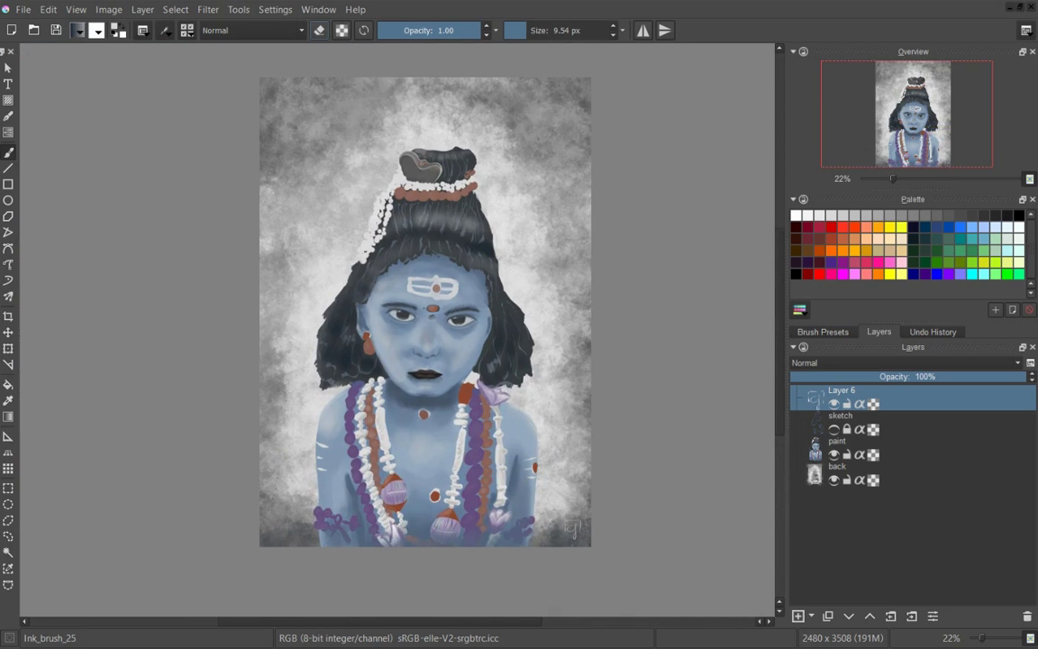